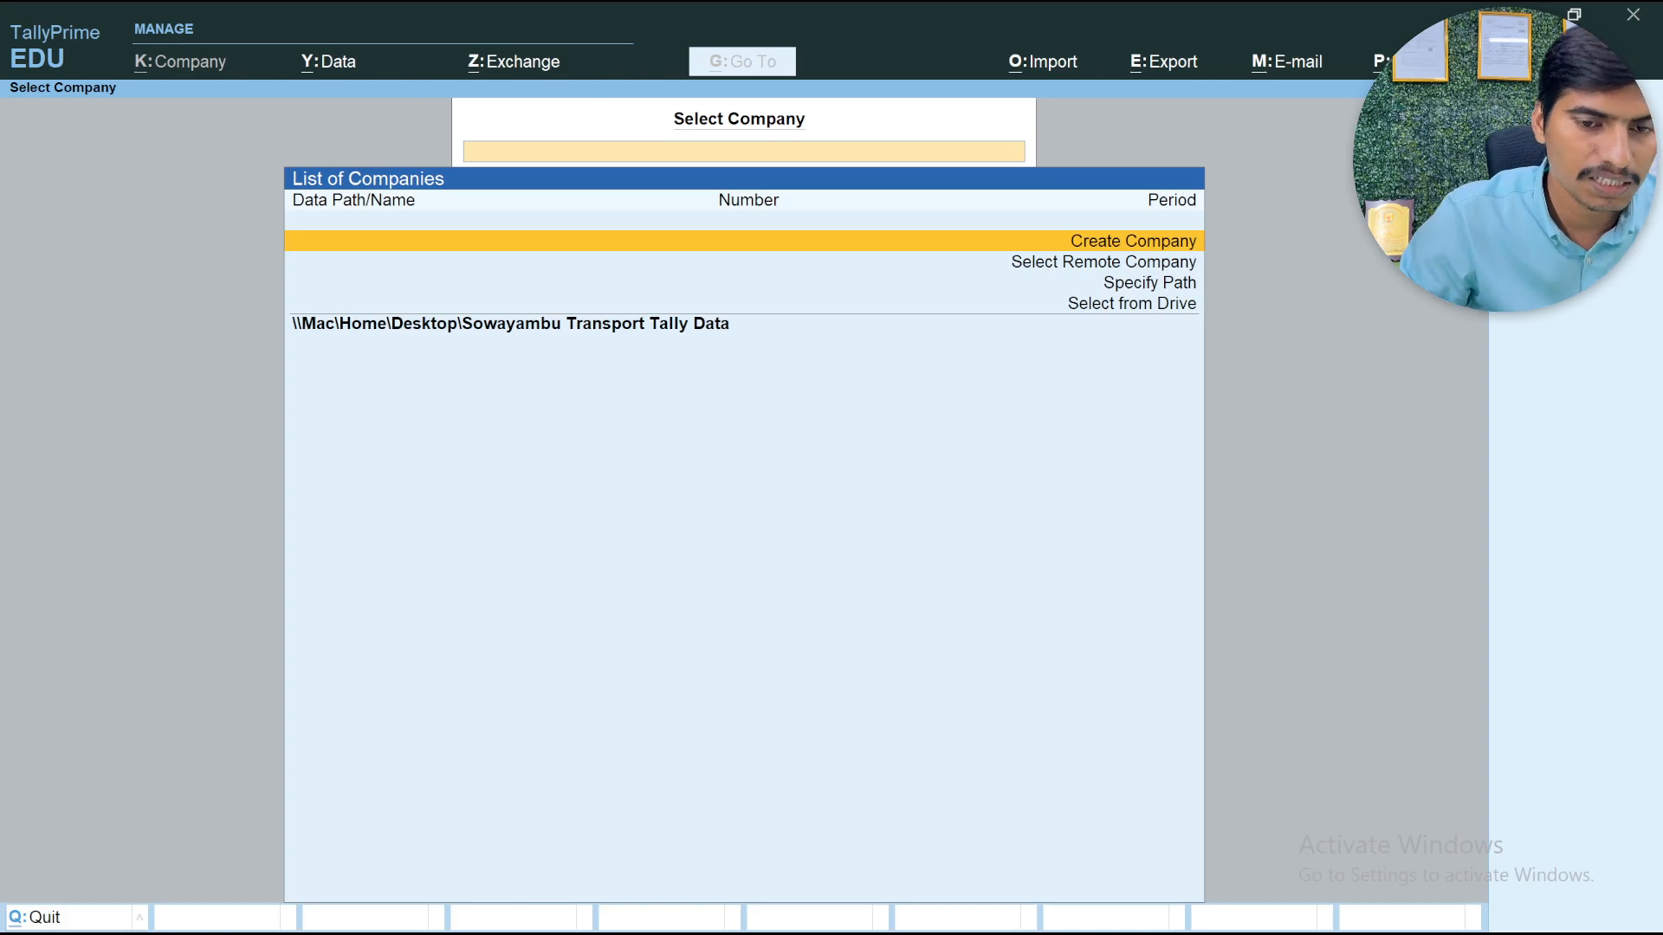
Start a new company named GN IT Solutions and keep the same text as its mailing name
key(Return)
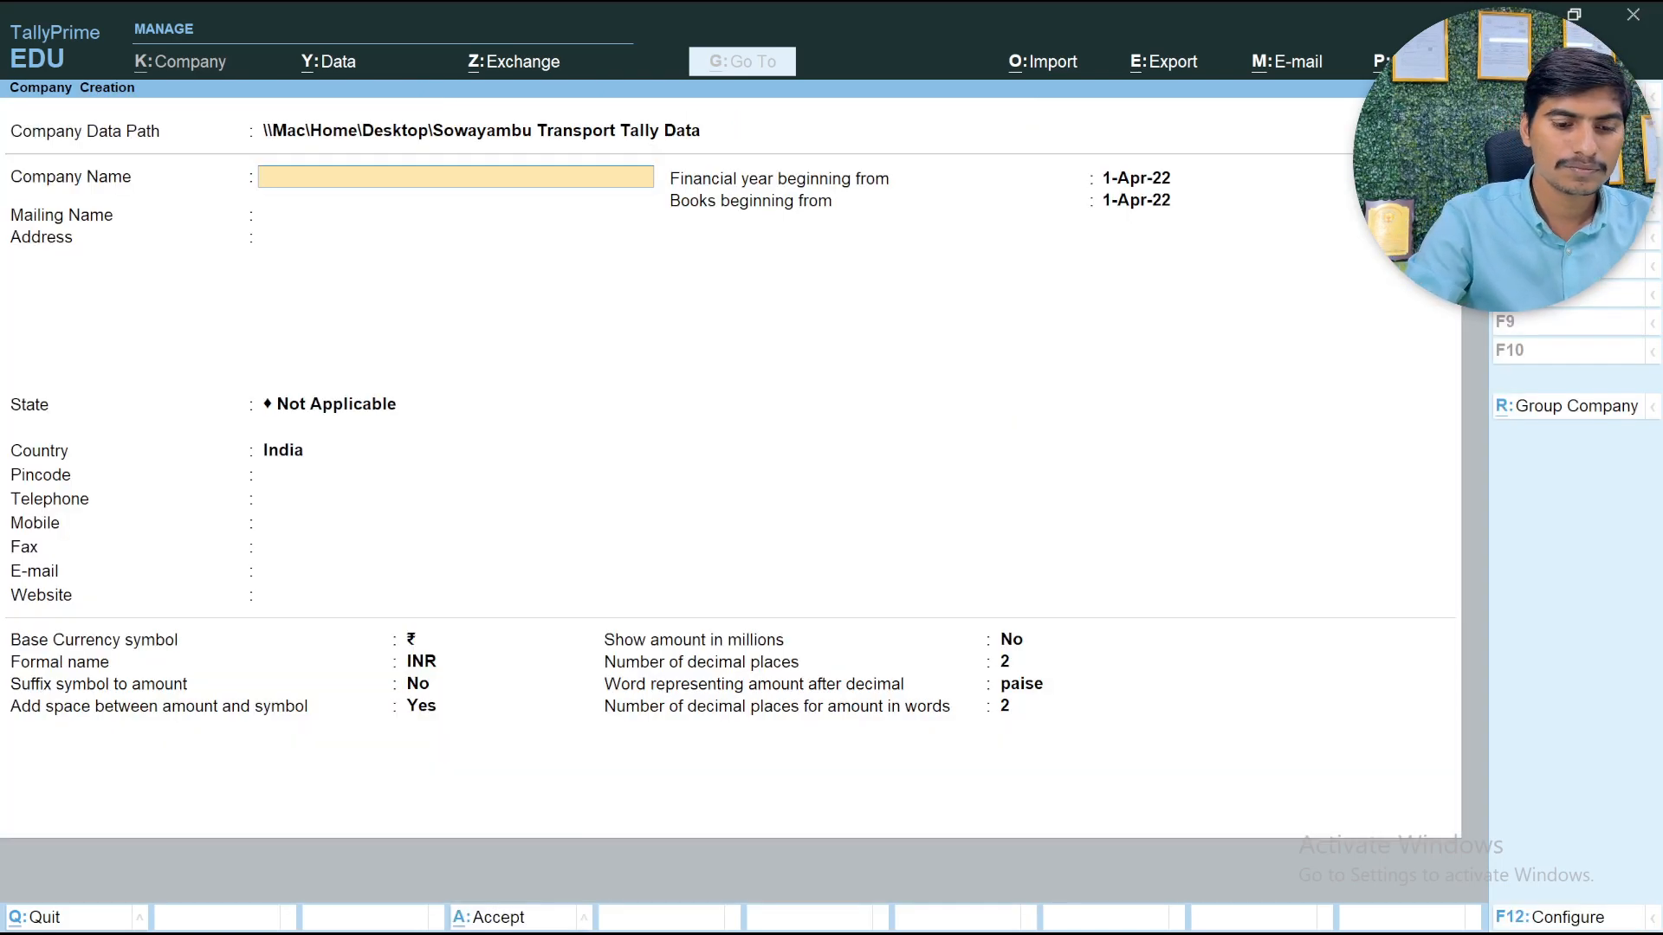
text(GN)
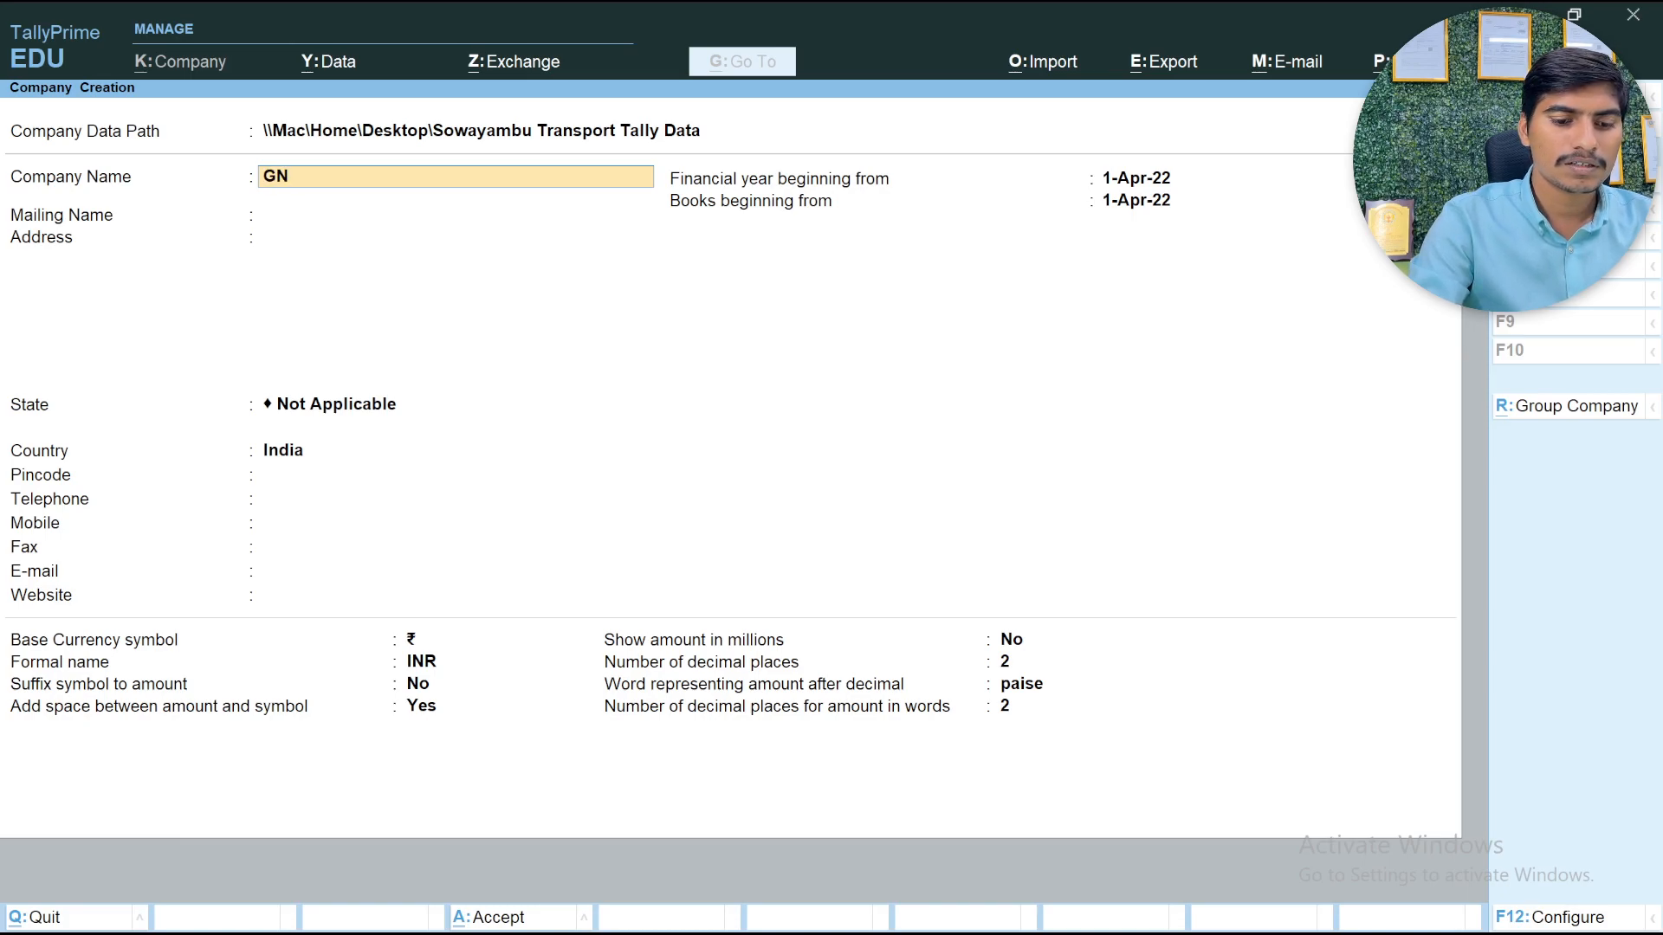
text( IT Solutions)
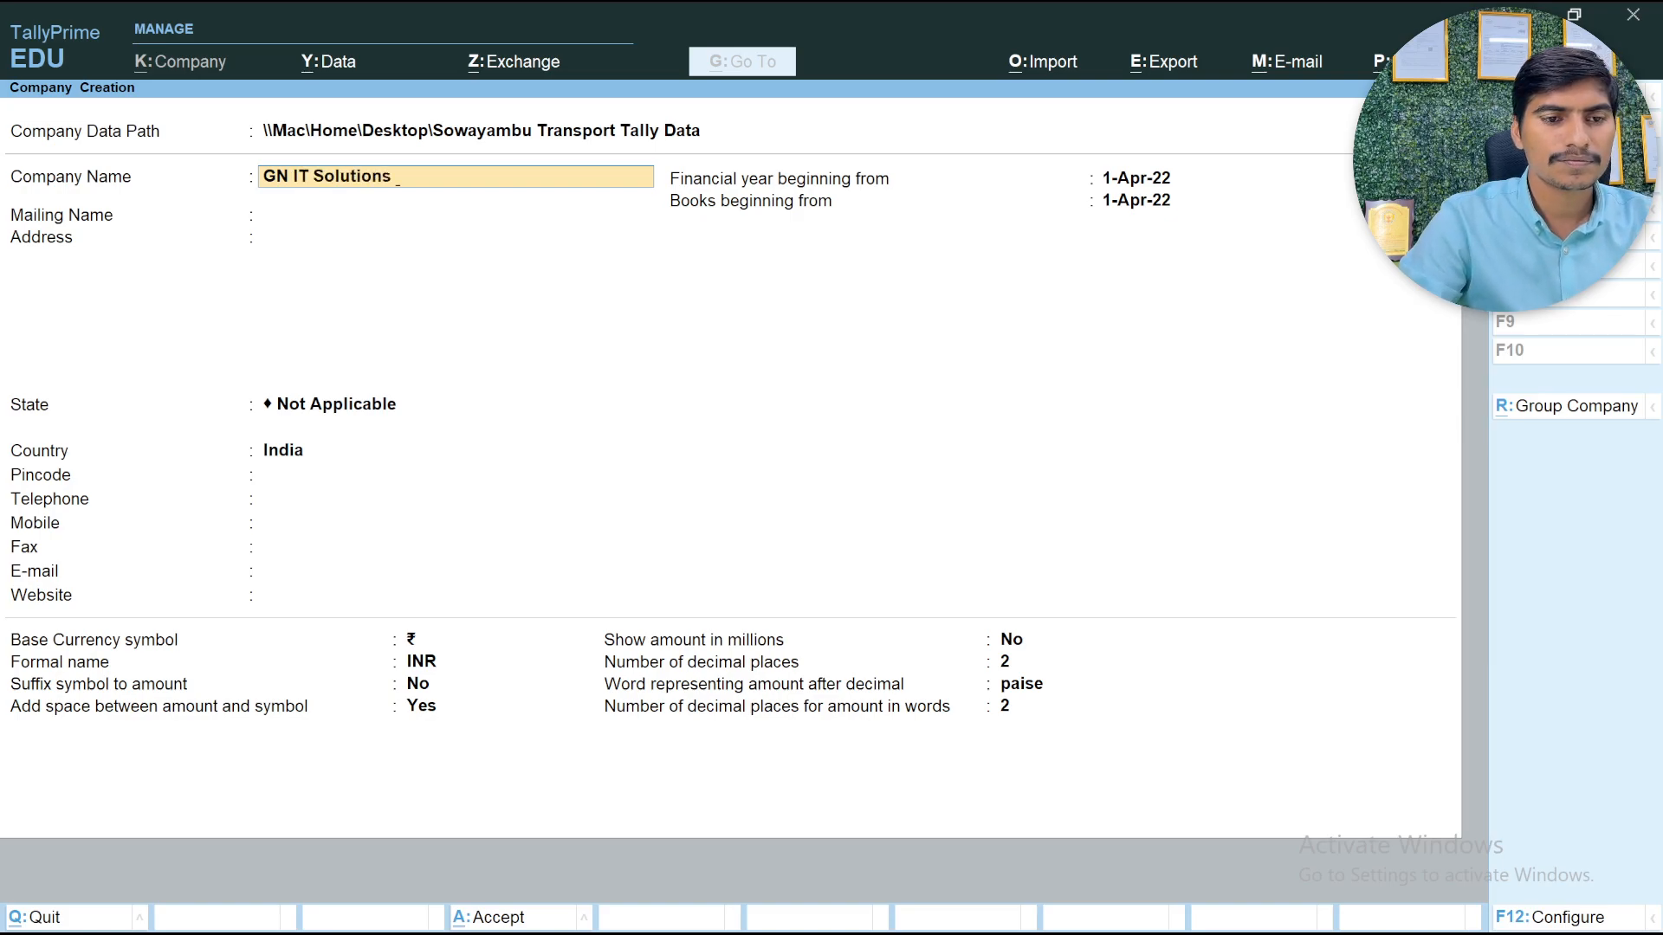
key(Return)
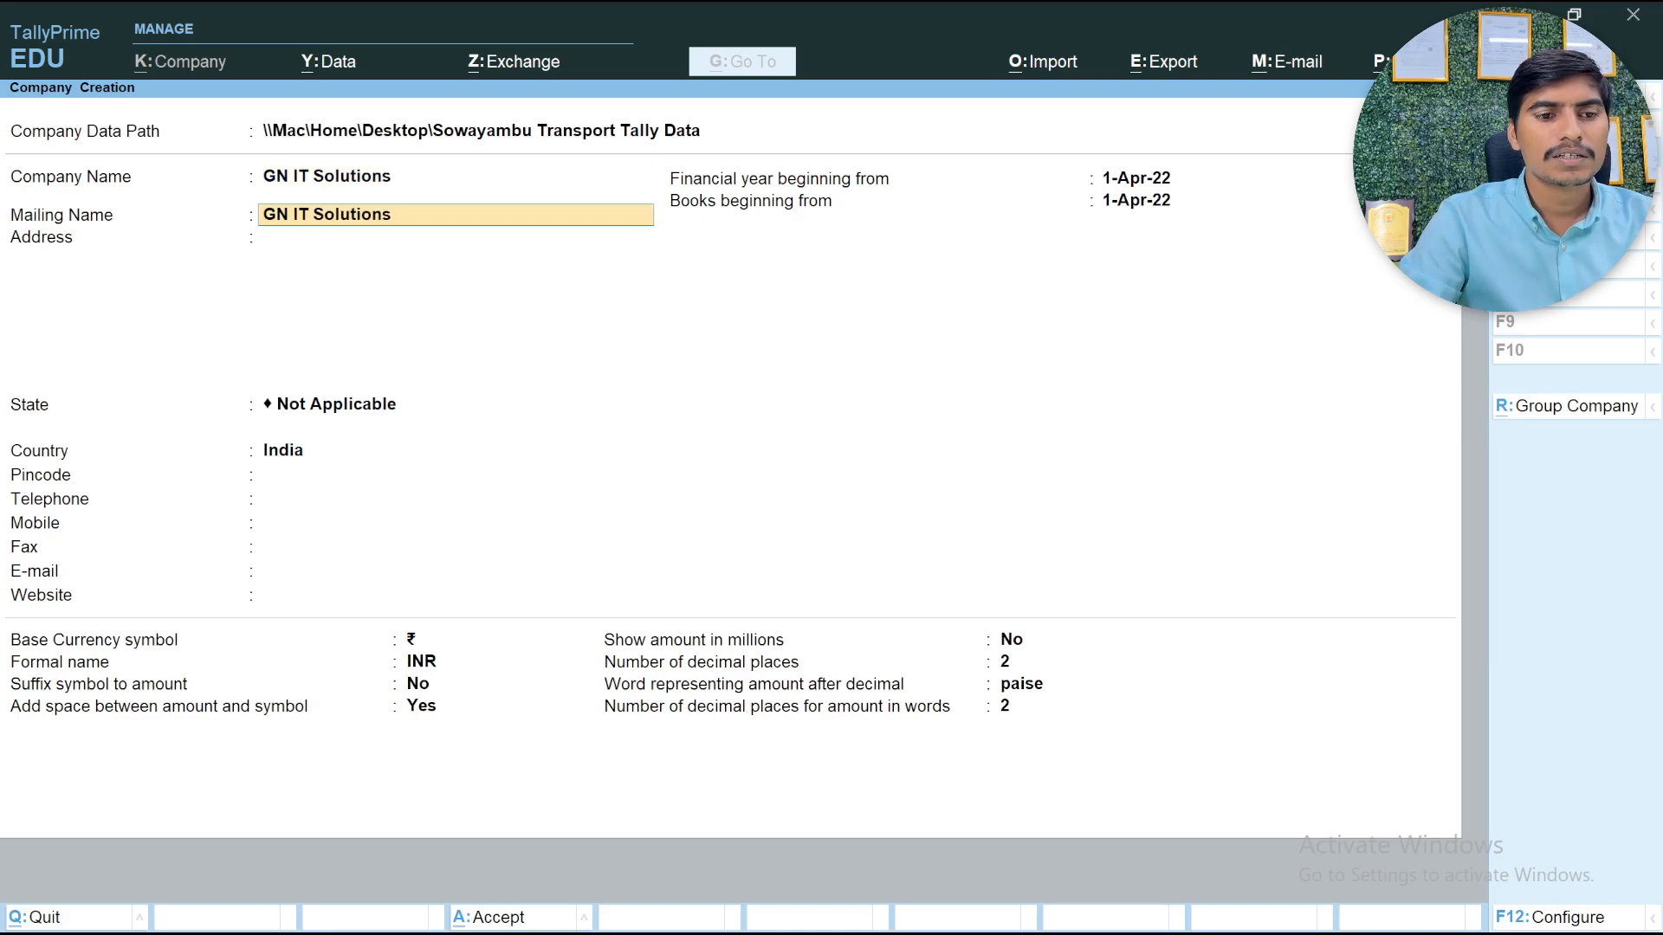
key(Return)
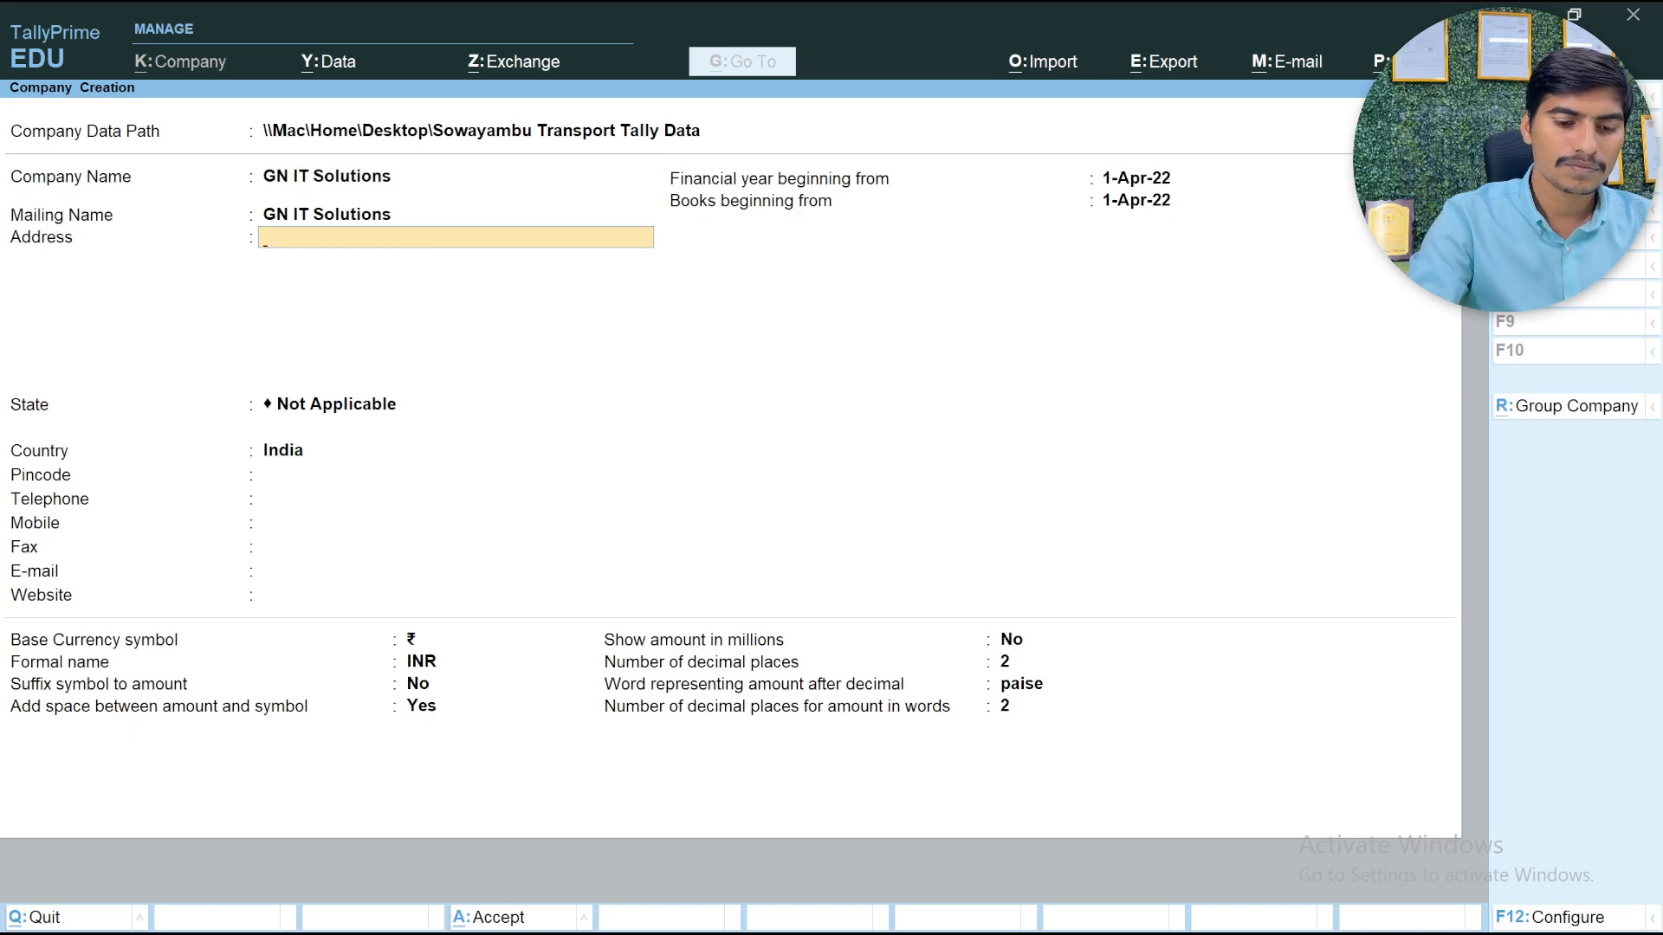
Enter the company's postal address on two lines, with the locality first and the city below it
text(Vijayawad)
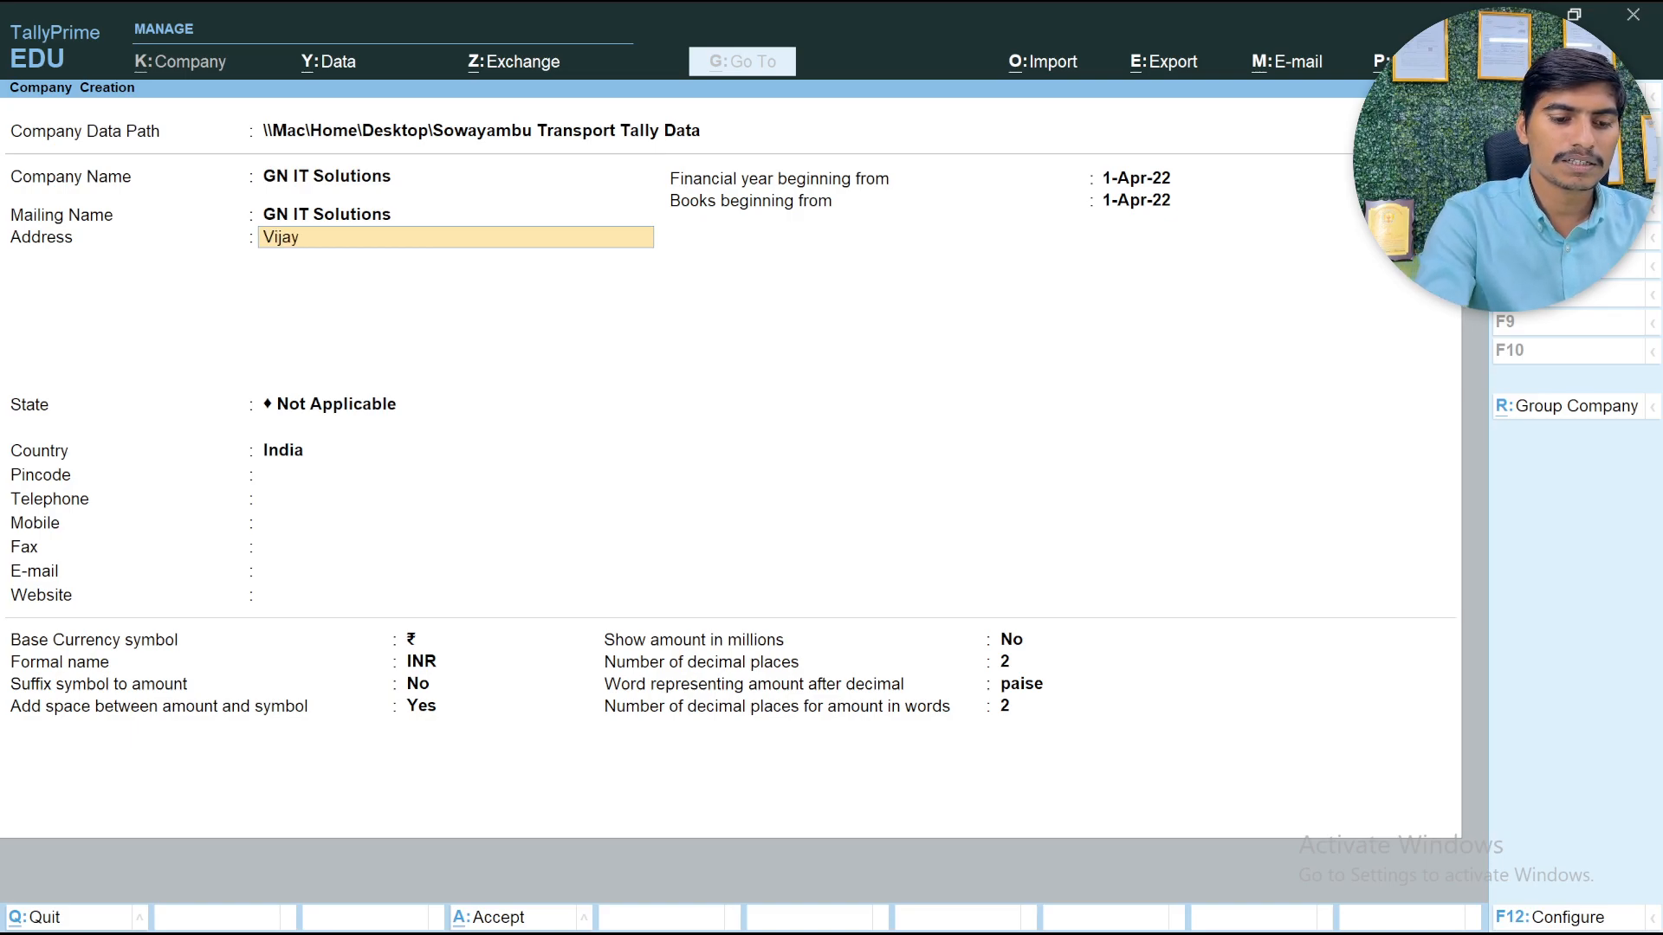
key(BackSpace)
key(BackSpace)
key(BackSpace)
key(BackSpace)
key(BackSpace)
key(BackSpace)
key(BackSpace)
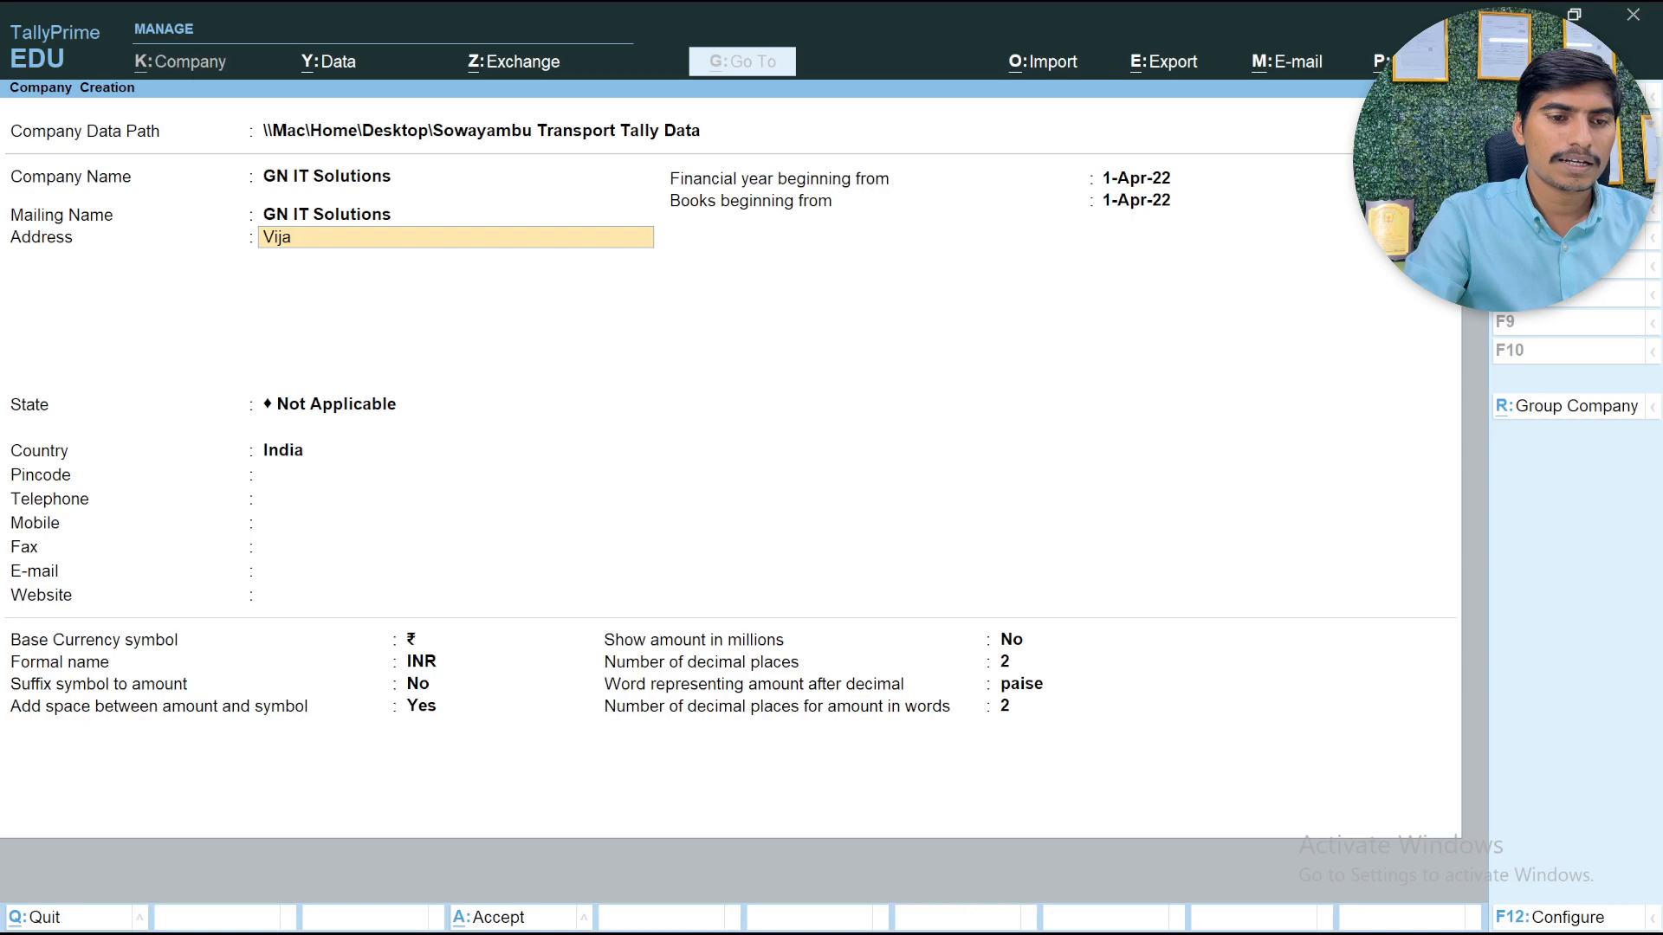
key(BackSpace)
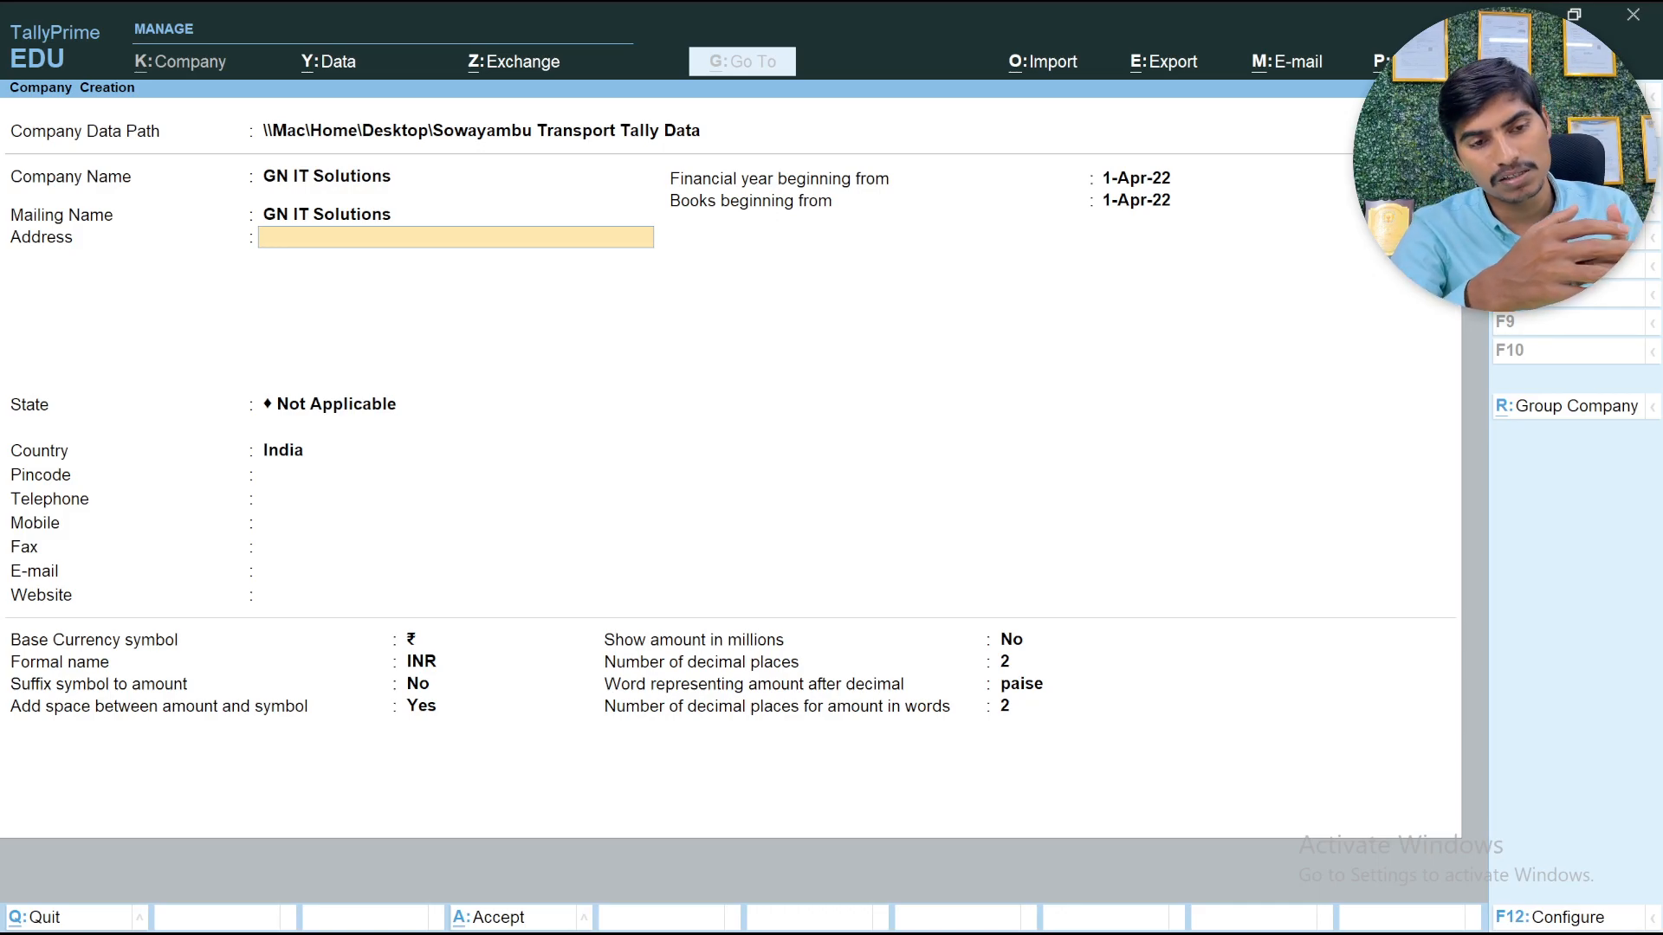
text(Moghalrajapura,)
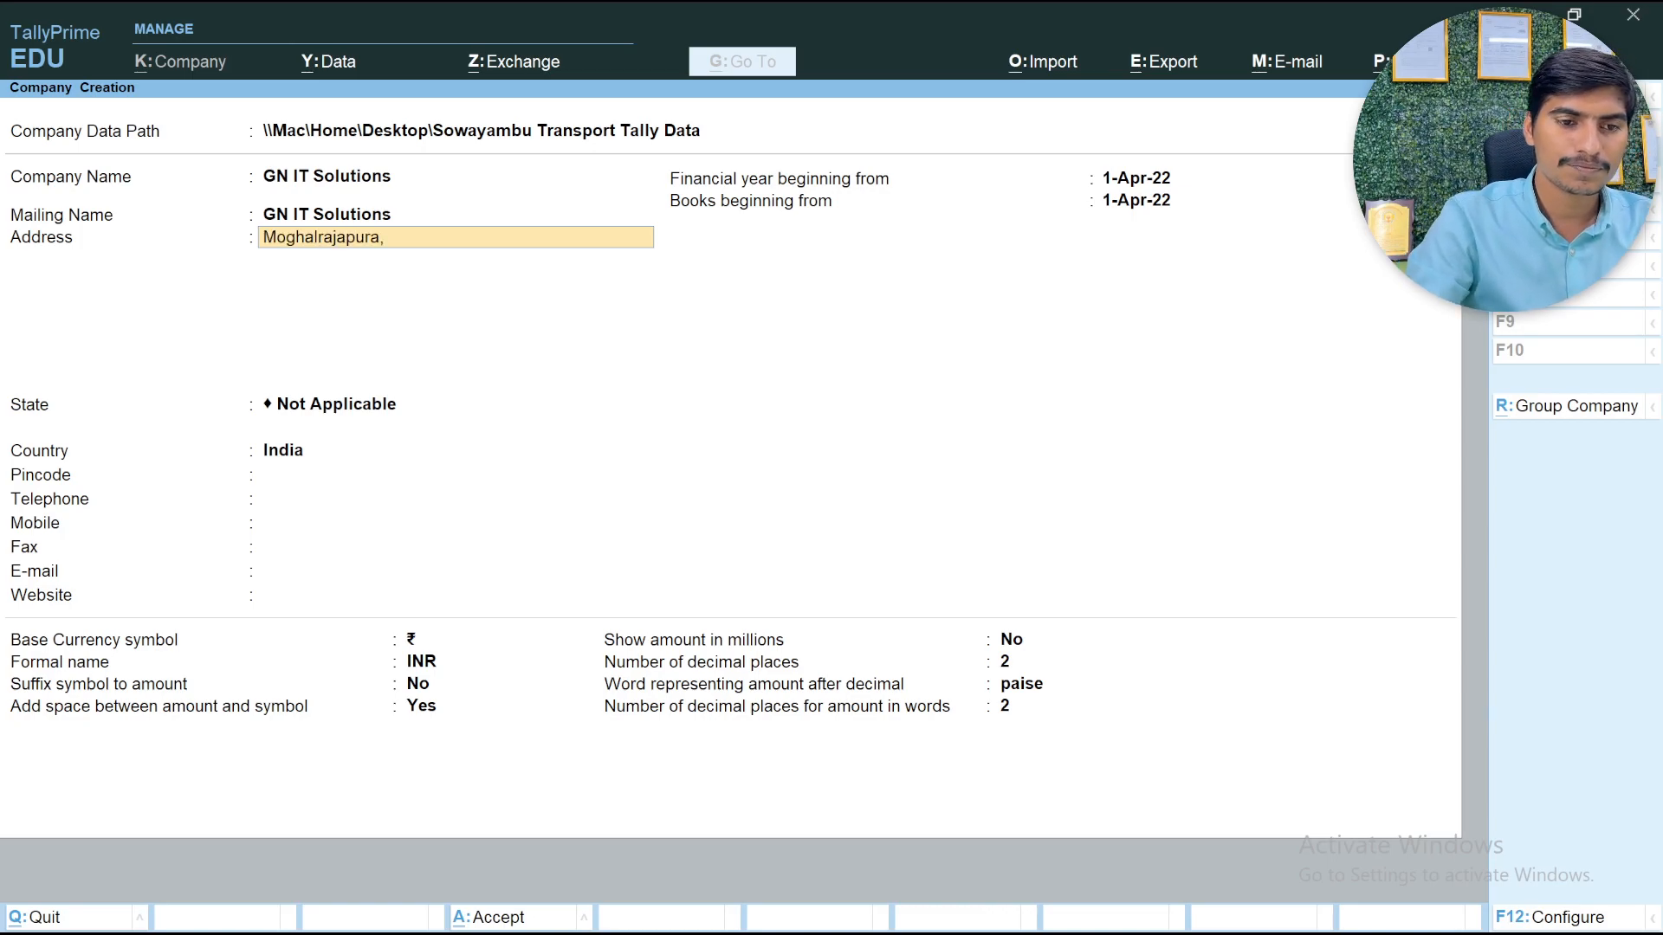
text(m)
key(Return)
text(Vijayawada)
key(Return)
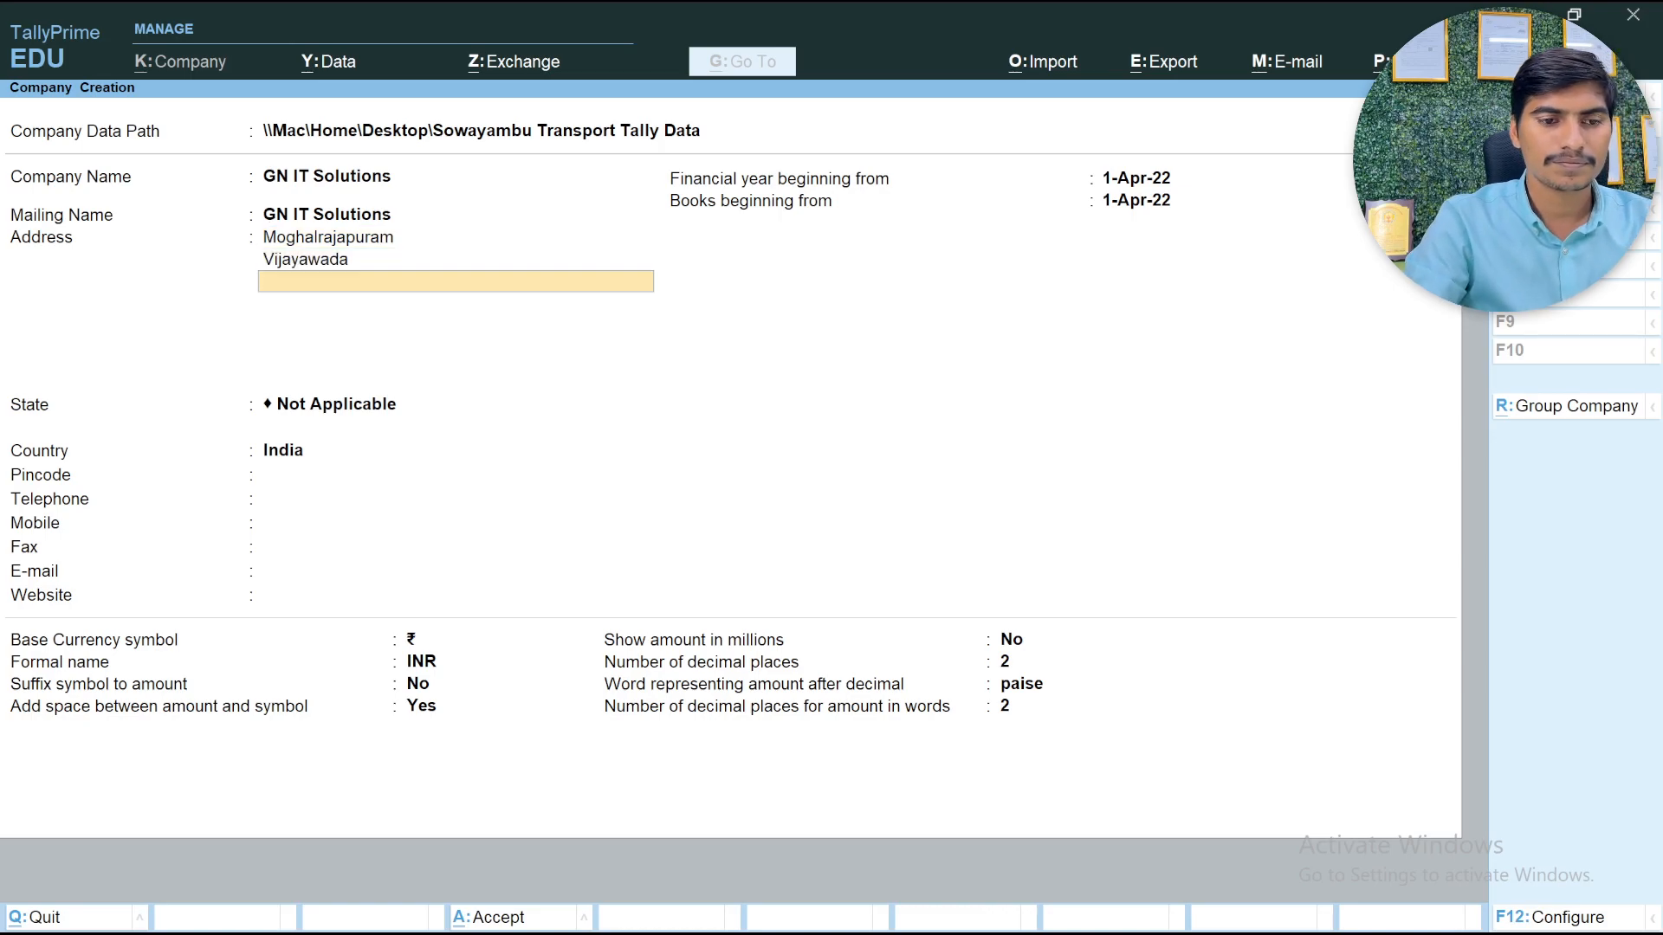
Set the company's state to Andhra Pradesh and enter its postal pincode
key(Return)
text(And)
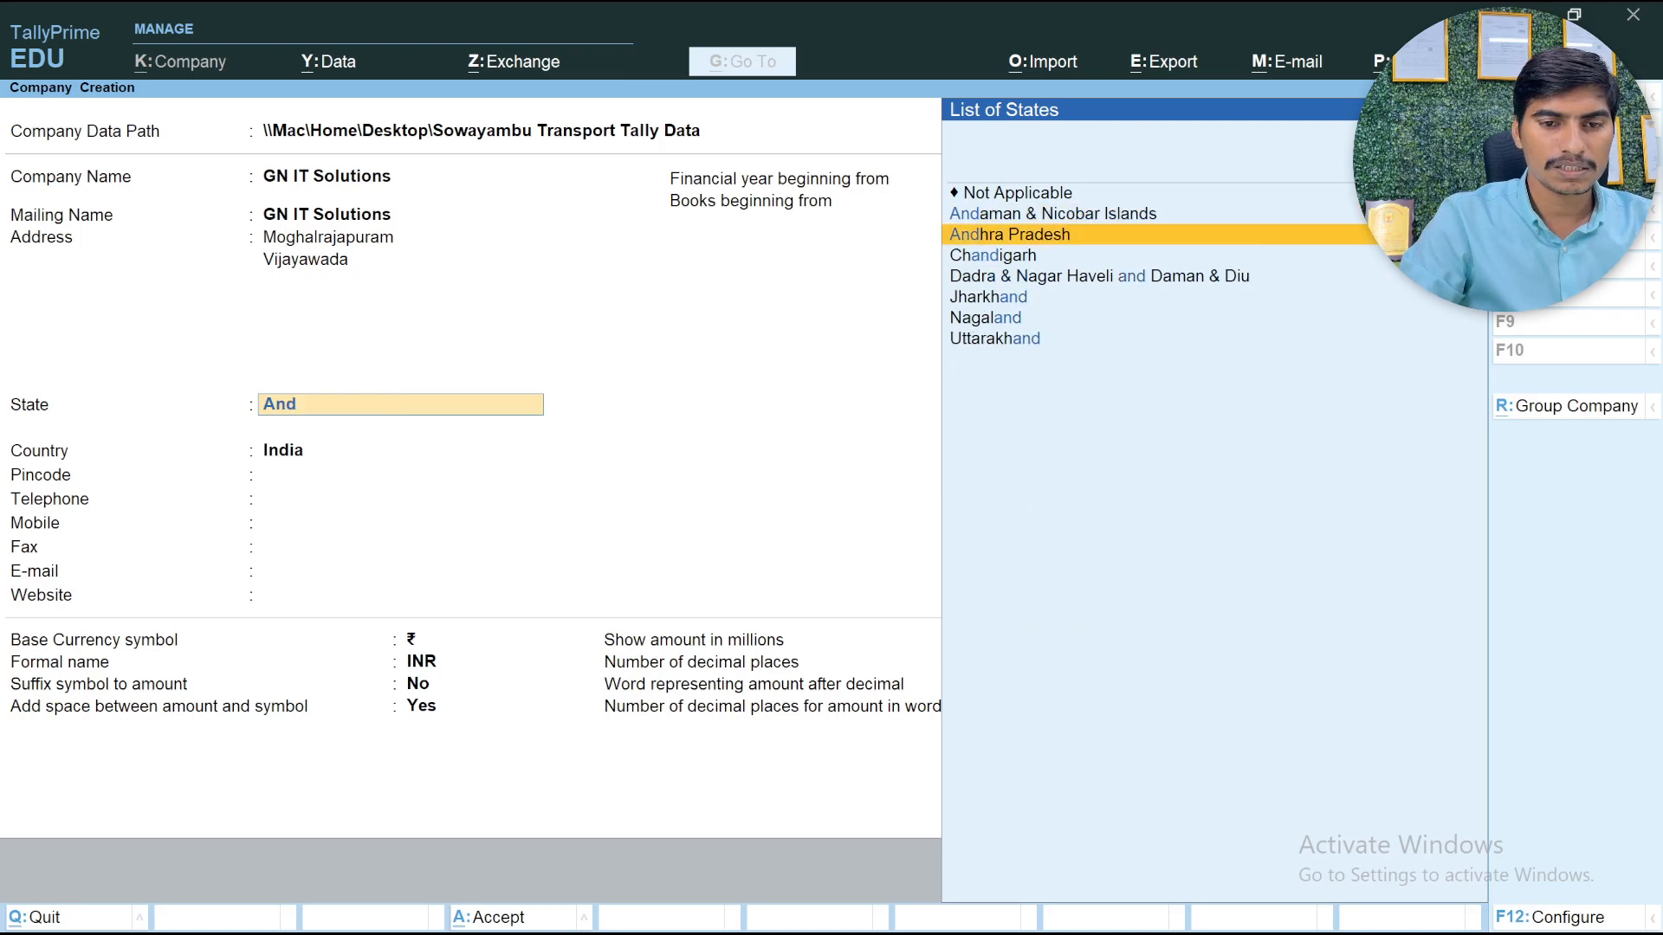
key(Return)
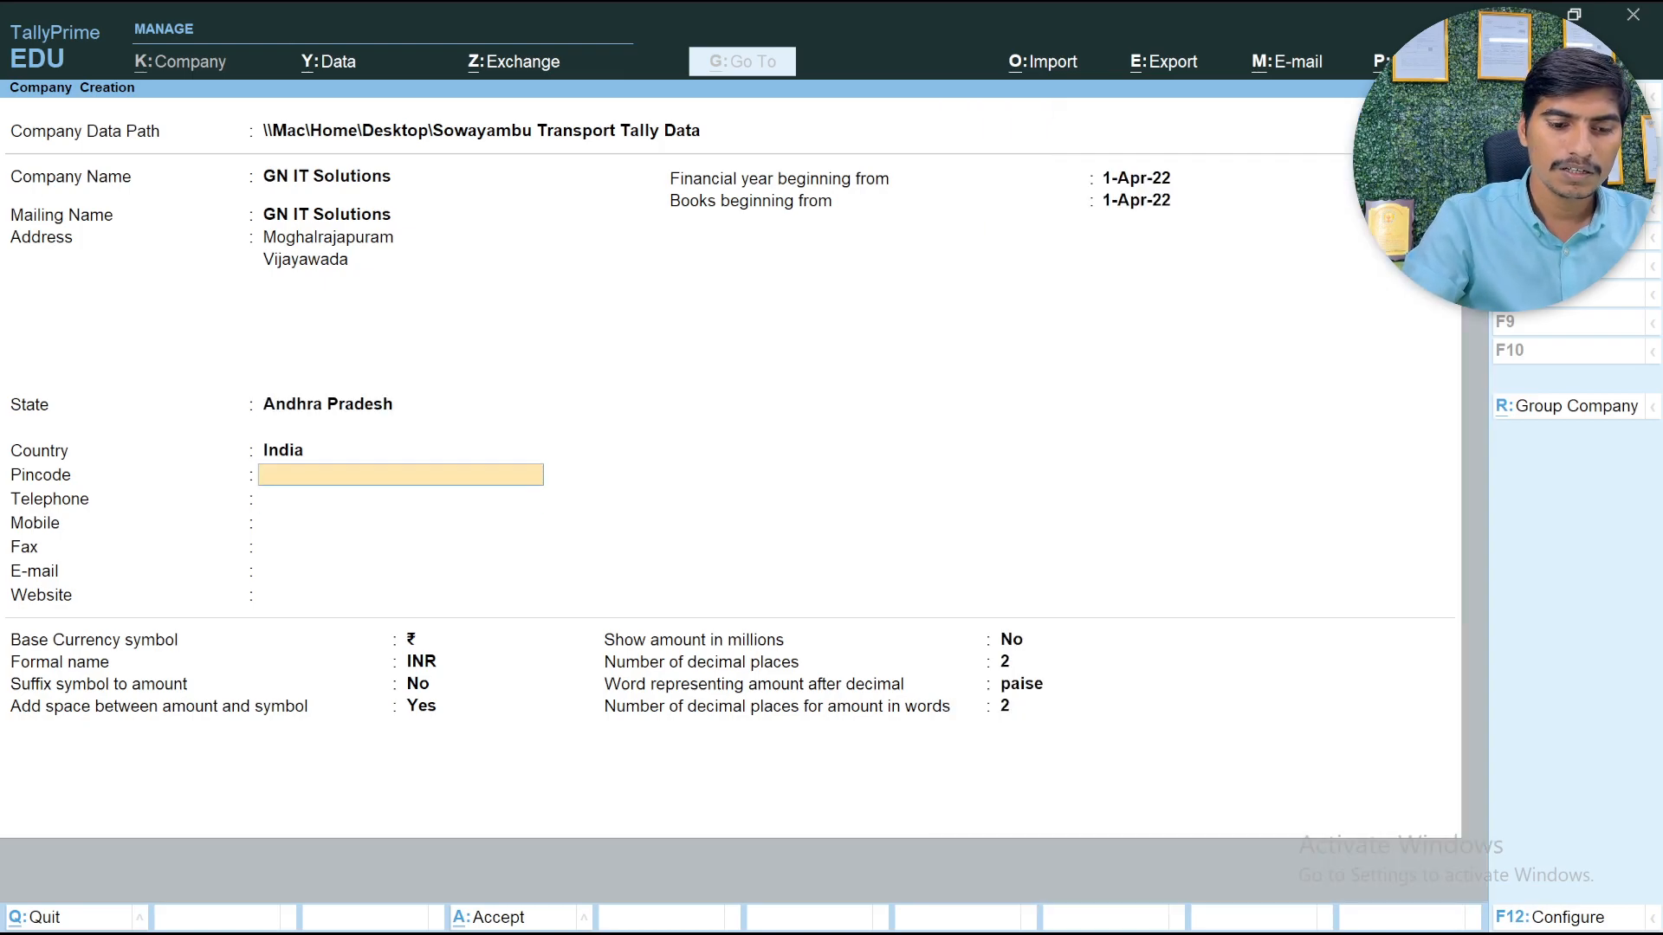
text(520010)
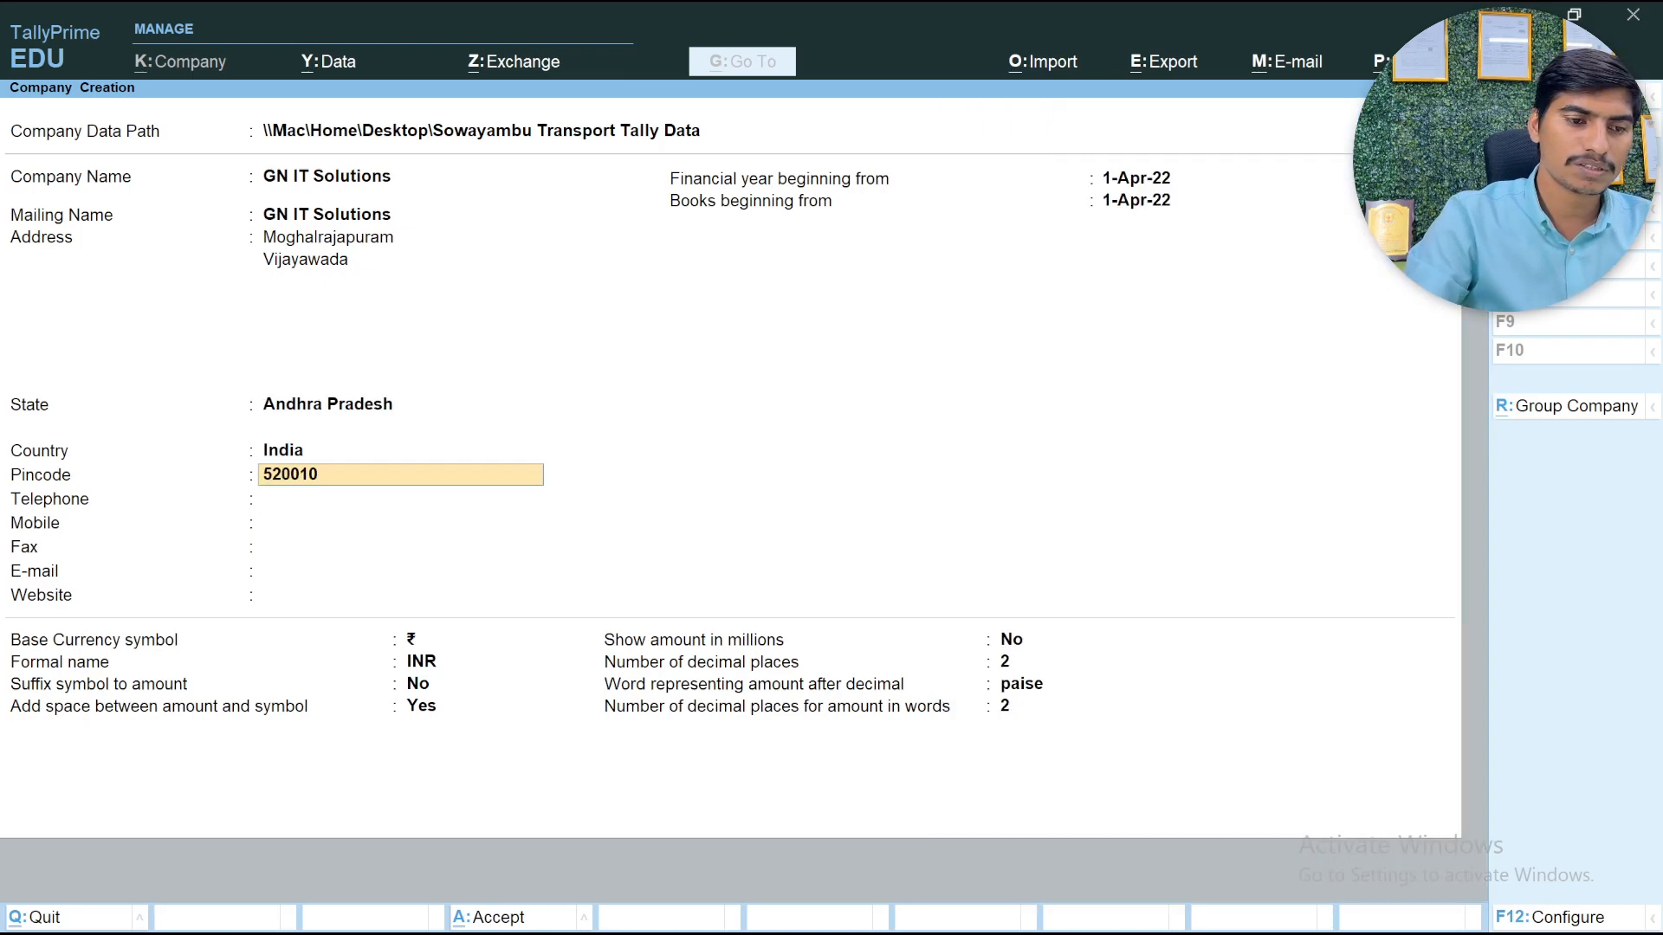
Create the company with the remaining fields at their defaults and accept its initial feature settings
key(Return)
key(Return)
key(Return)
key(Return)
key(Return)
key(Return)
key(Return)
key(Return)
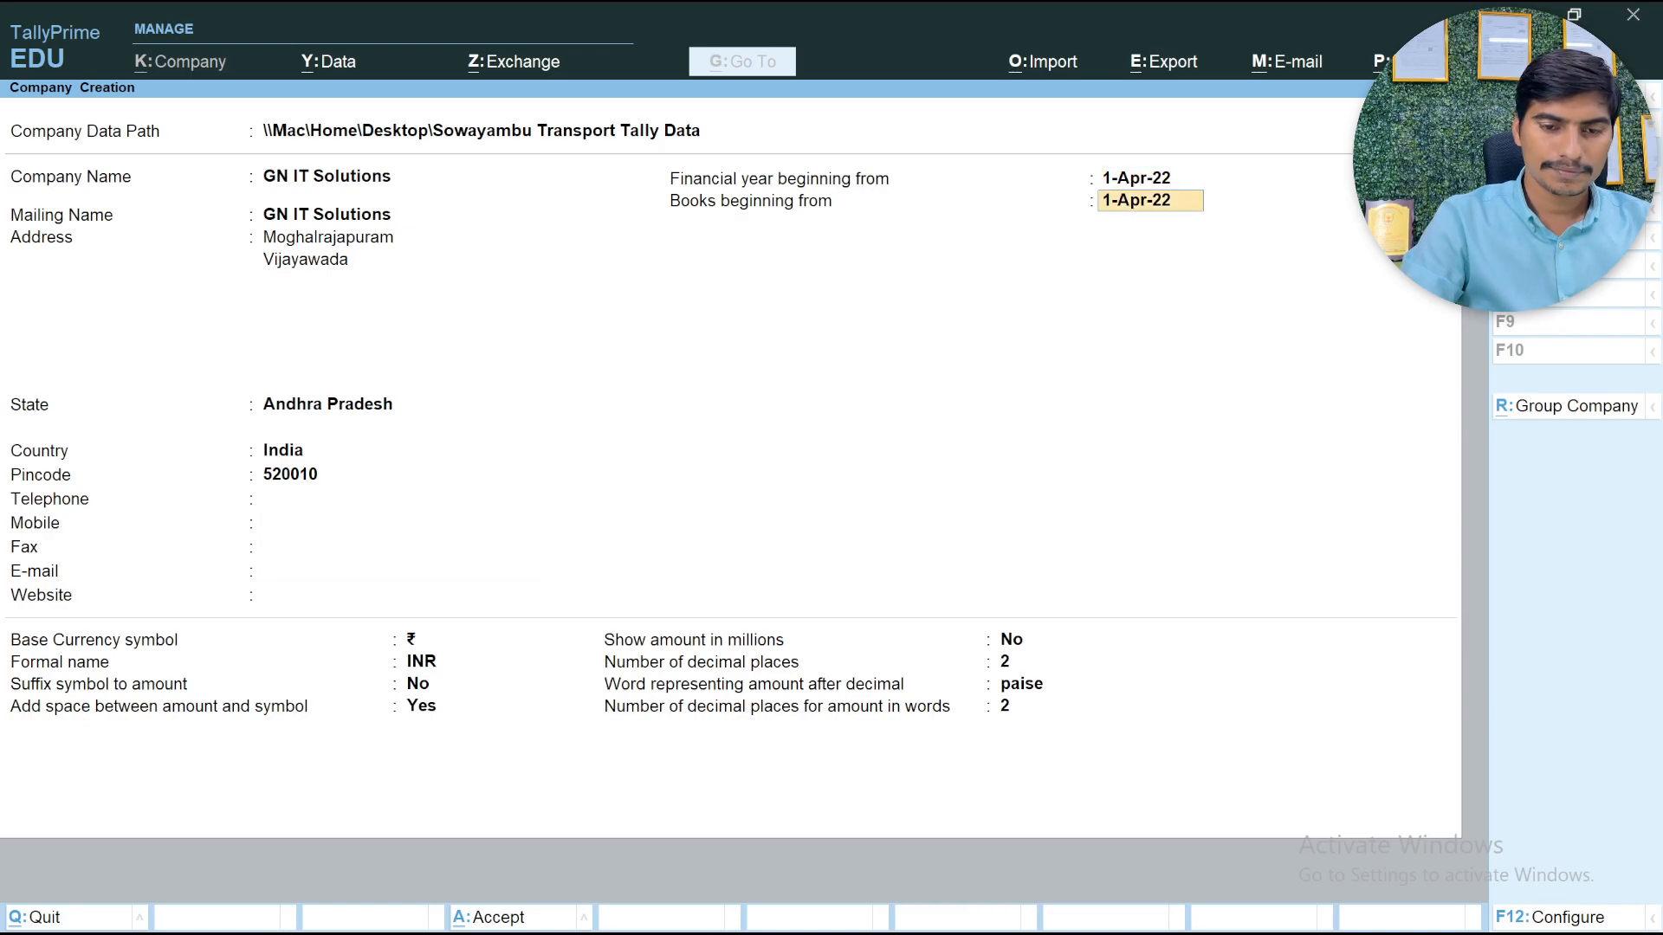
key(Return)
key(Return)
key(Return)
key(Return)
key(Return)
key(Return)
key(Return)
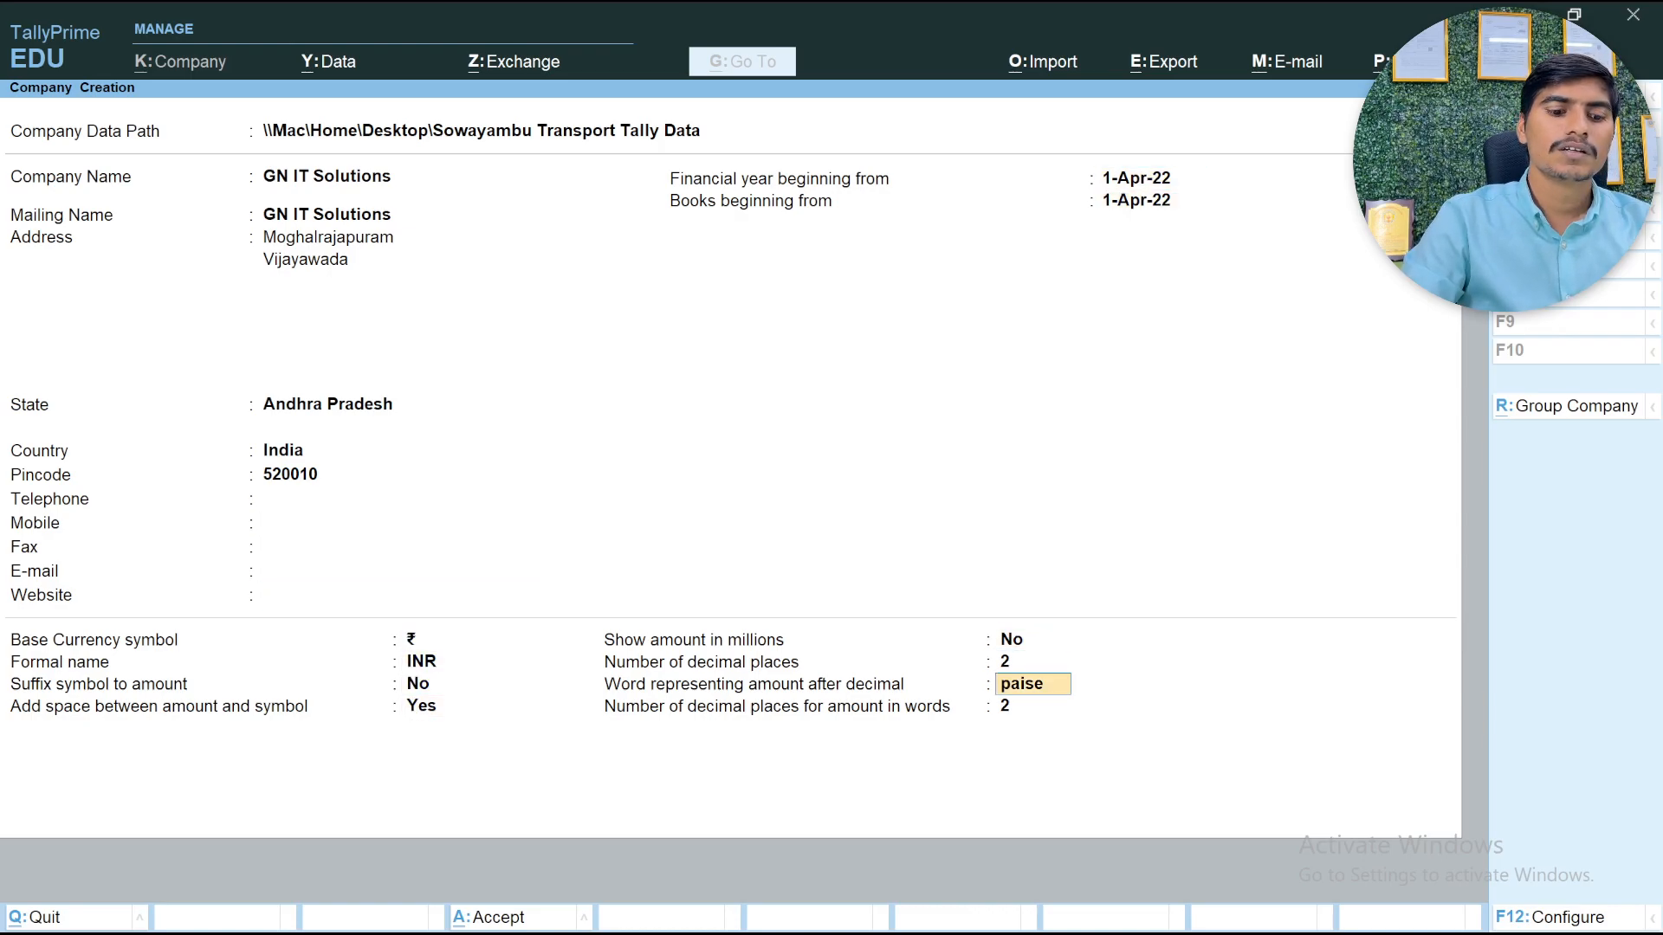
key(ctrl)
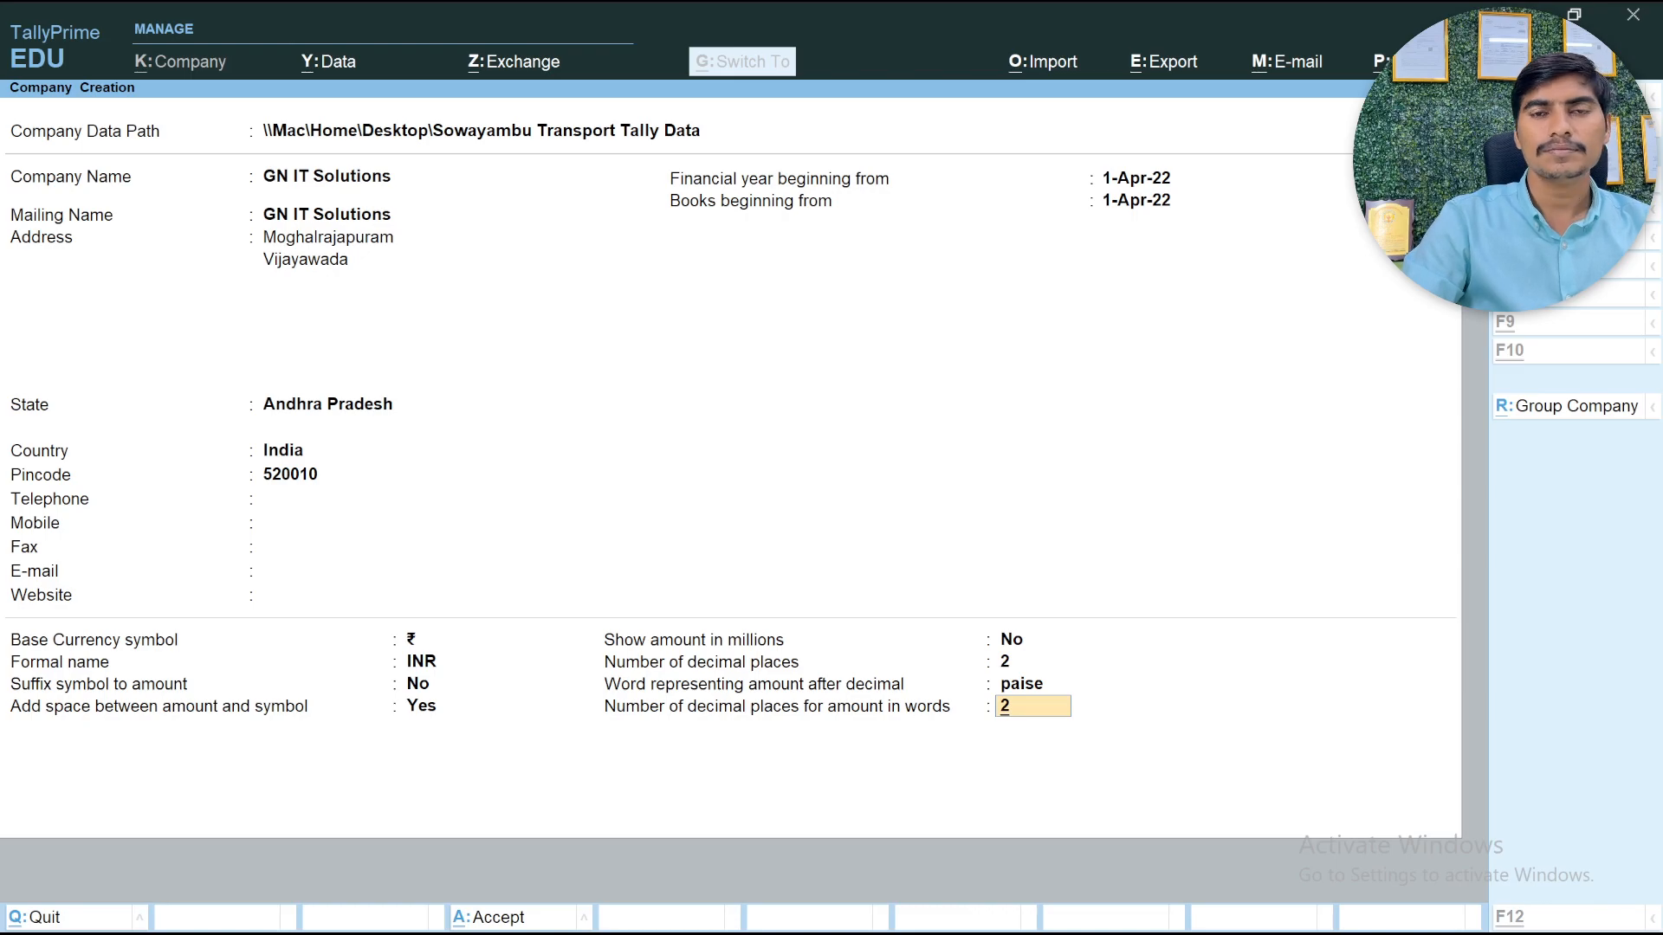
key(ctrl+a)
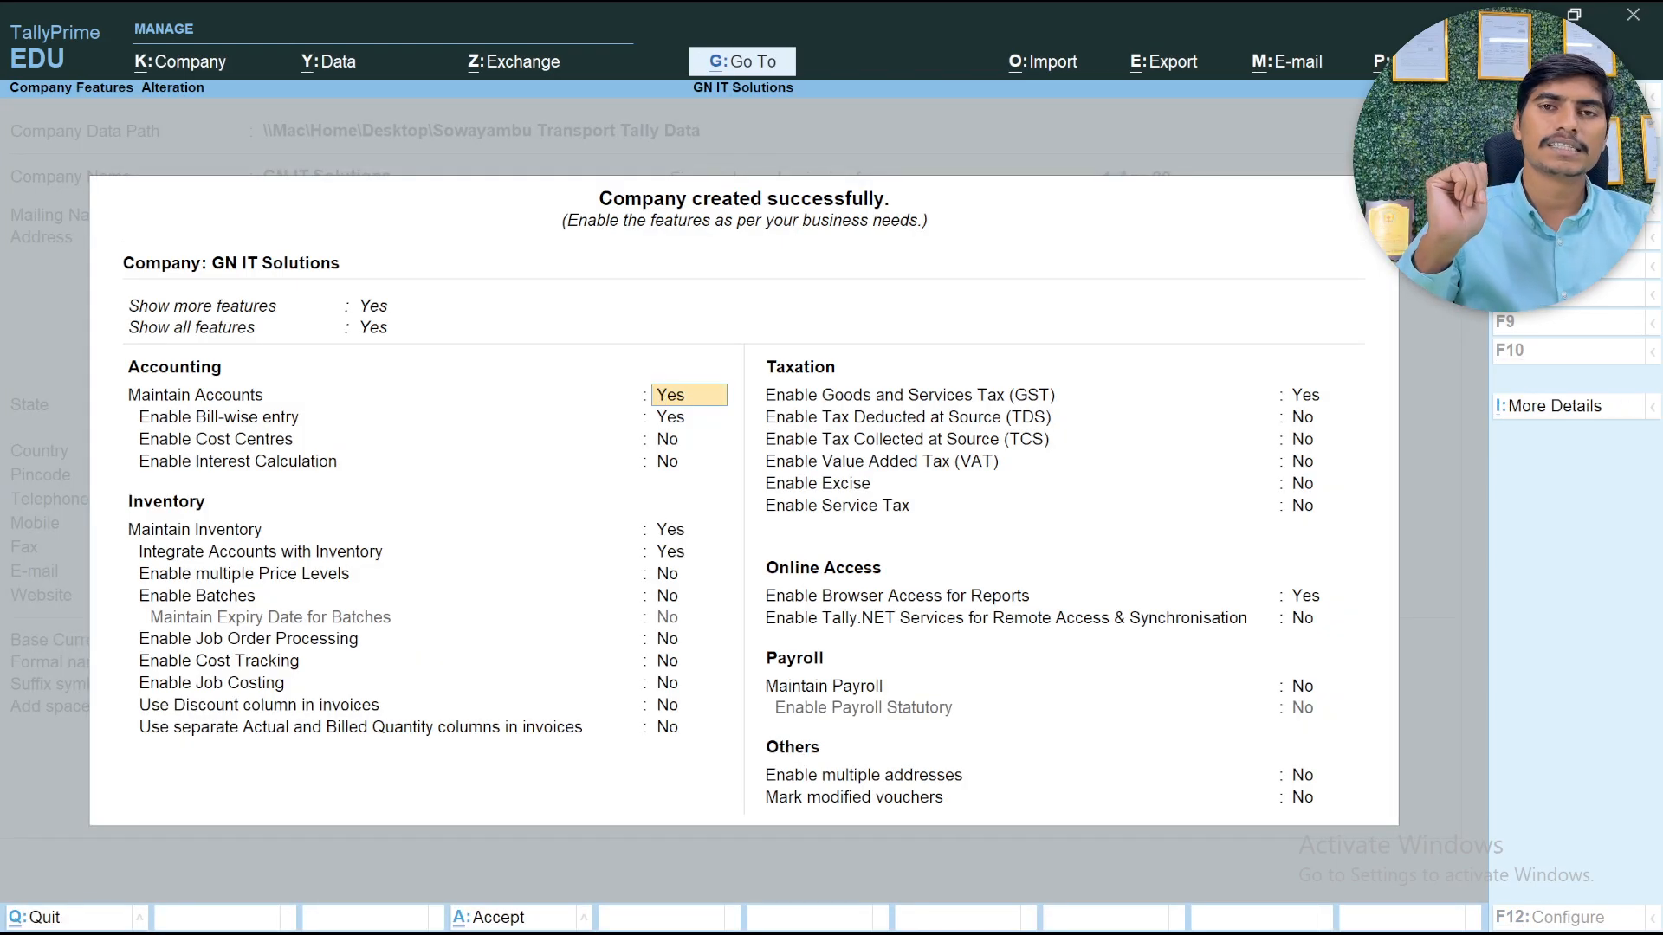
key(ctrl)
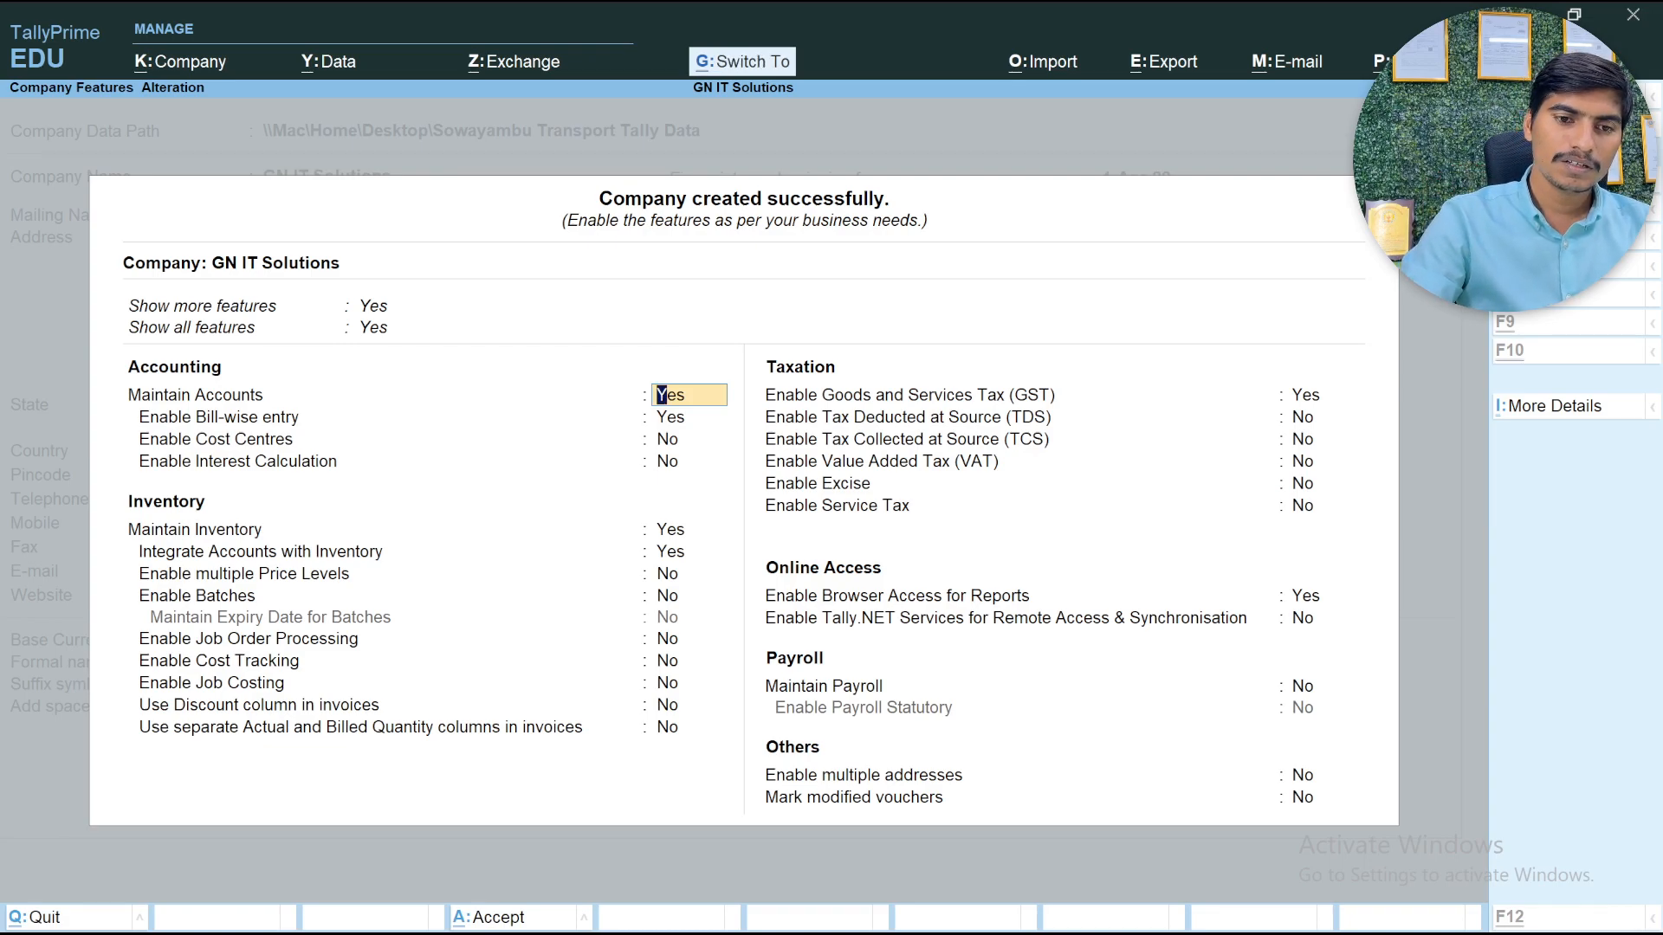
key(ctrl+a)
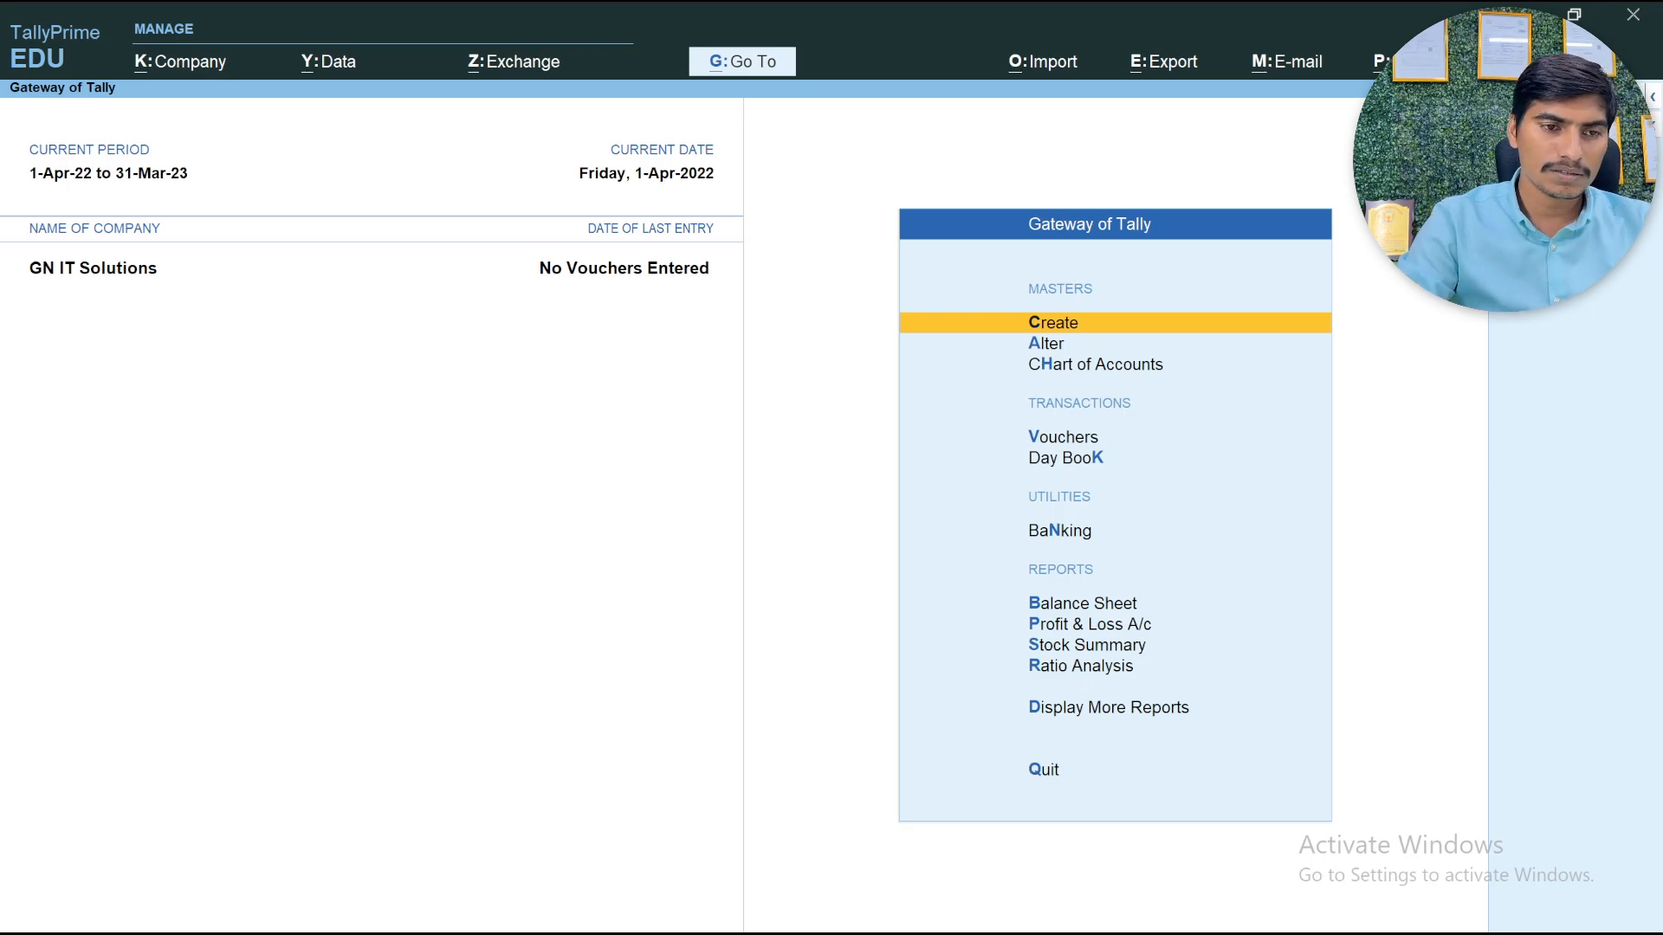
Open the feature settings of the GN IT Solutions company
key(alt+k)
key(Down)
key(Down)
key(Down)
key(Down)
key(Down)
key(Down)
key(Down)
key(Down)
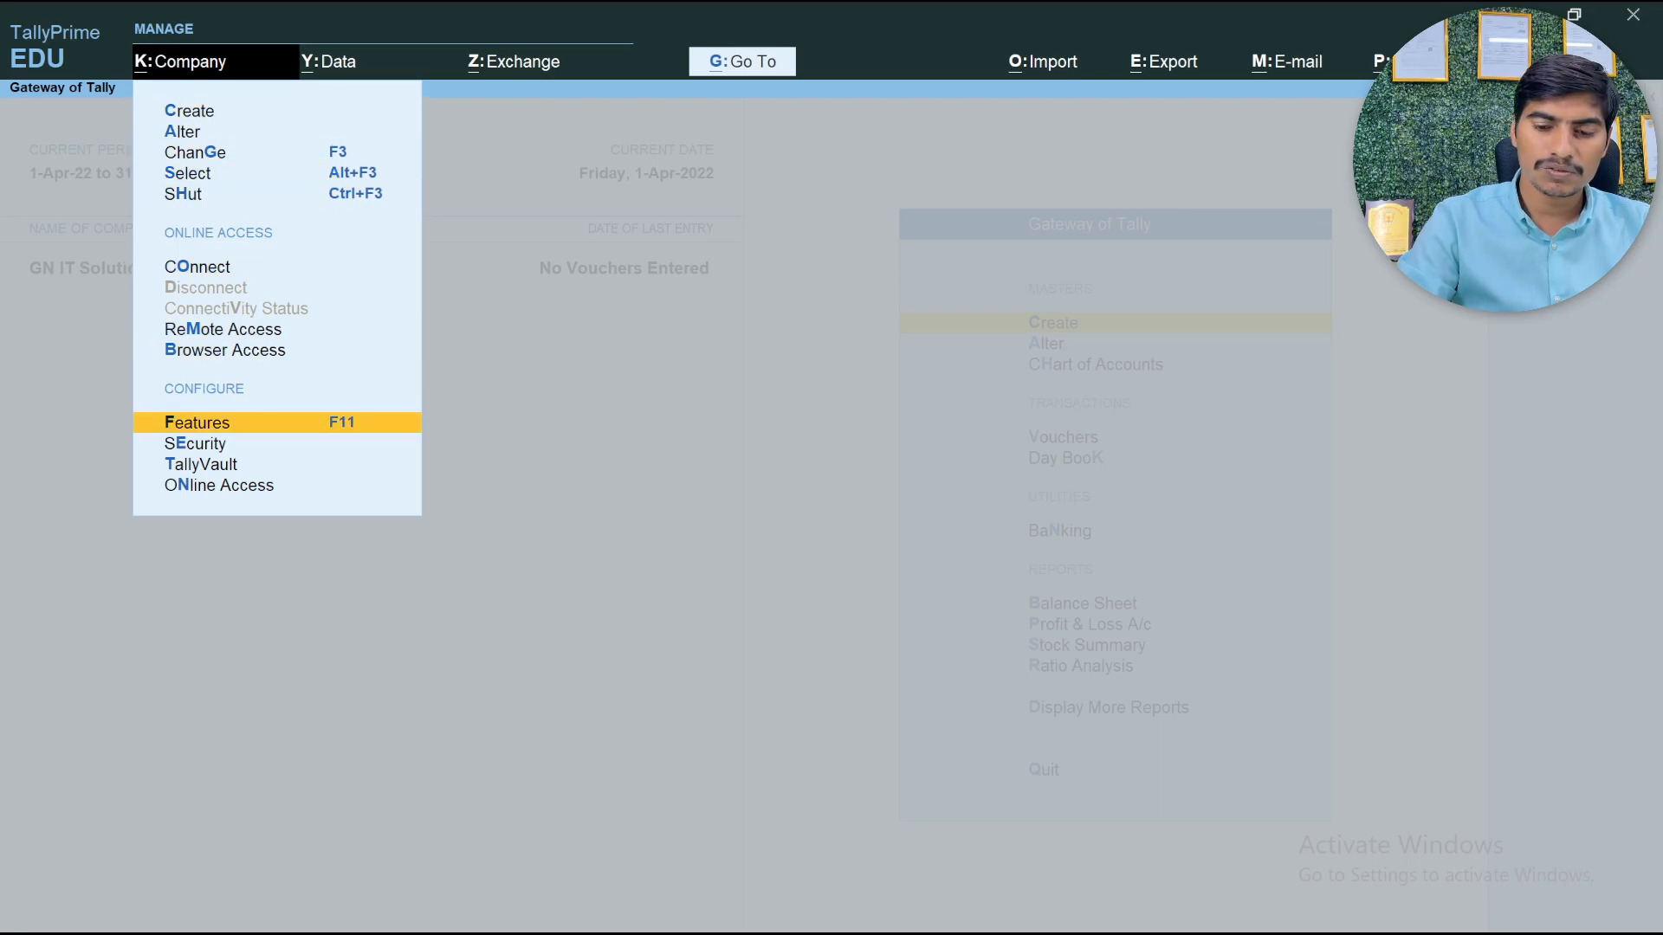
key(Return)
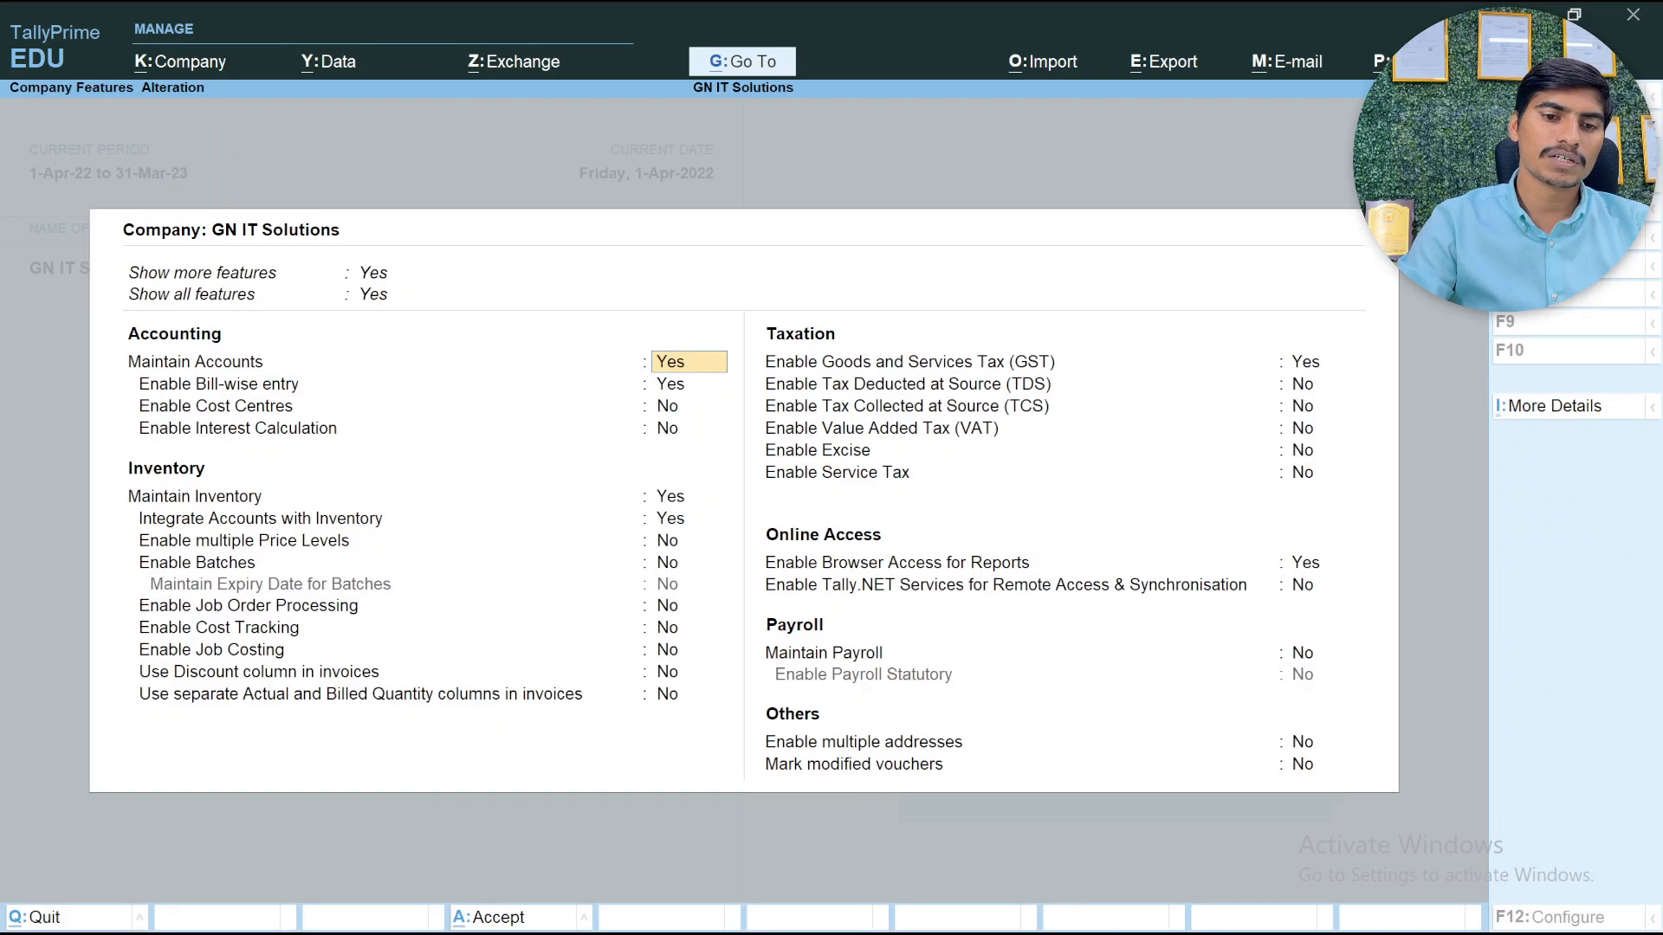
Keep Goods and Services Tax (GST) enabled and accept the company GST details with their default values
key(Down)
key(Down)
key(Down)
key(Down)
key(Down)
key(Down)
key(Down)
key(Down)
key(Down)
key(Down)
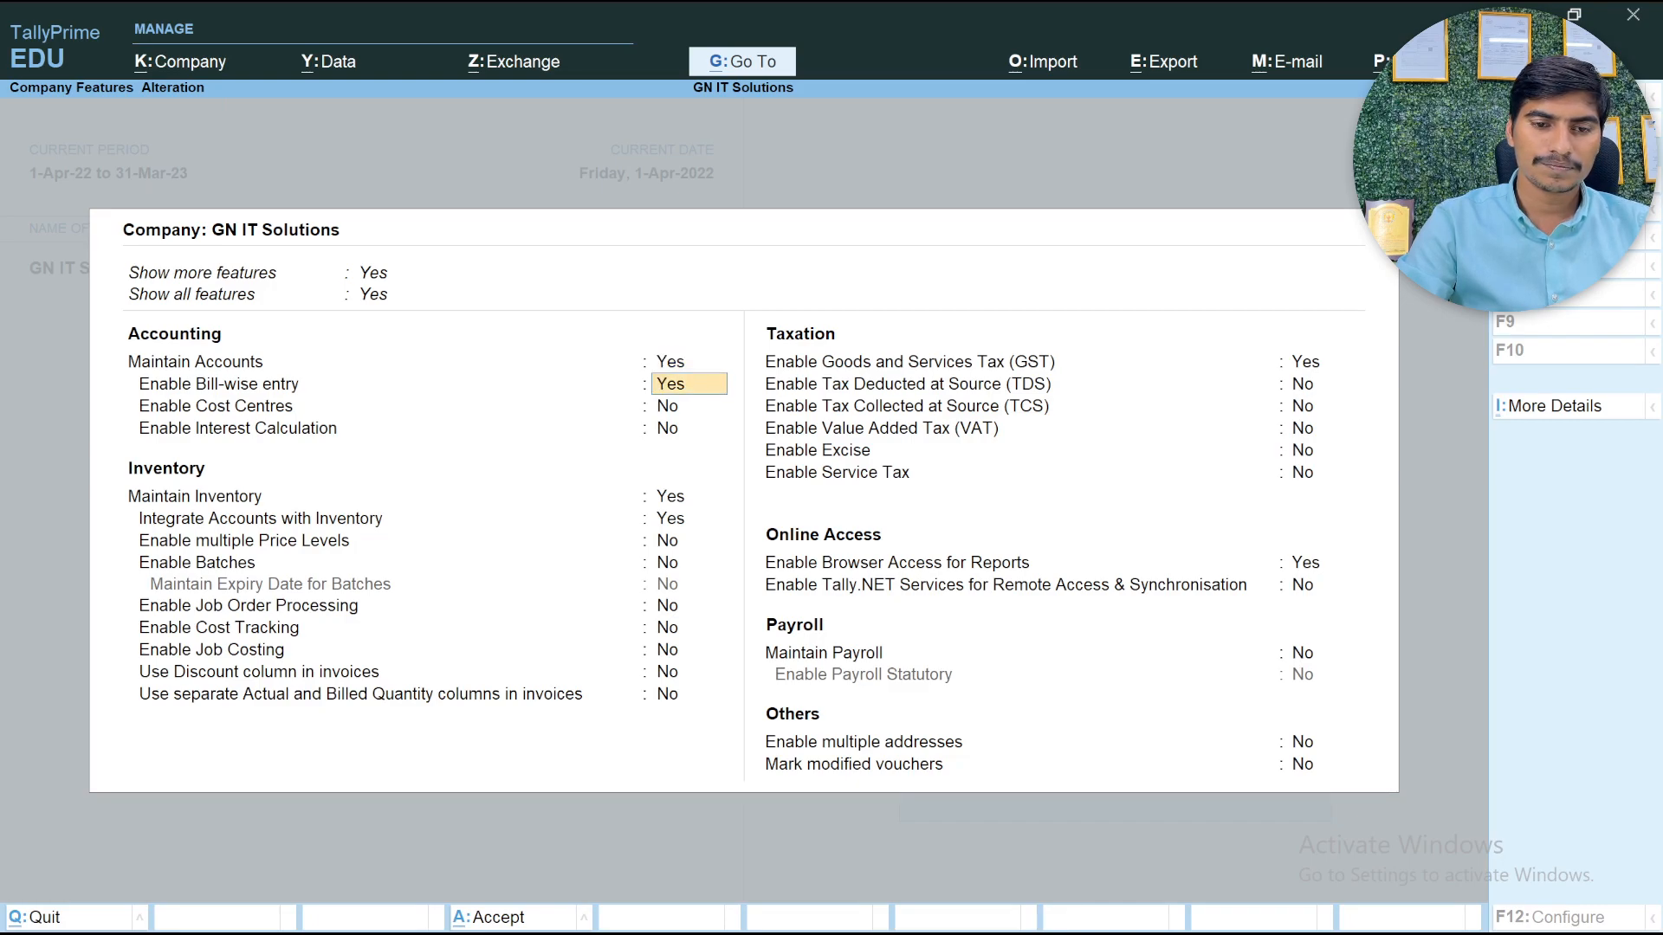
key(Down)
key(Down)
key(Down)
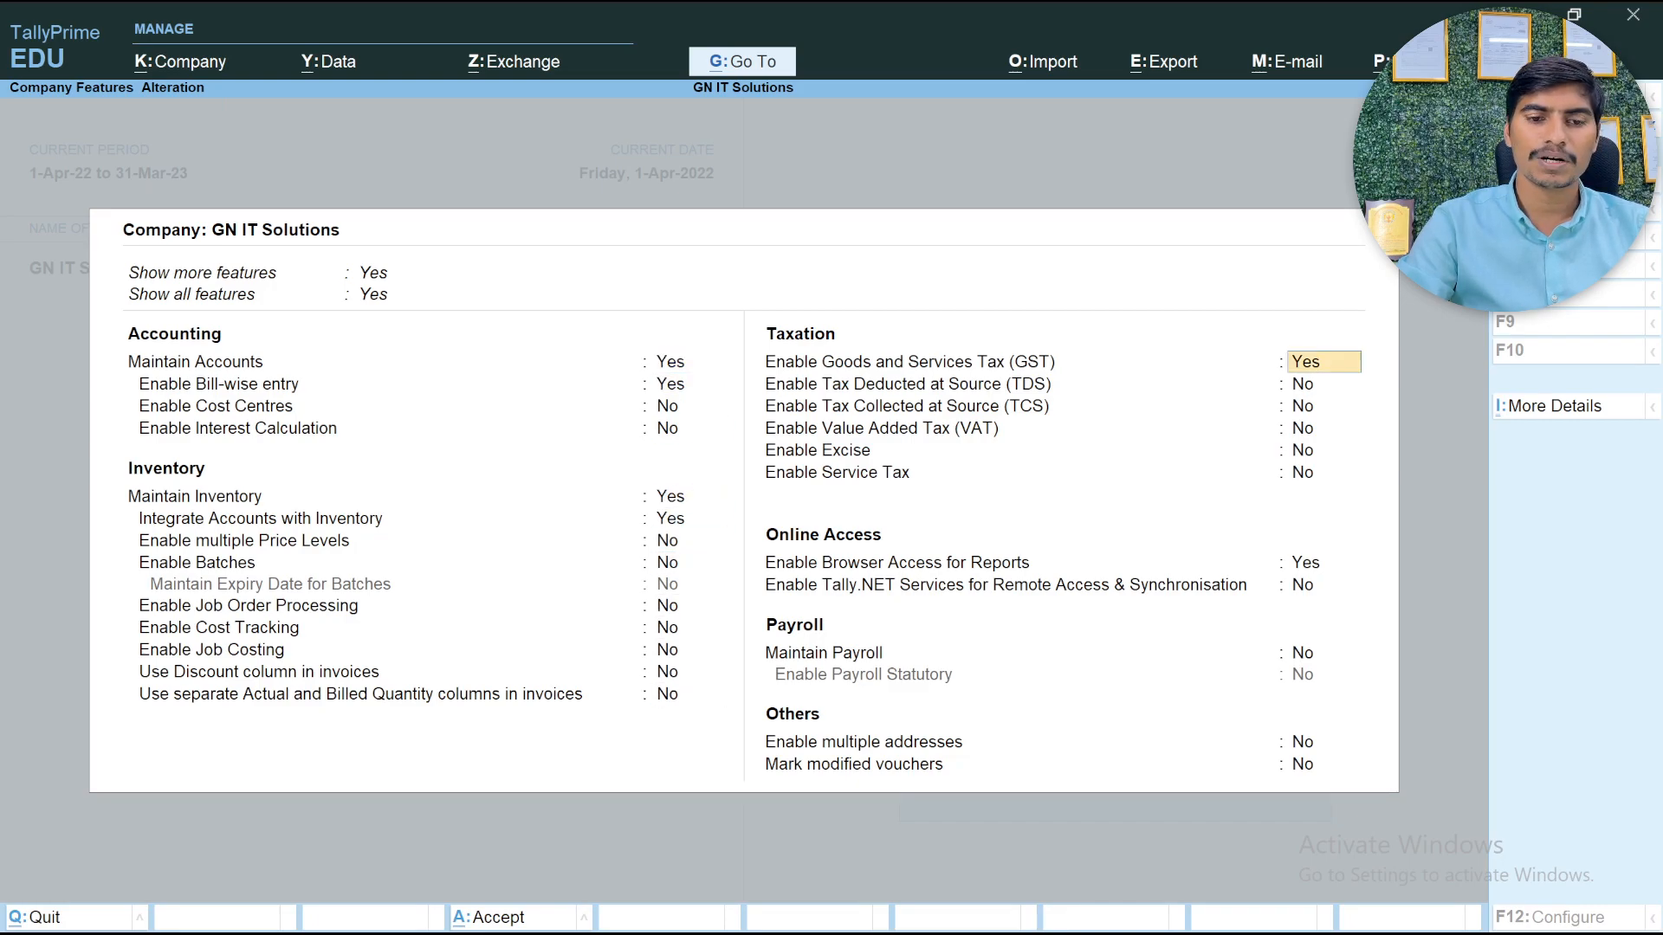
key(Return)
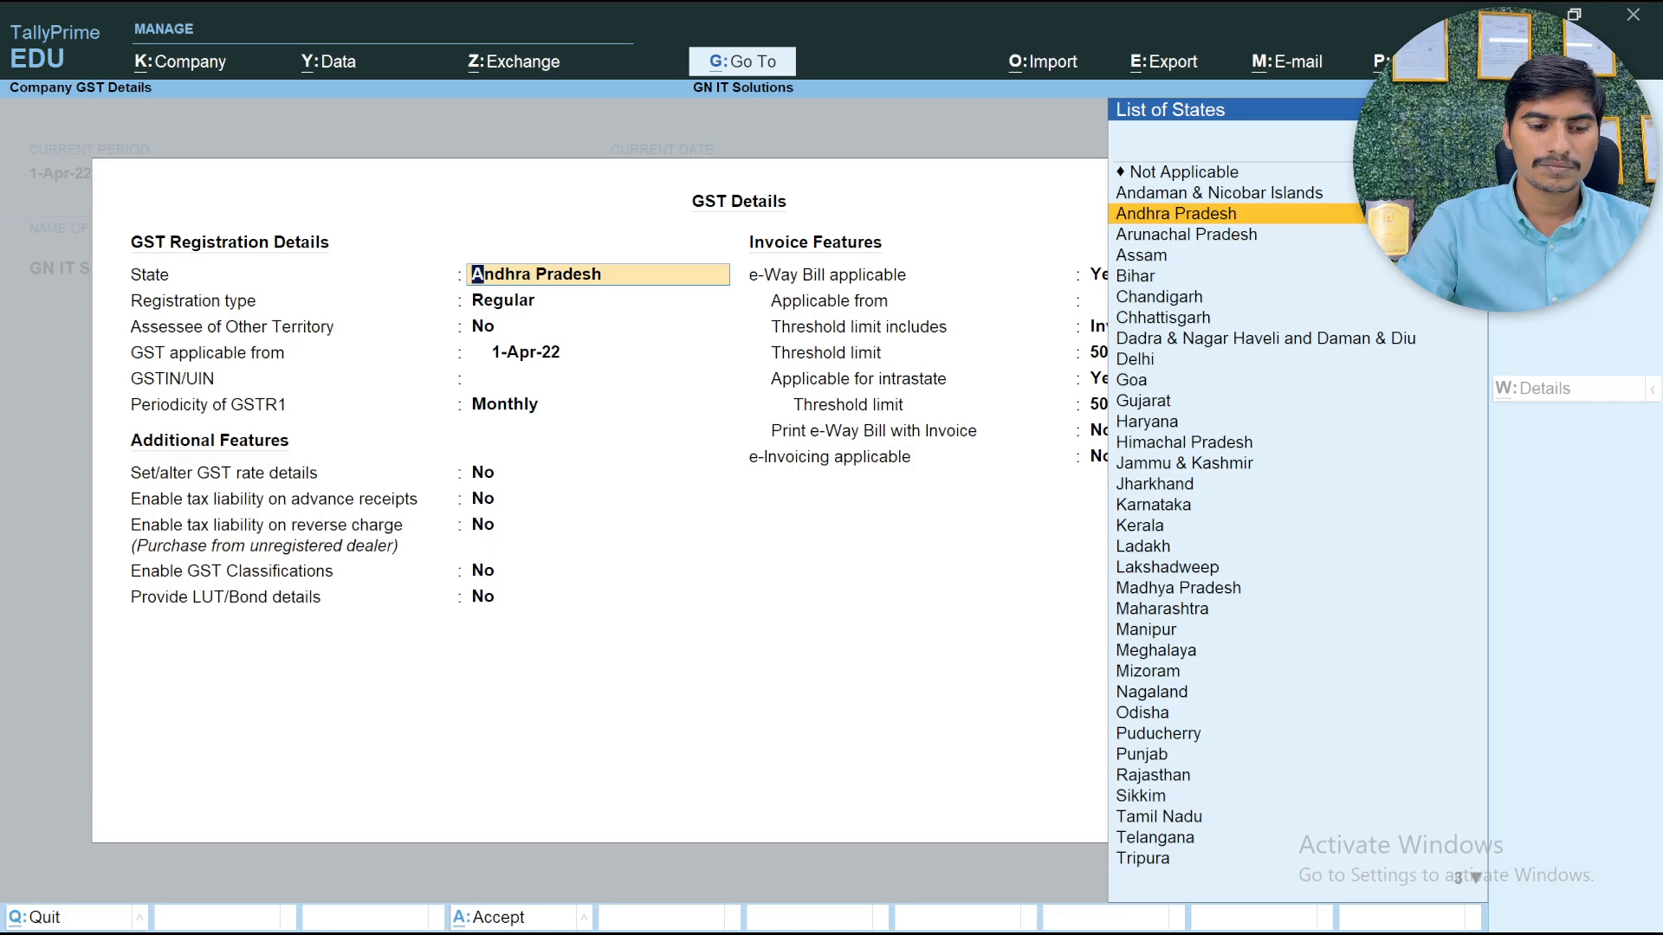
key(ctrl+a)
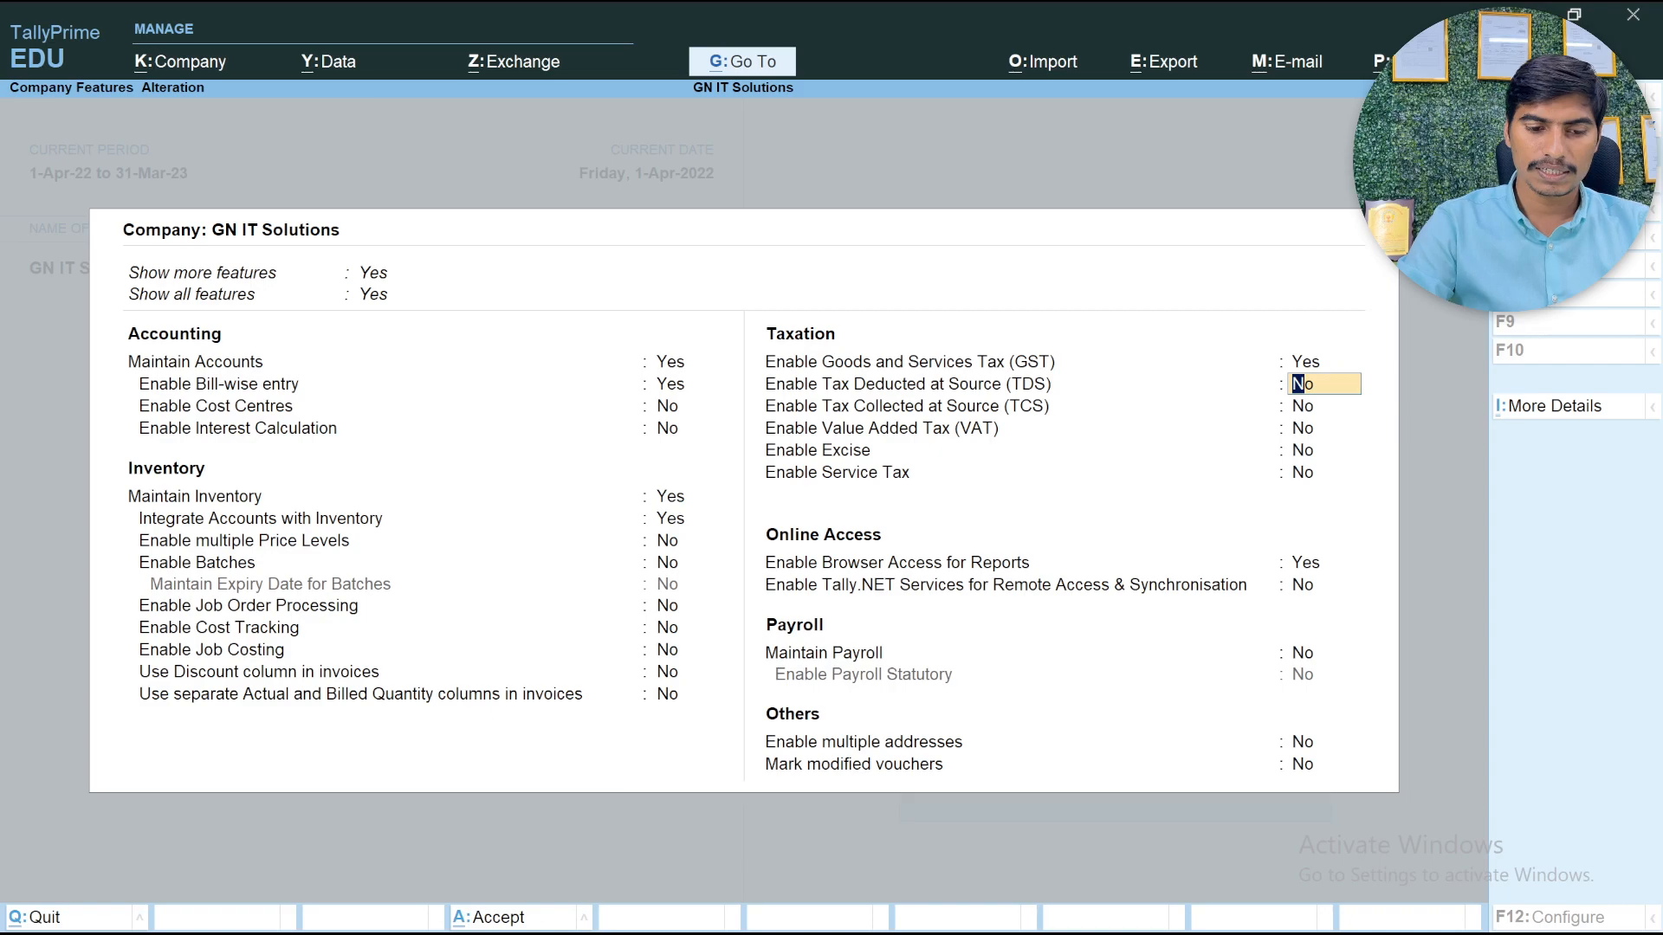
Enable Tax Deducted at Source (TDS) and enter the company's TAN registration number in the deductor details
text(y)
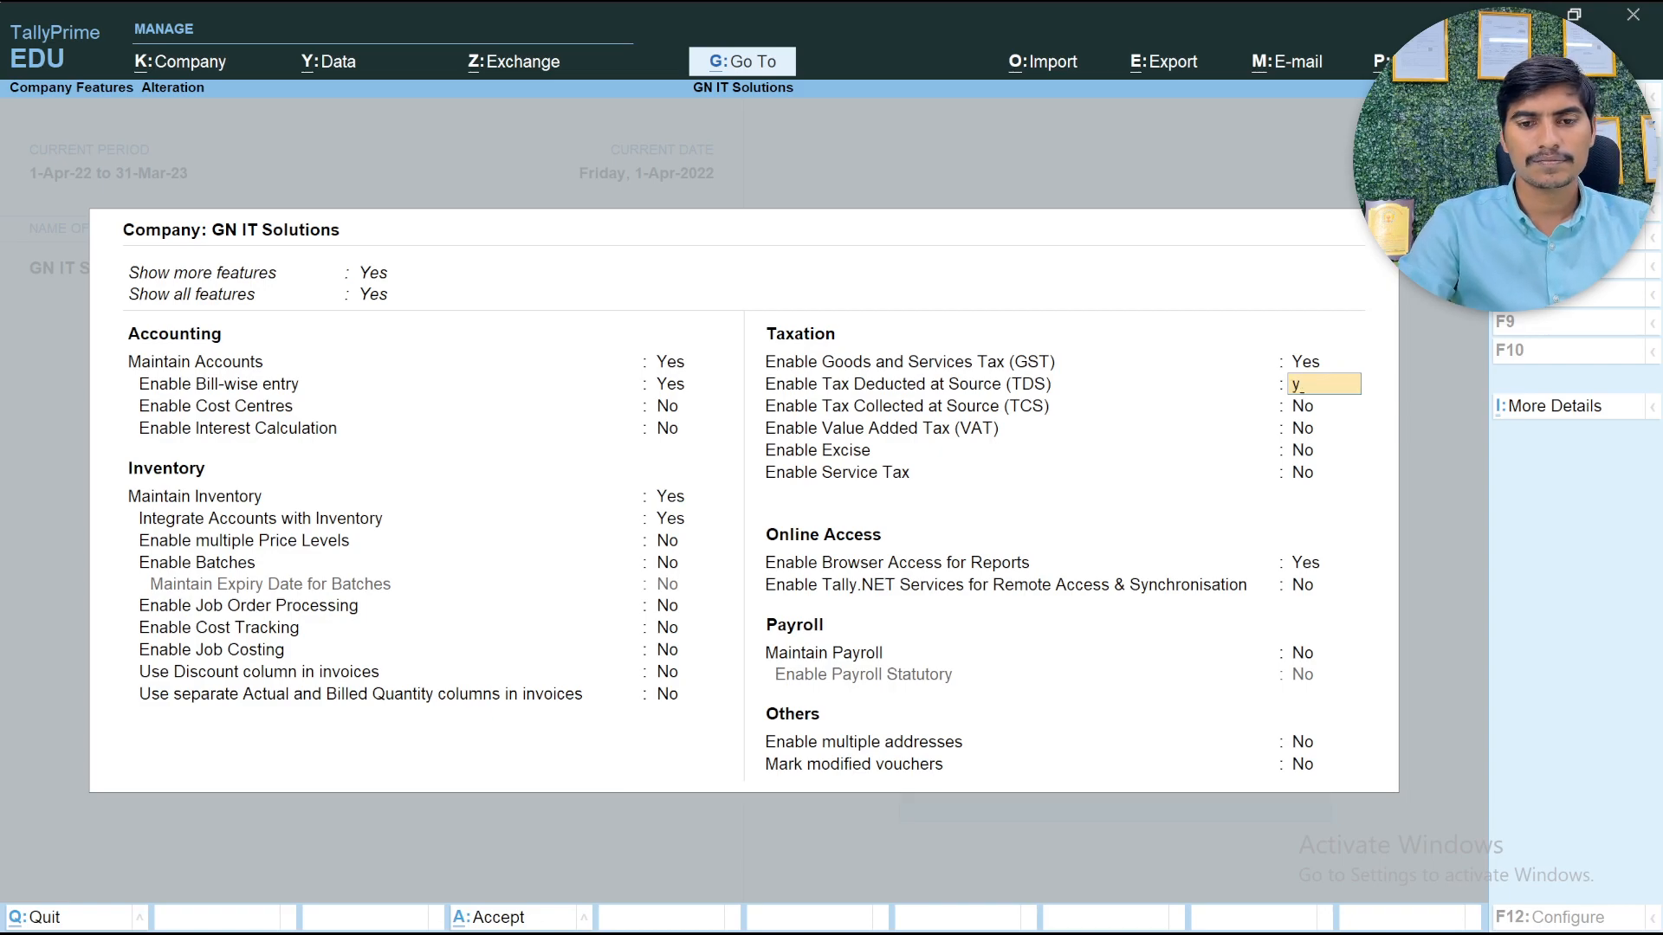
key(Return)
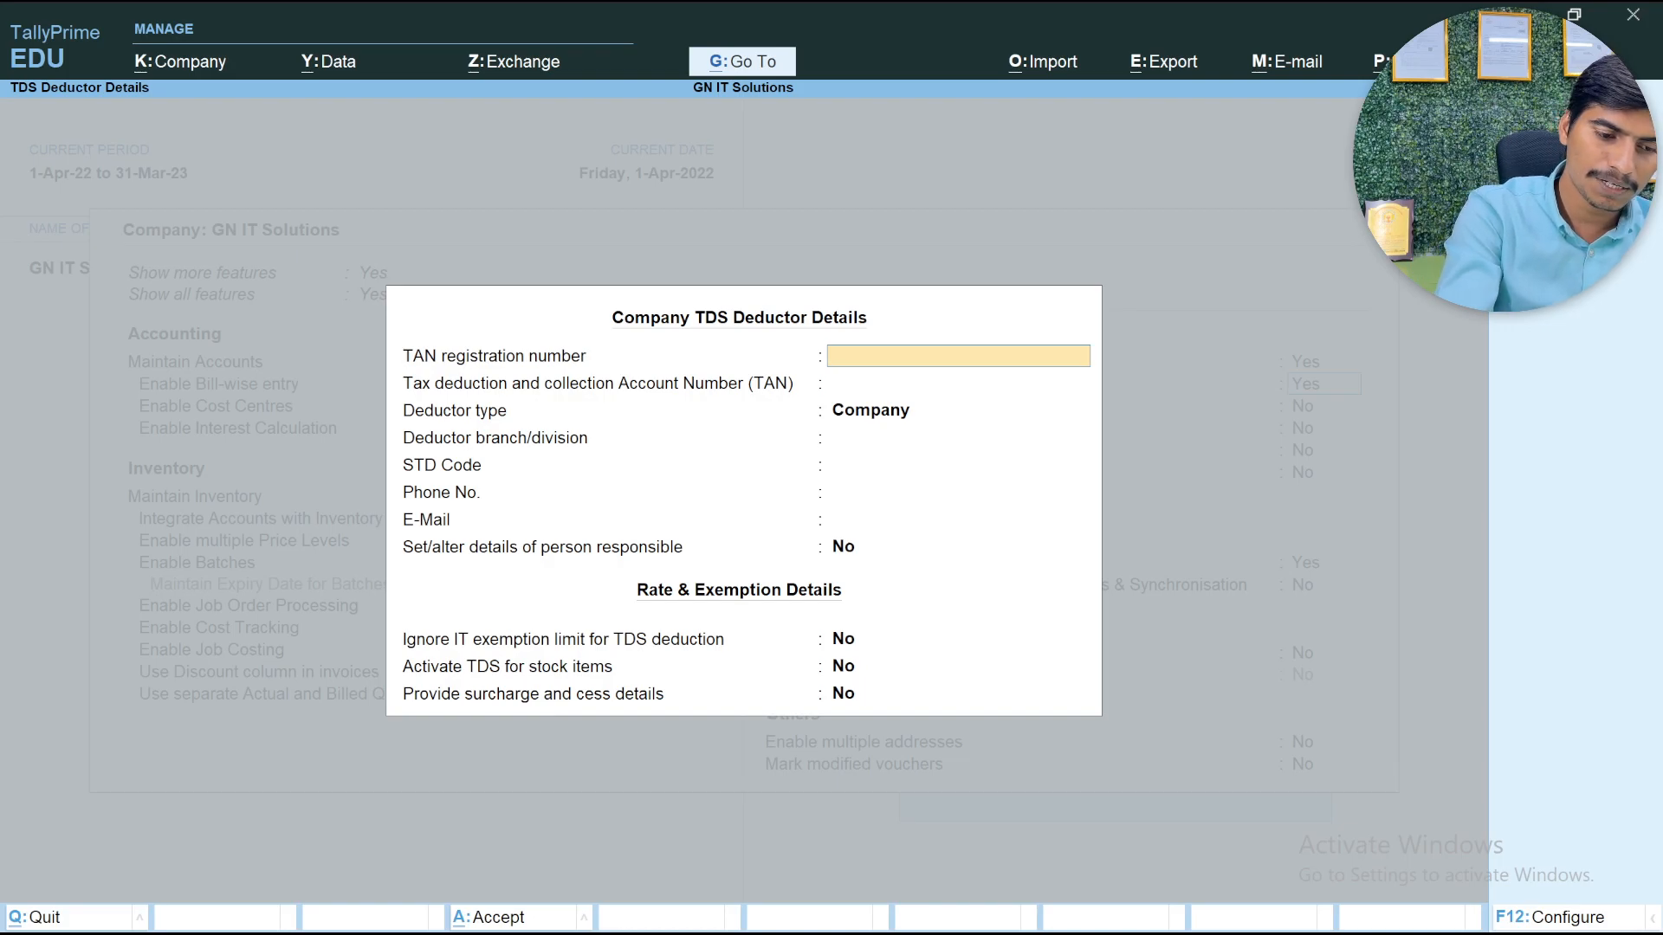
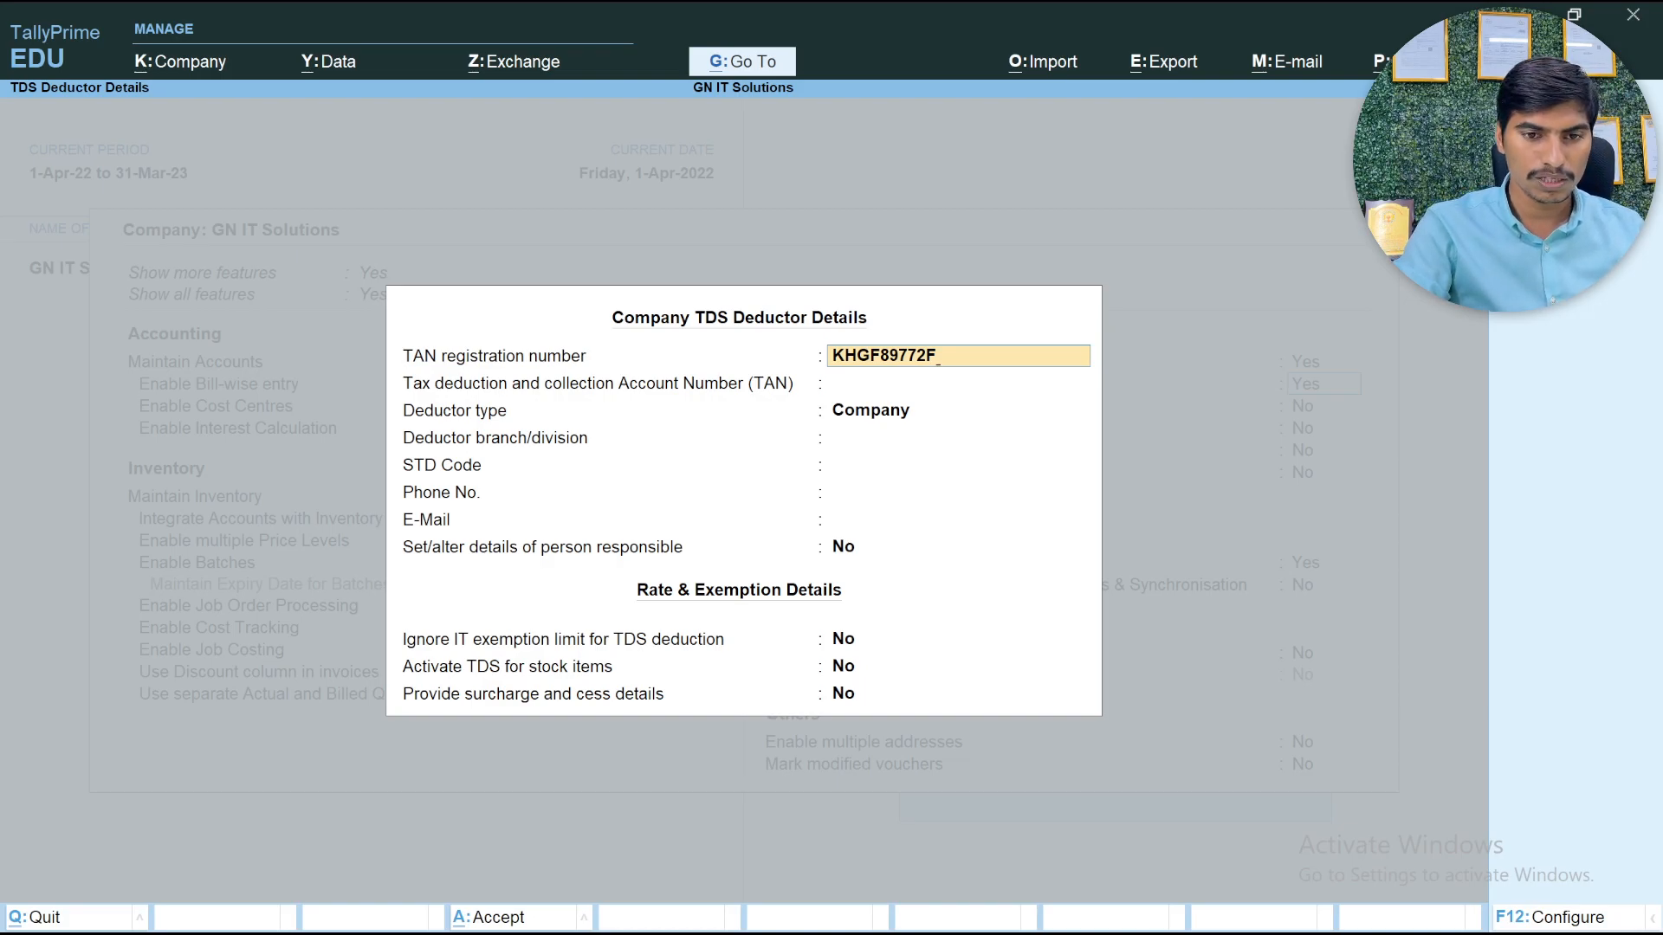
key(Return)
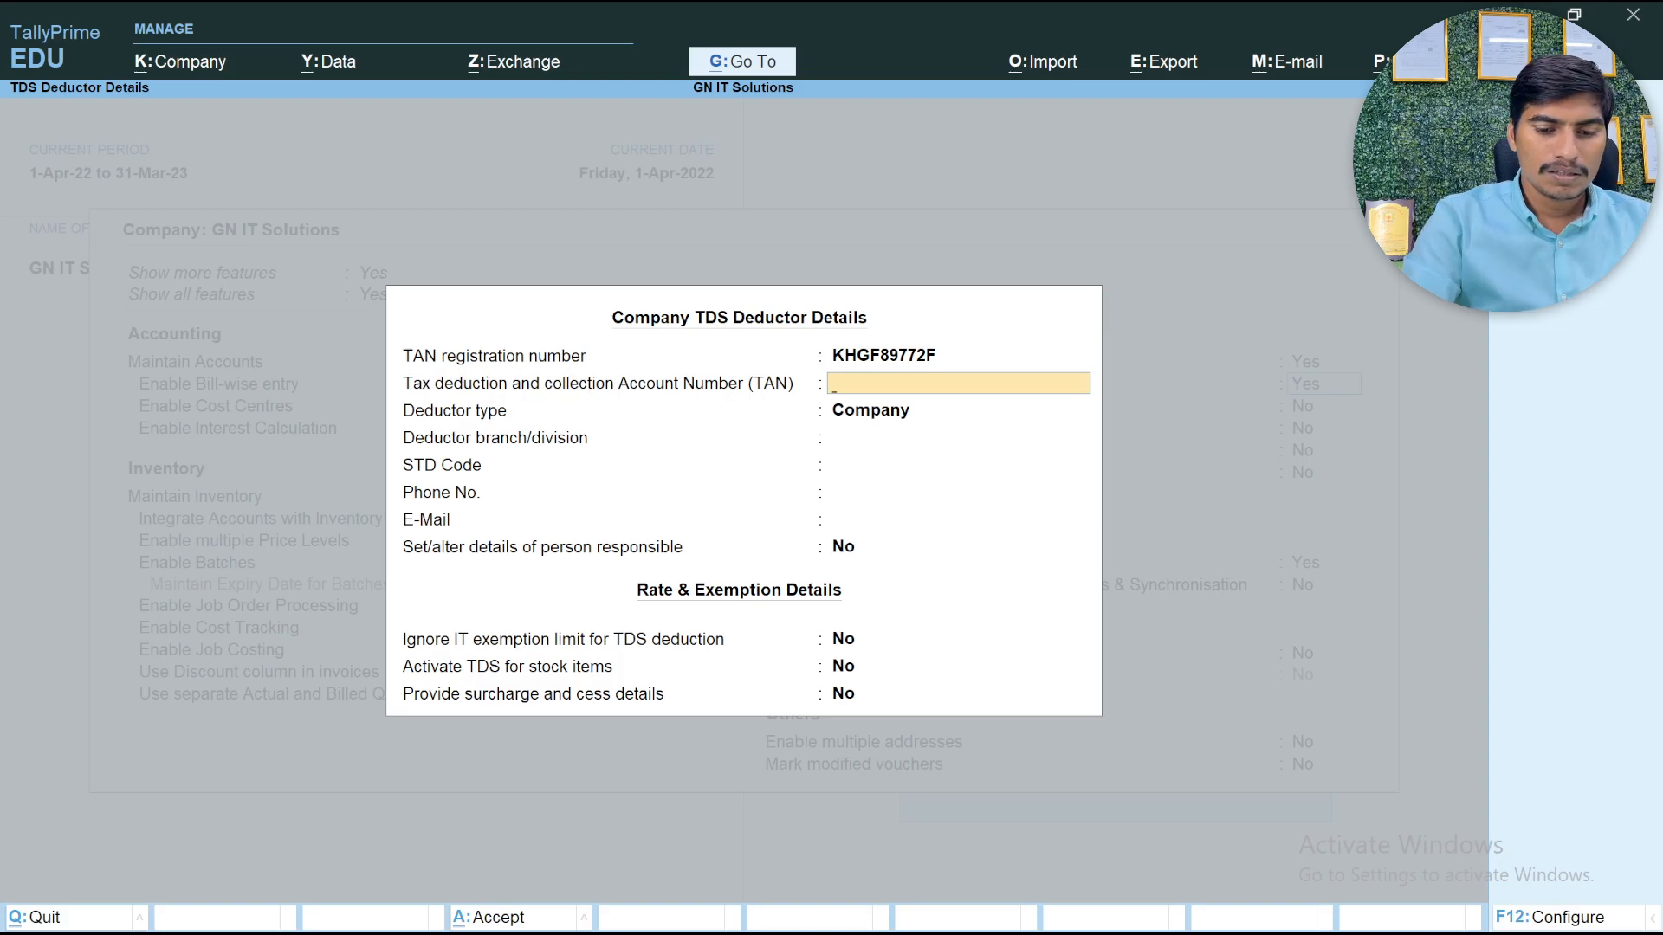
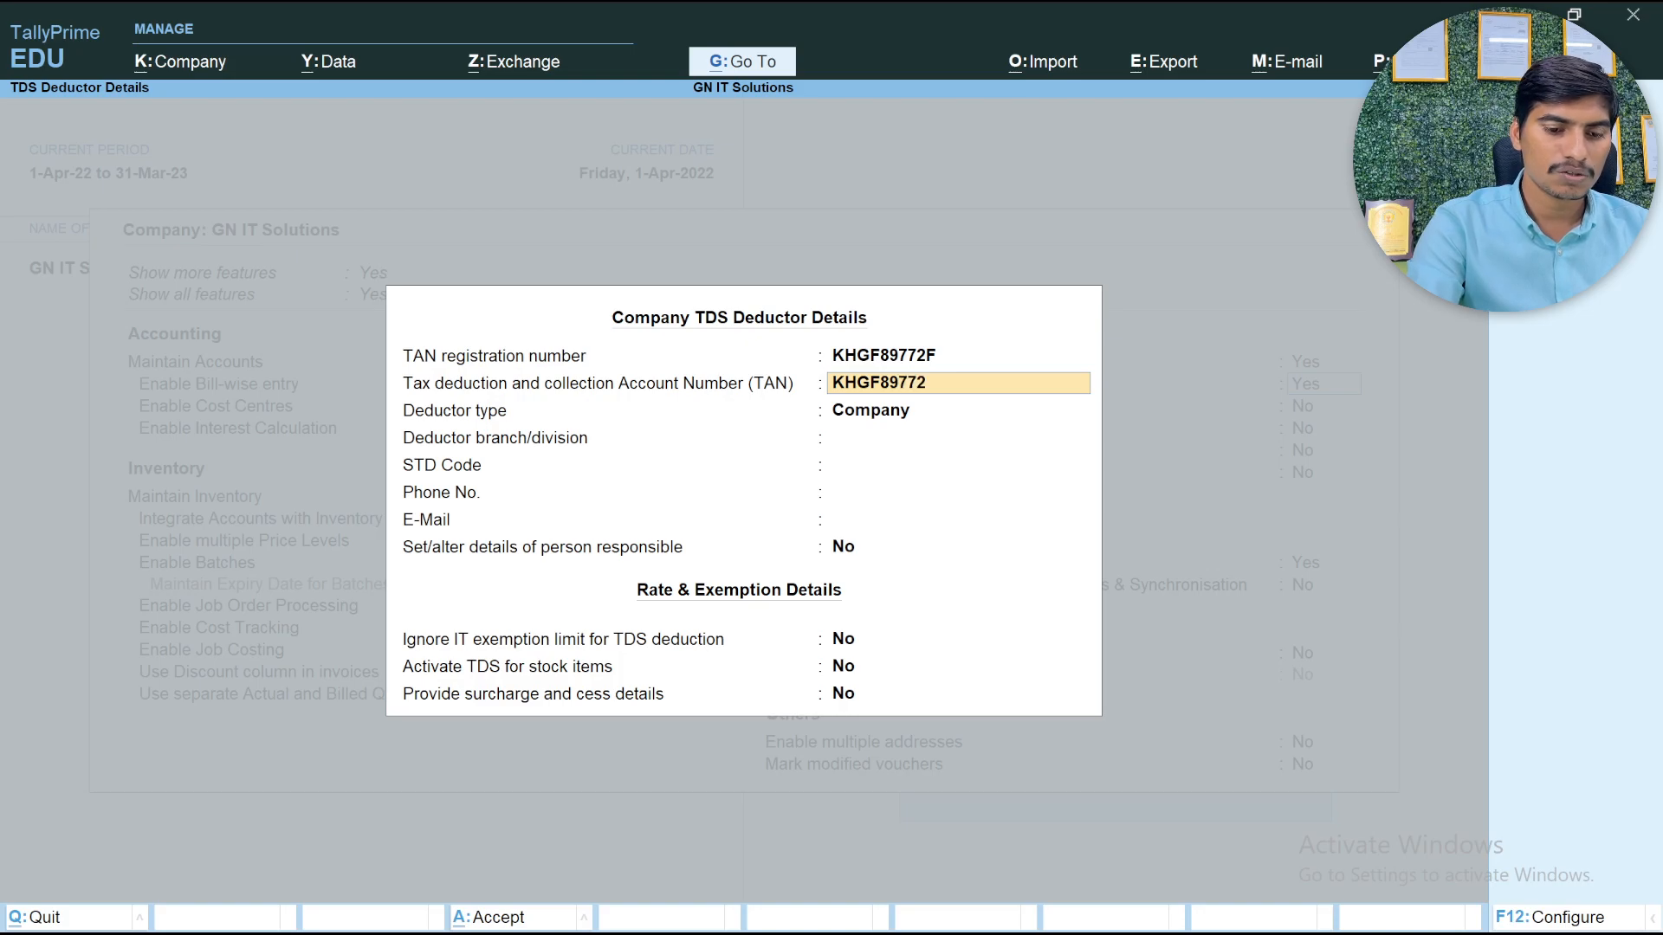
Enter the company's Tax deduction and collection Account Number (TAN), identical to its TAN registration number
key(Return)
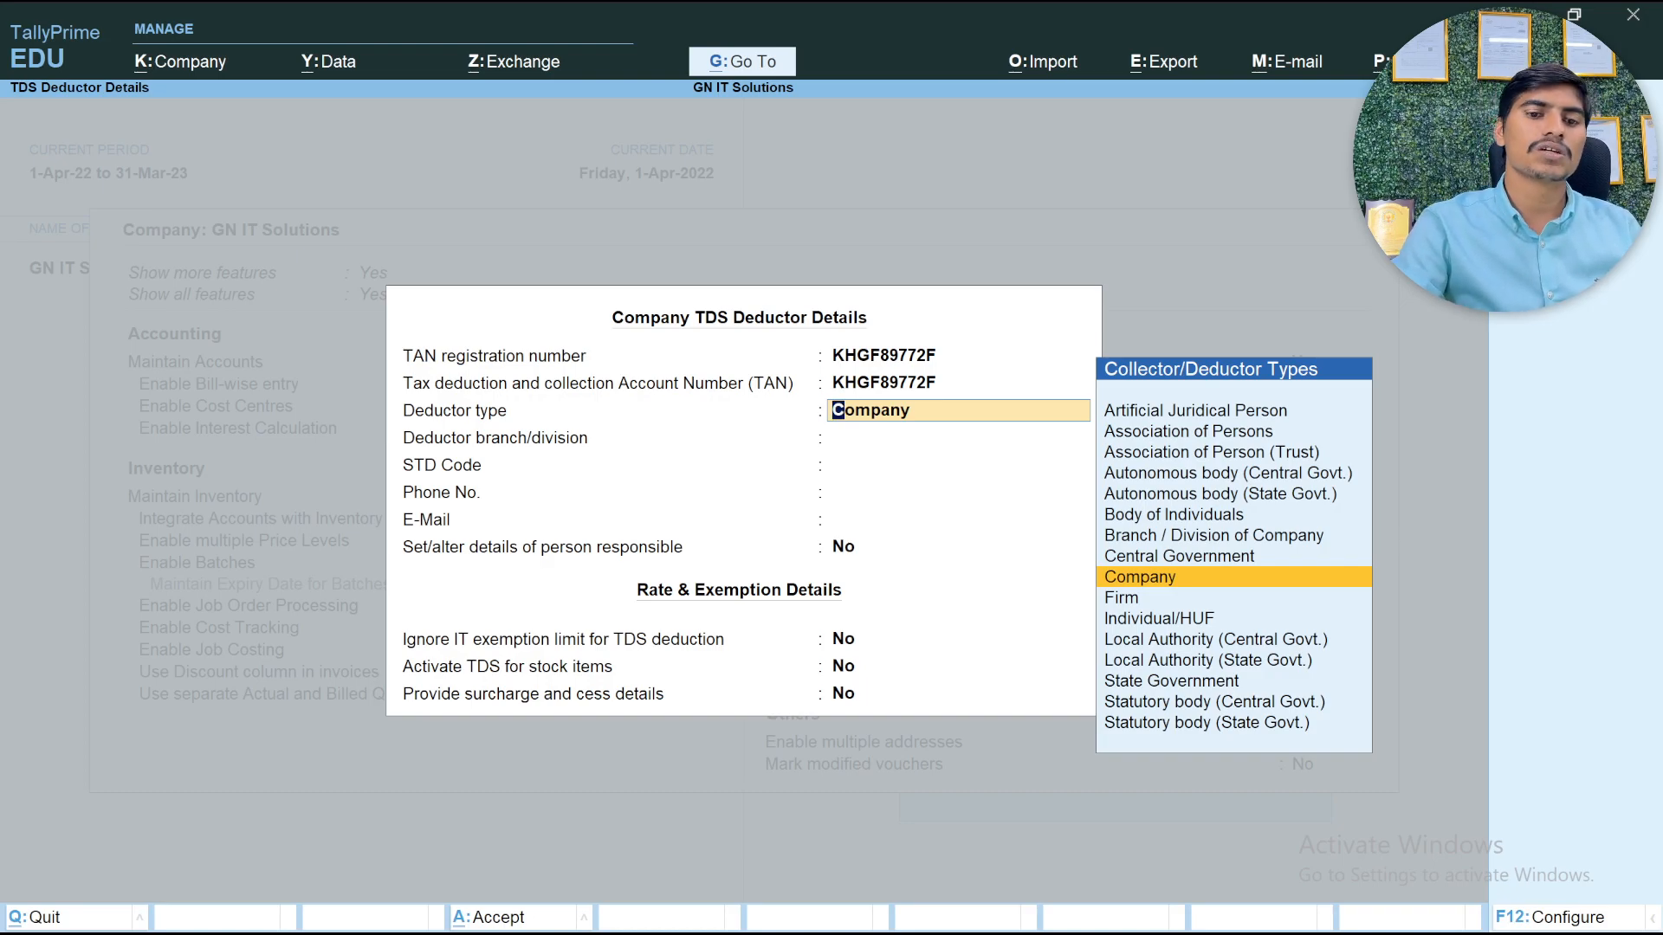
Keep Company as the deductor type and enter VIJAYAWADA as the deductor branch/division
key(Return)
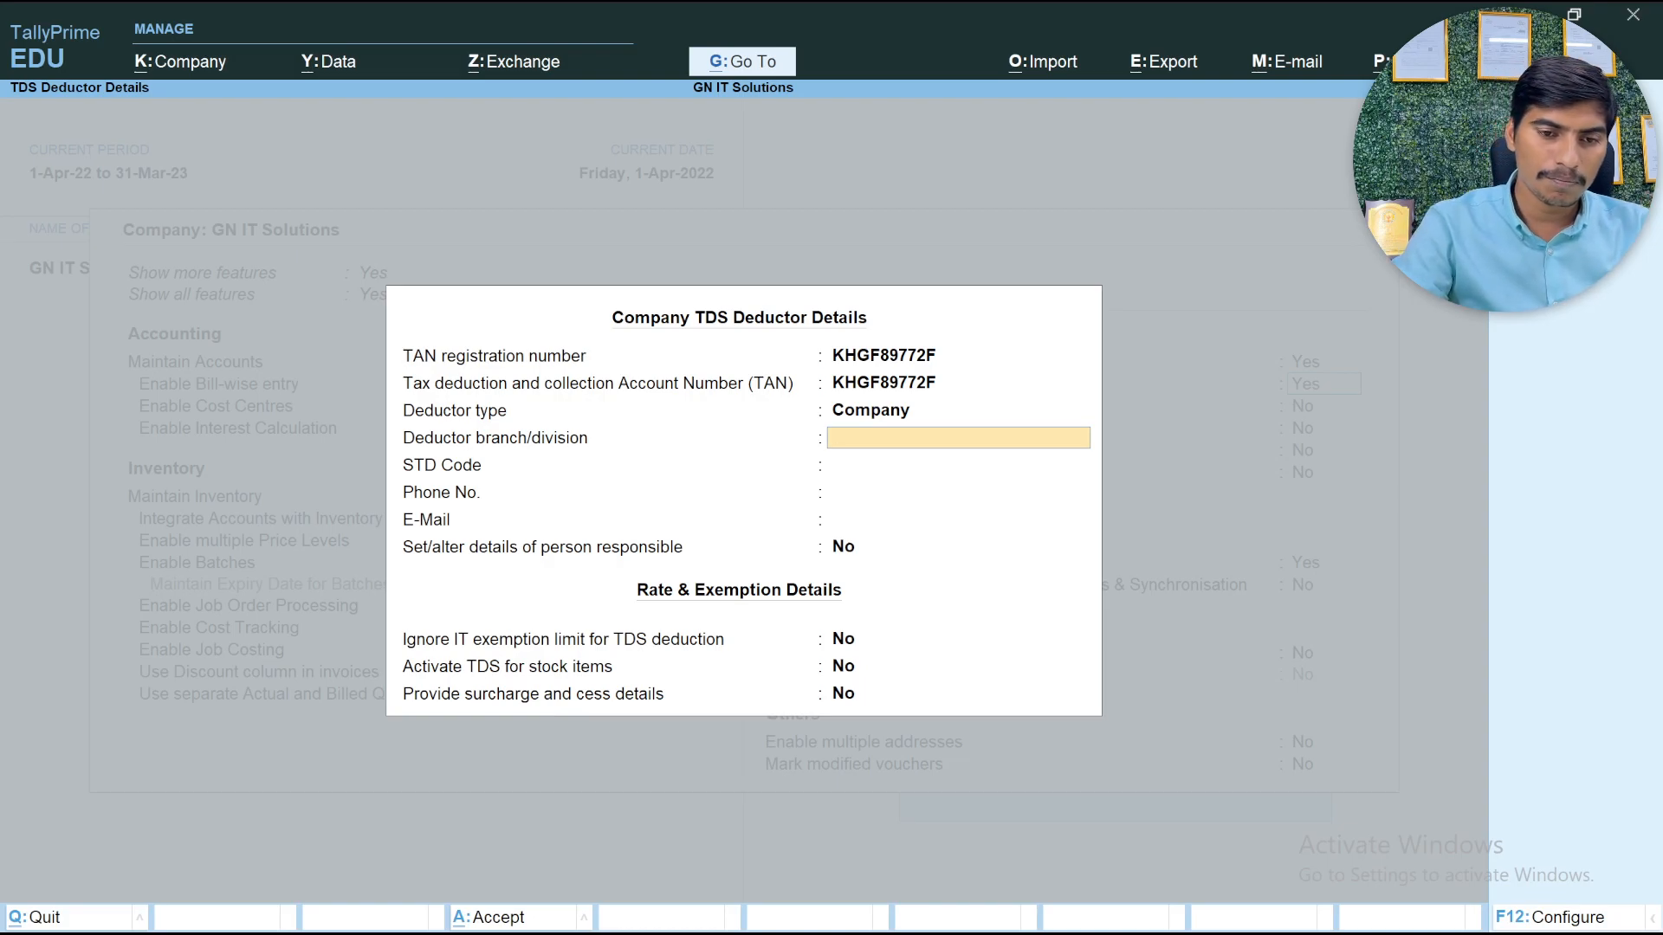
text(VIJAYAWADA)
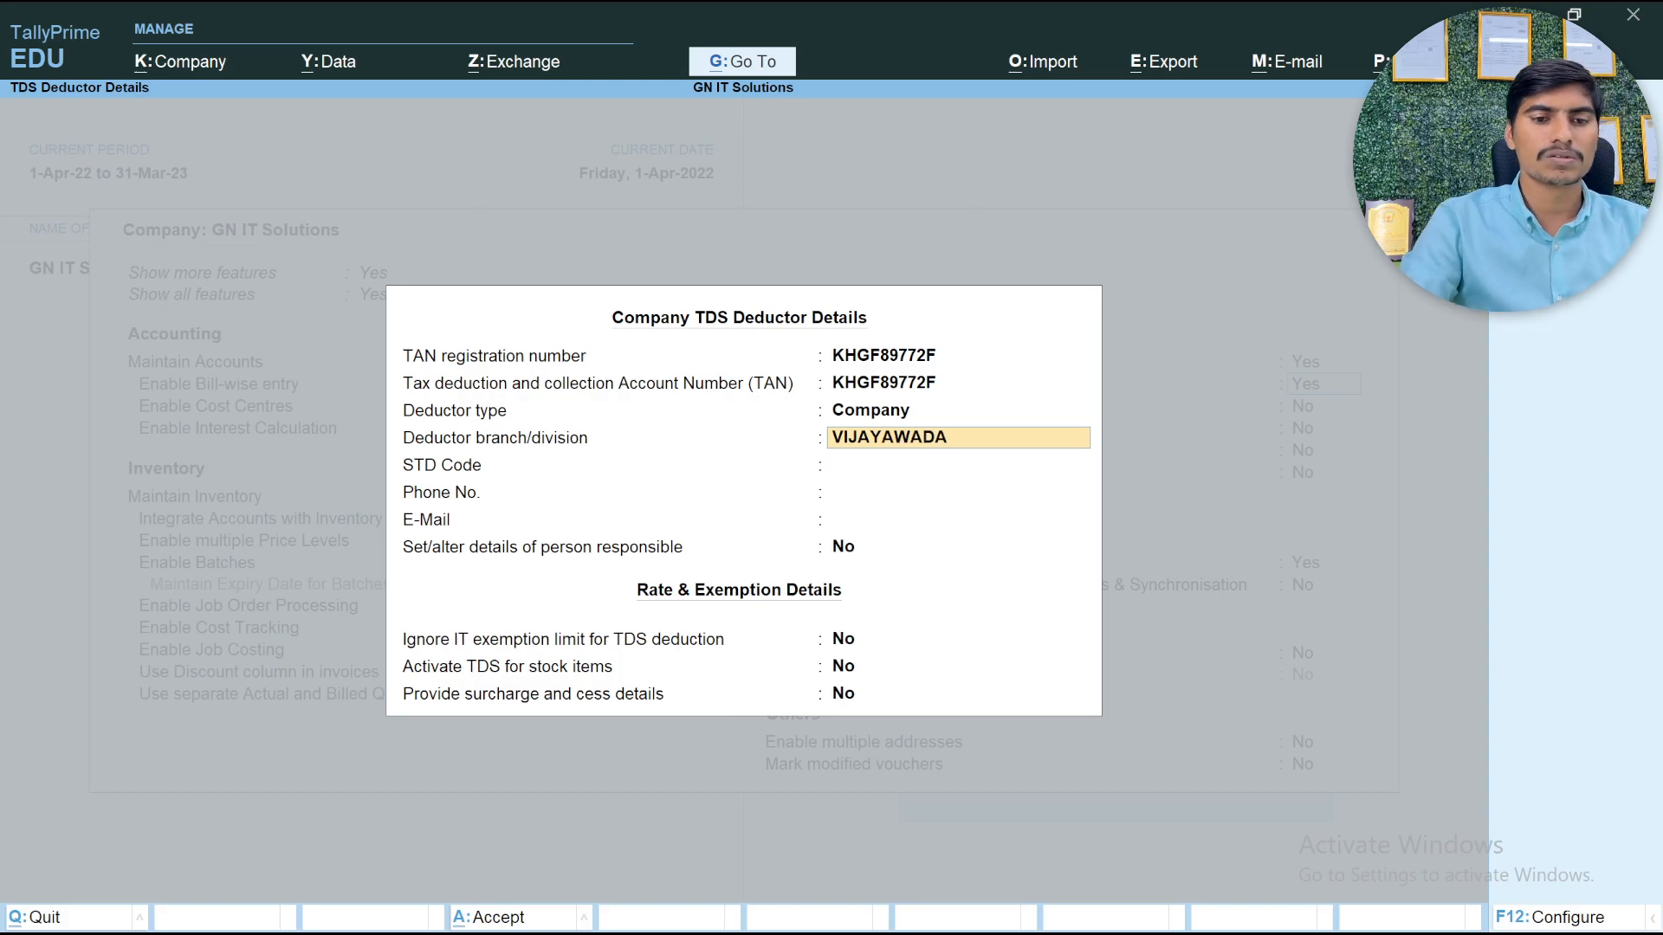
key(Return)
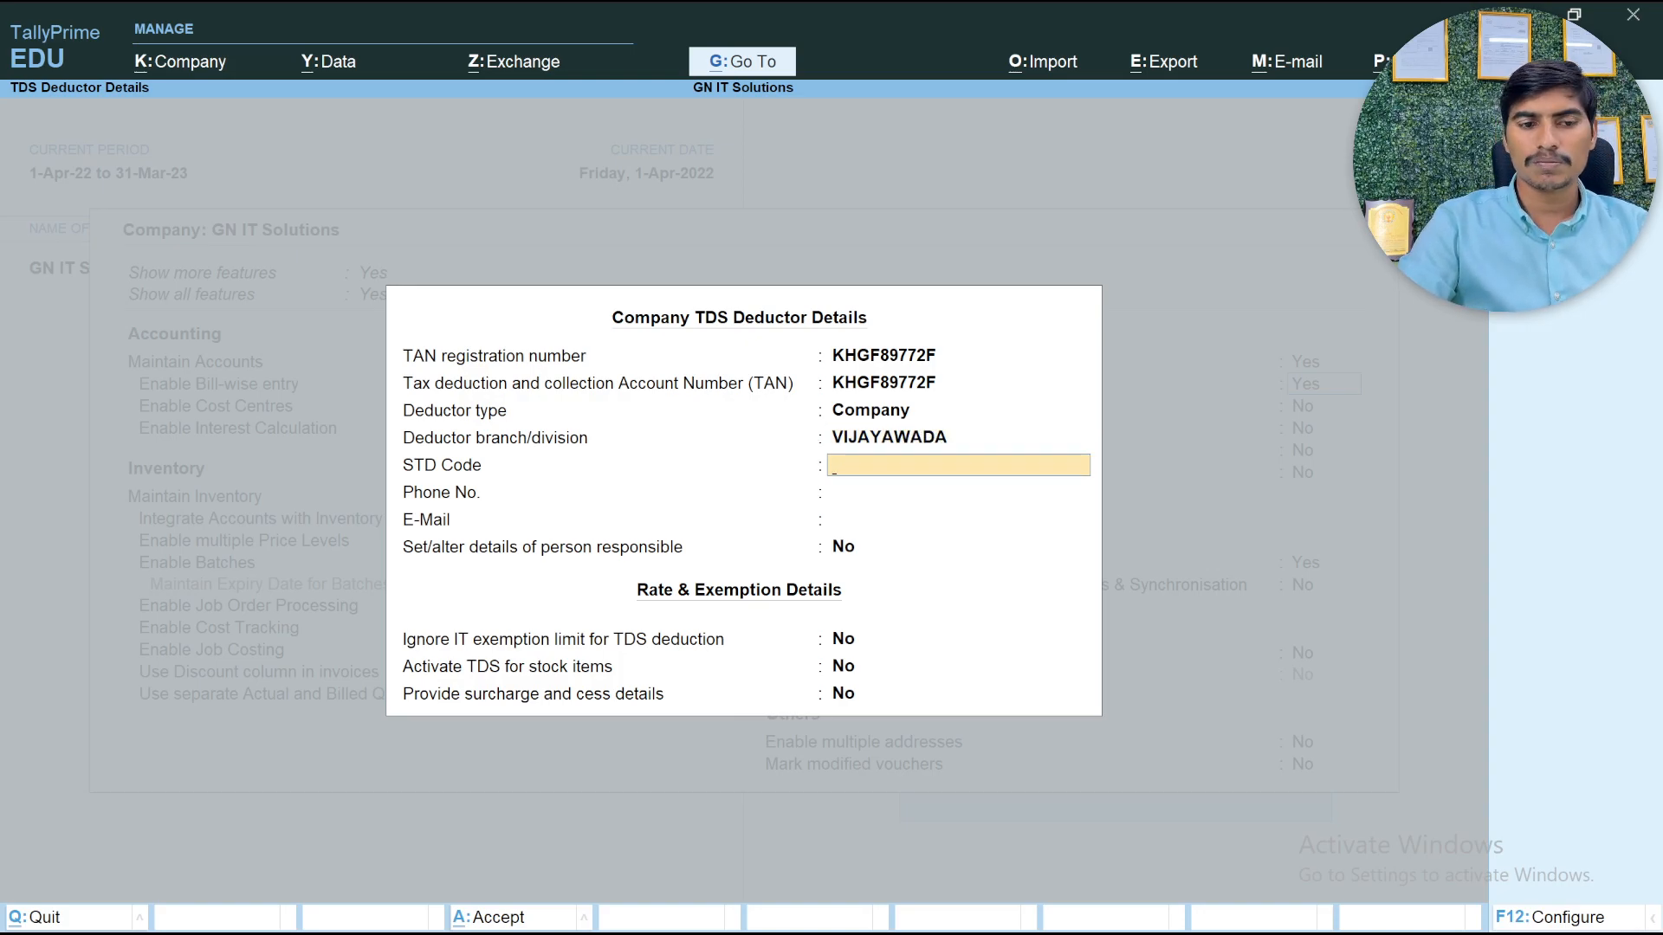
Leave the deductor's STD code blank and enter the company's phone number and e-mail address
key(Return)
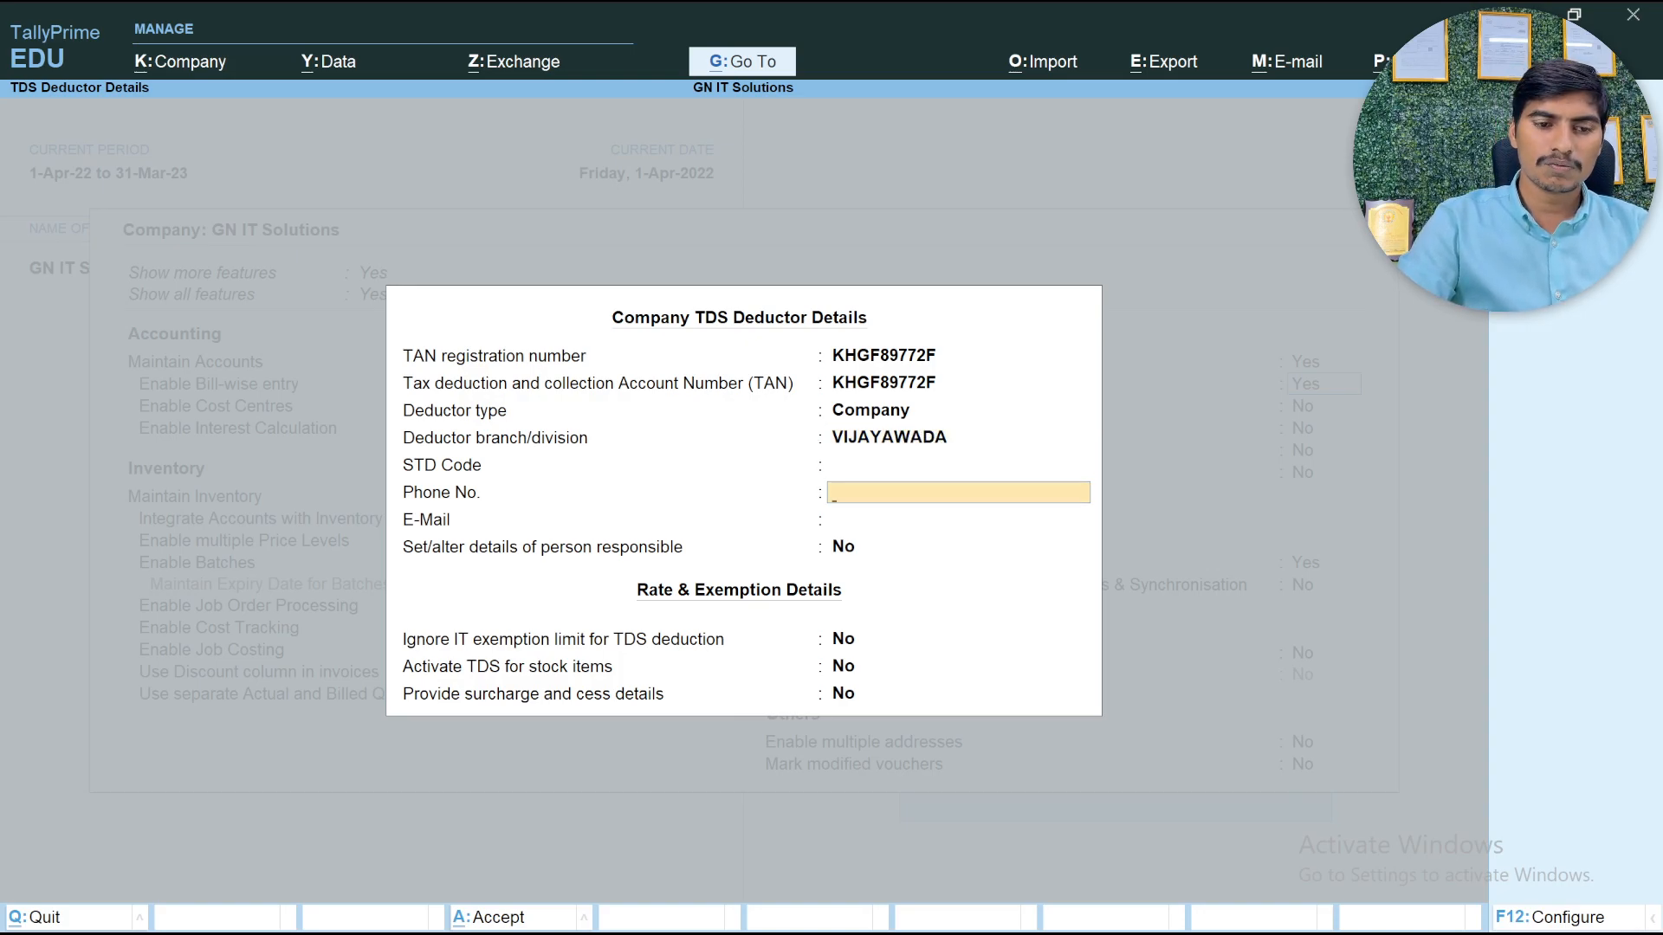
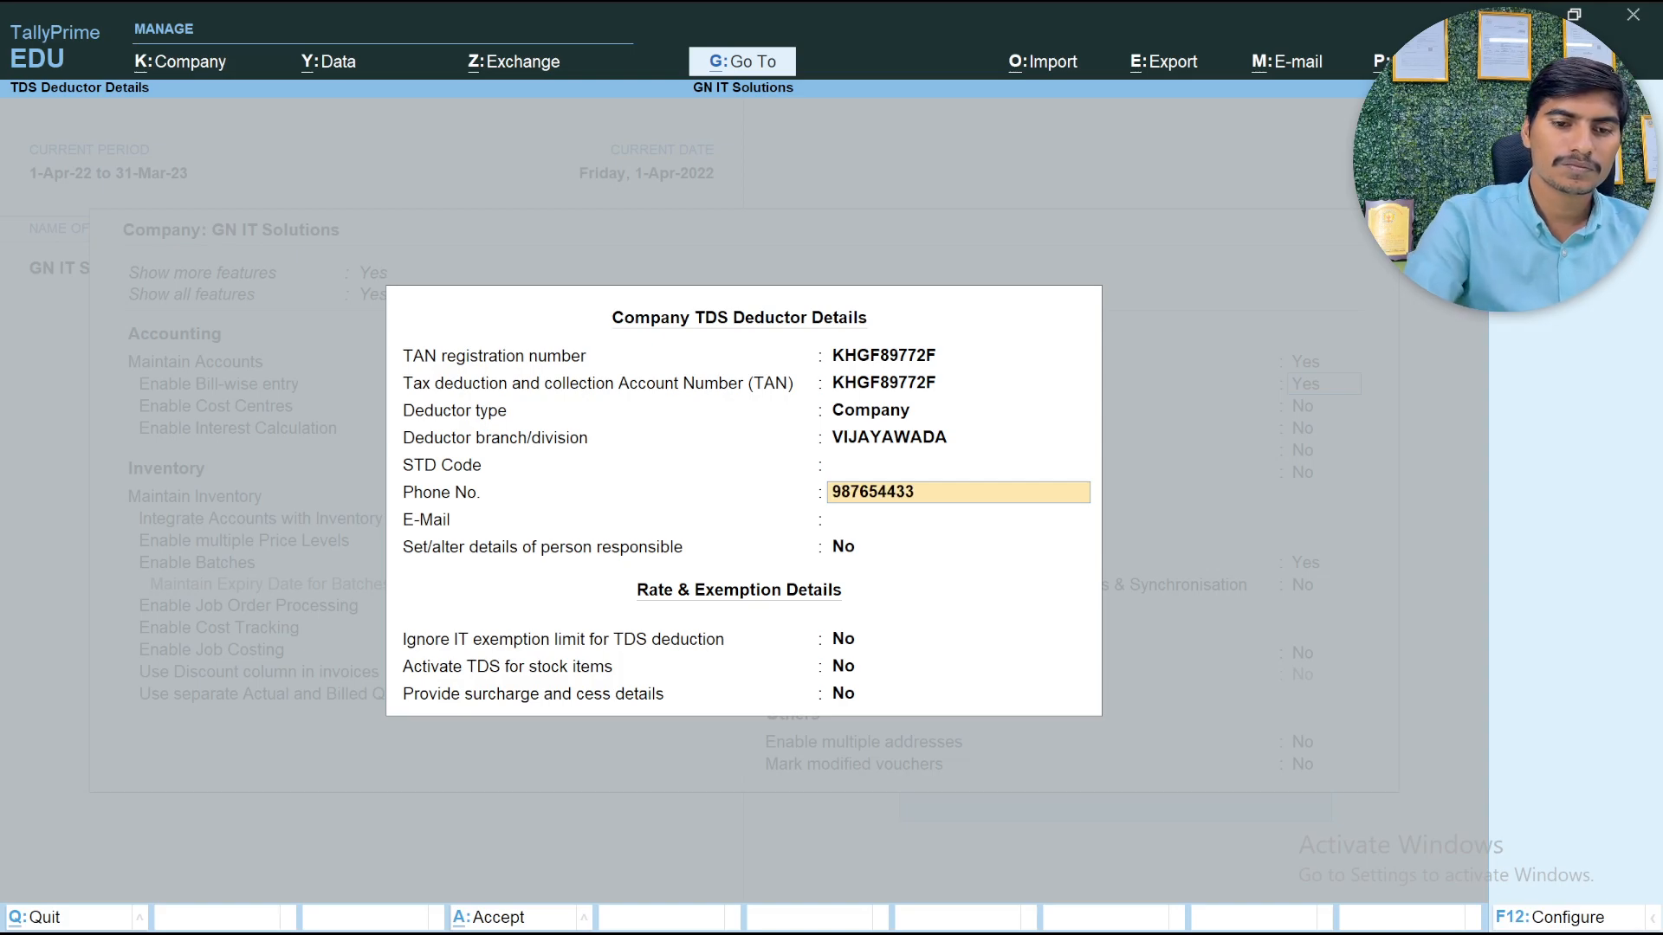
key(Return)
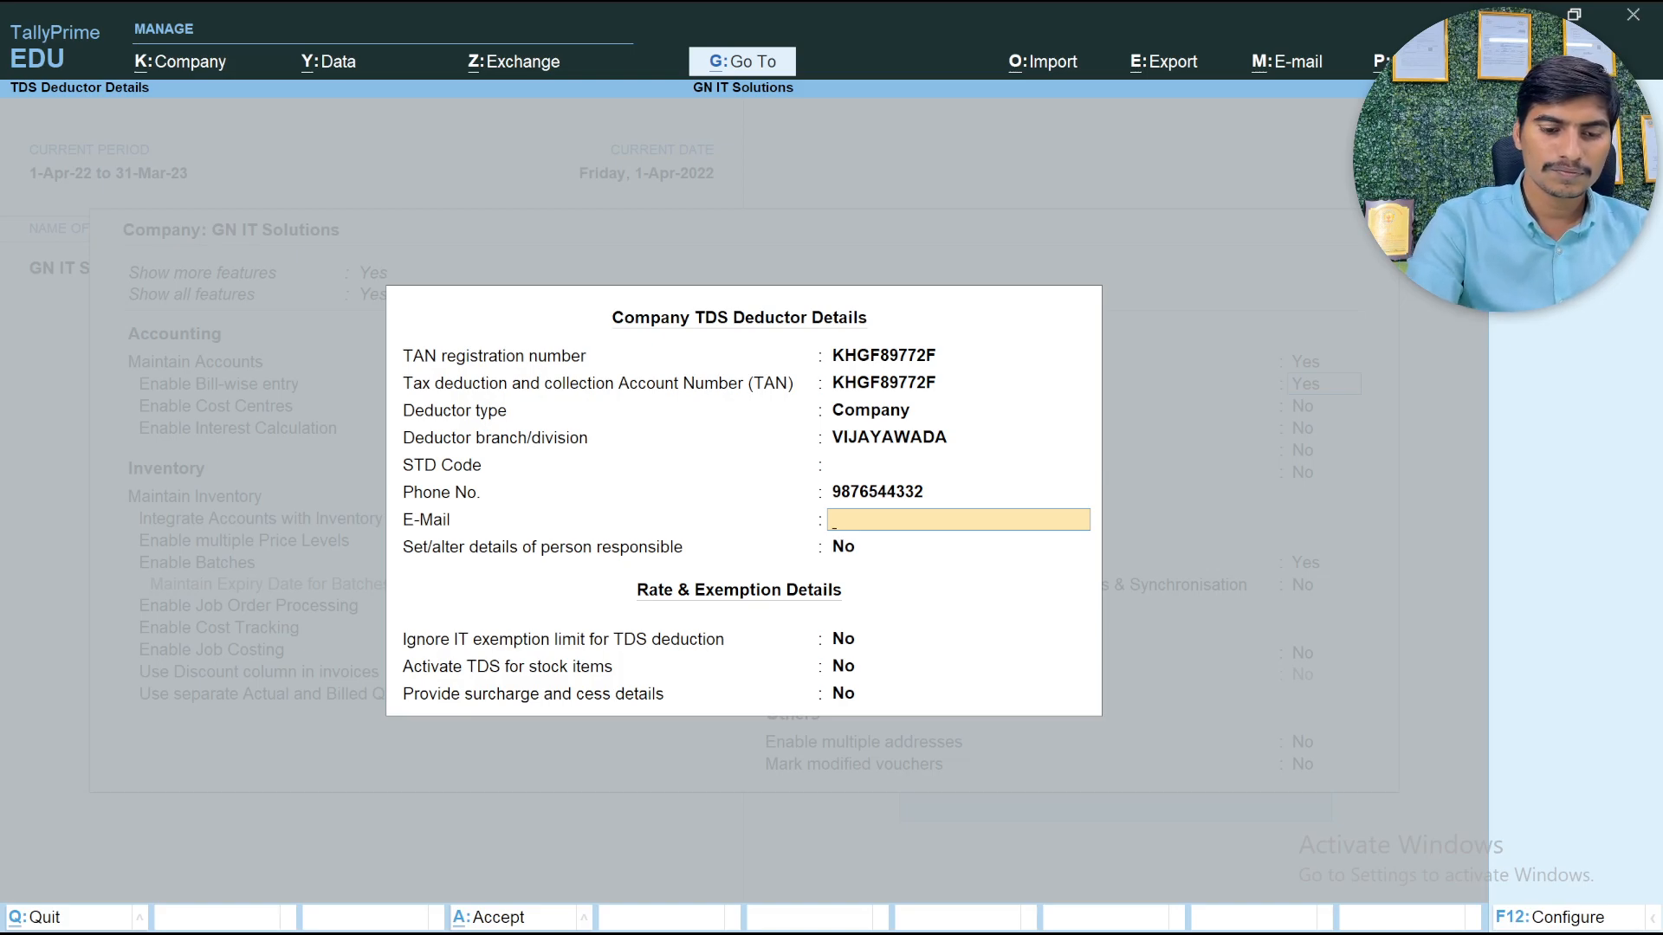
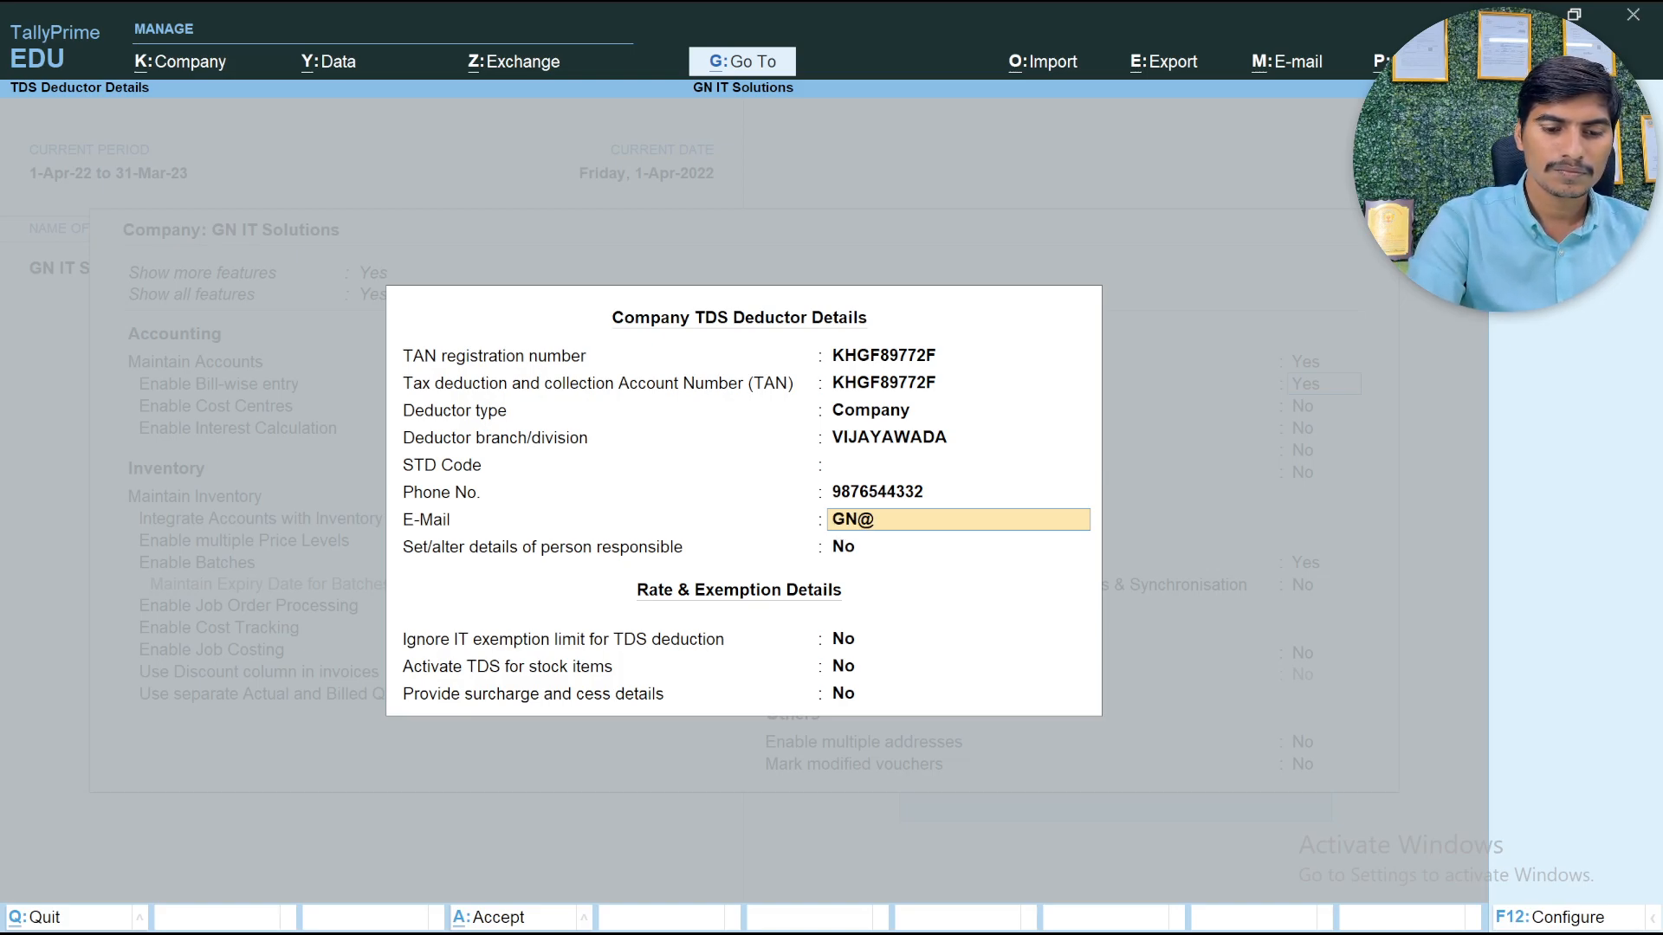
key(Return)
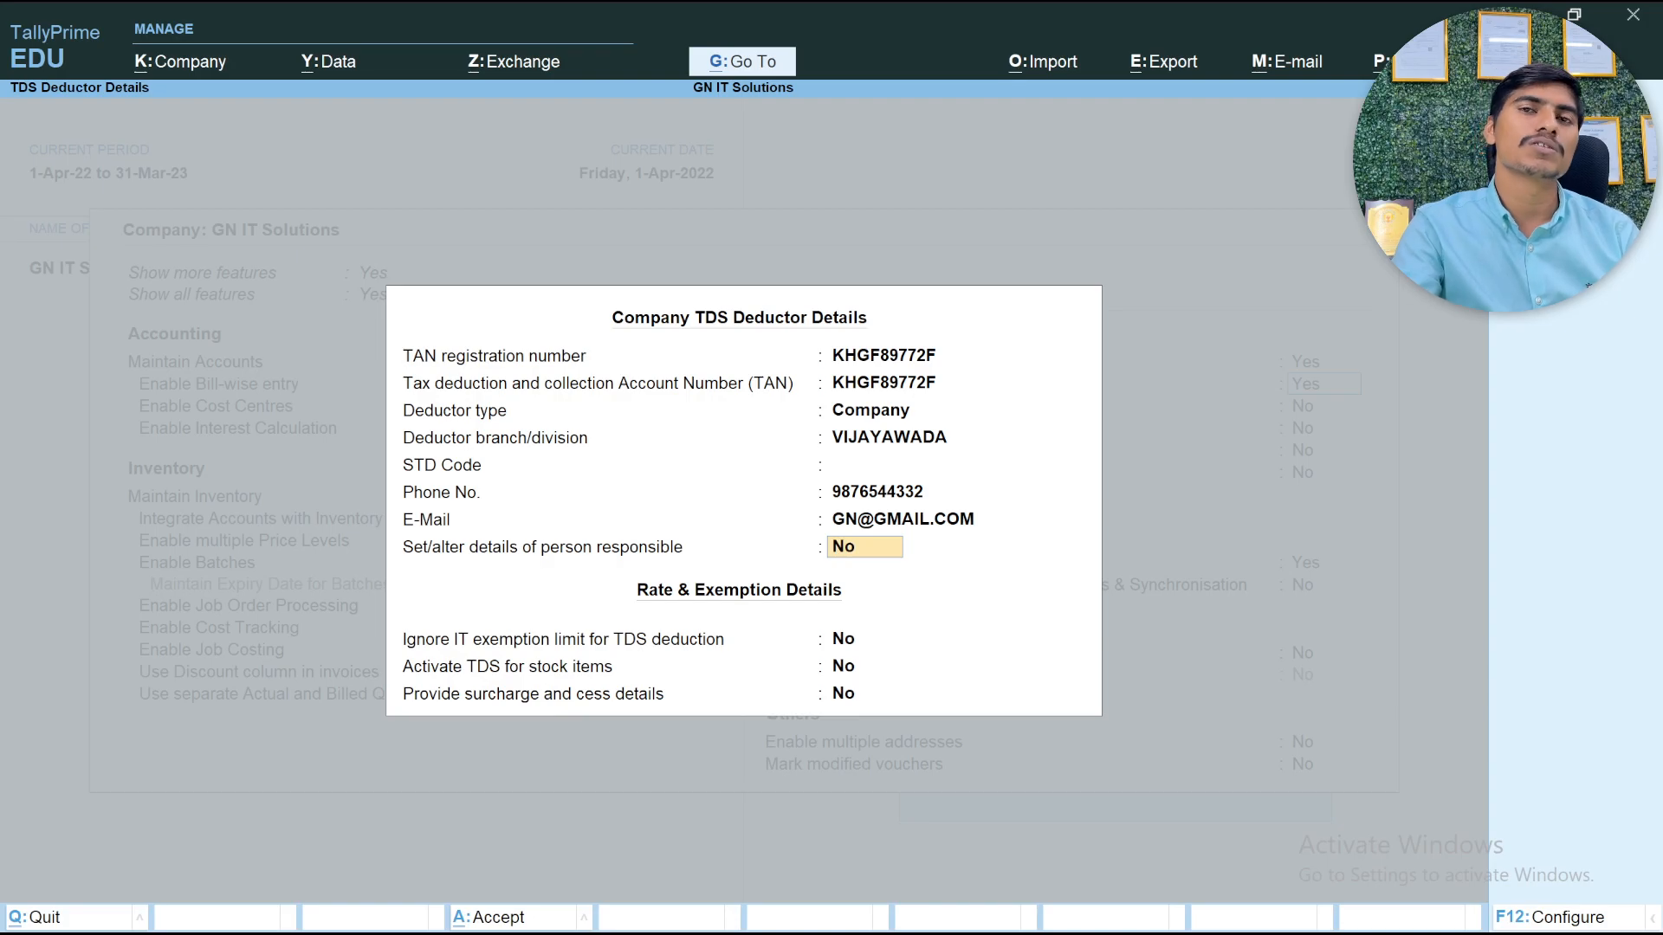
Enable setting the details of the person responsible and enter that person's name and parent's name
text(Y)
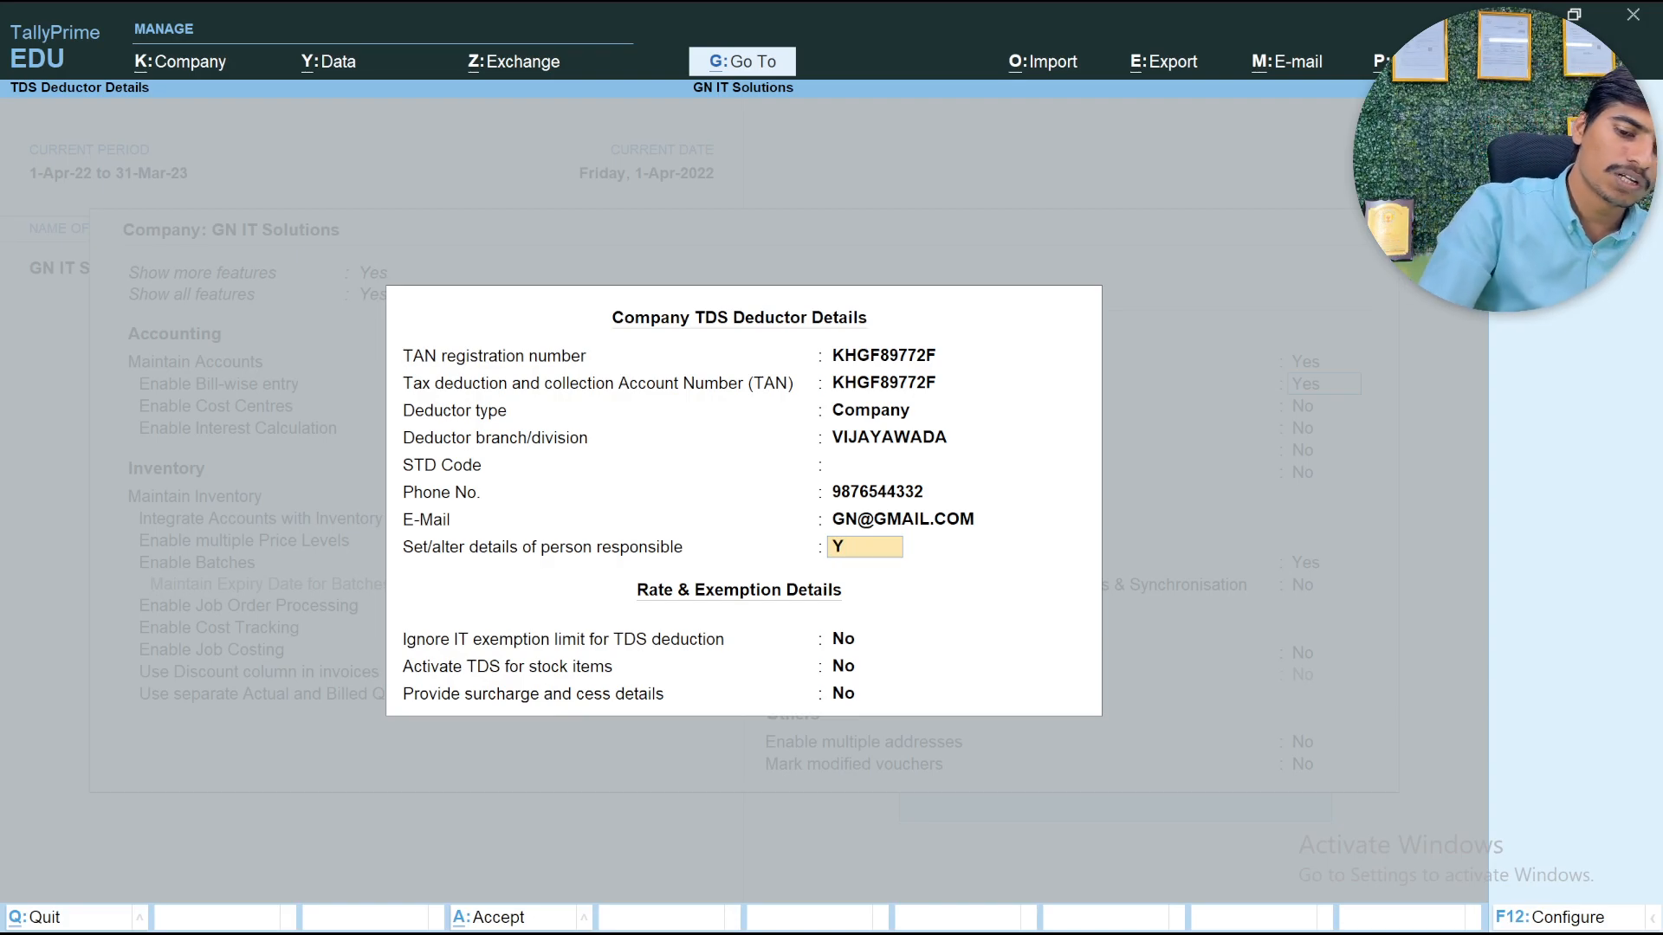
key(Return)
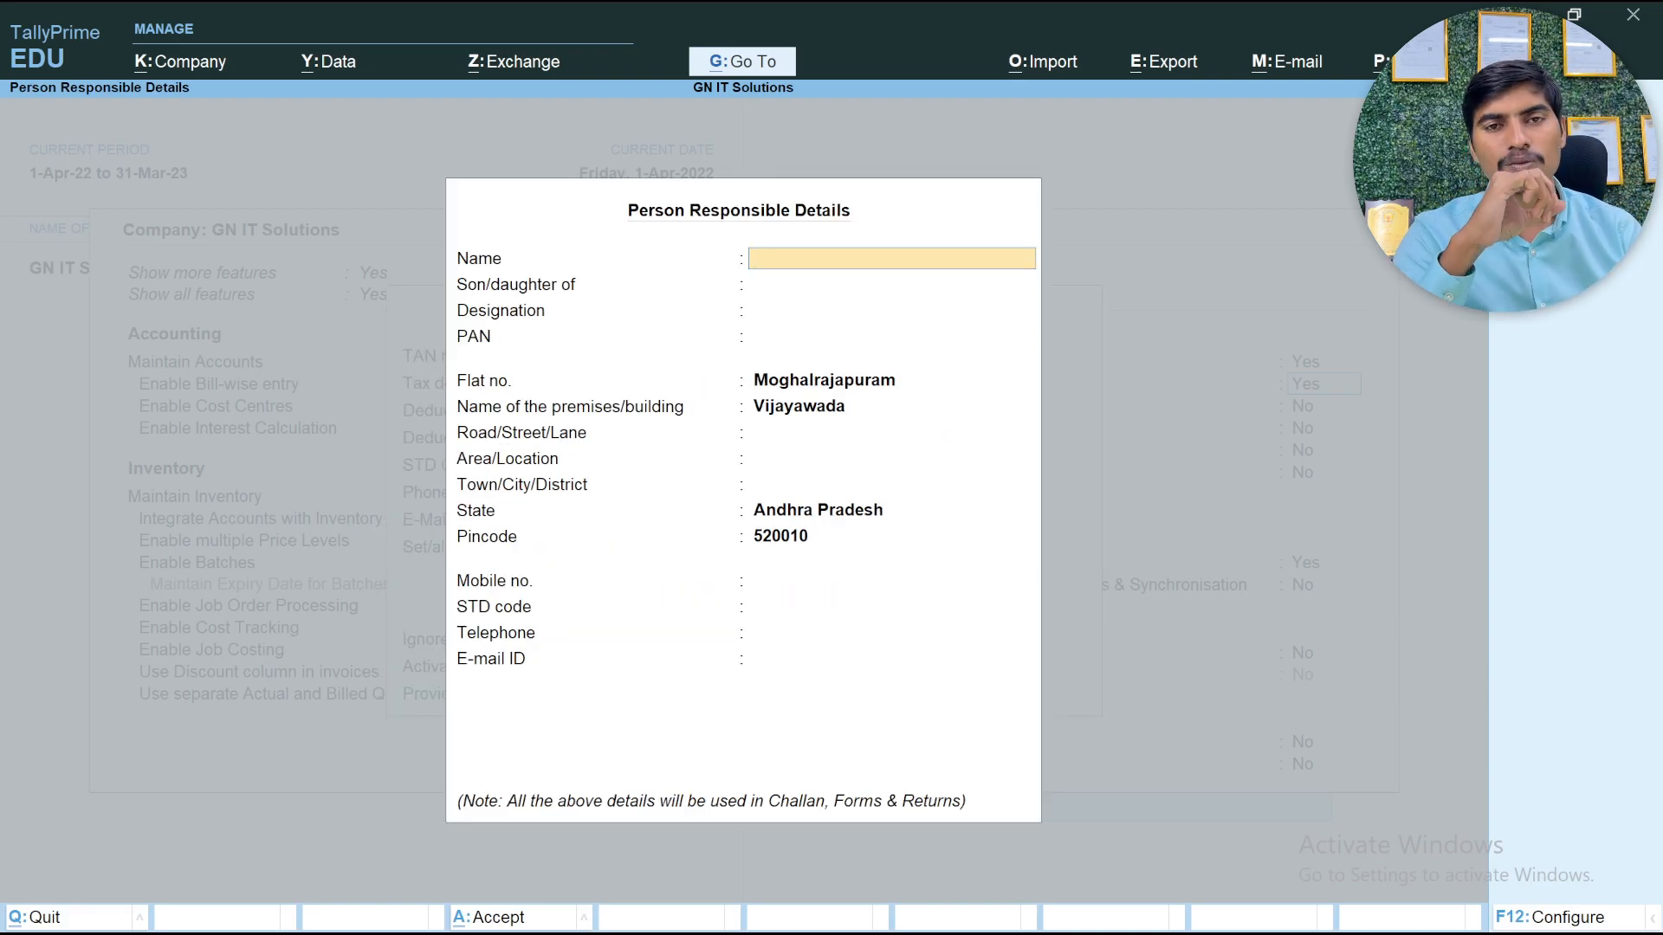
text(G)
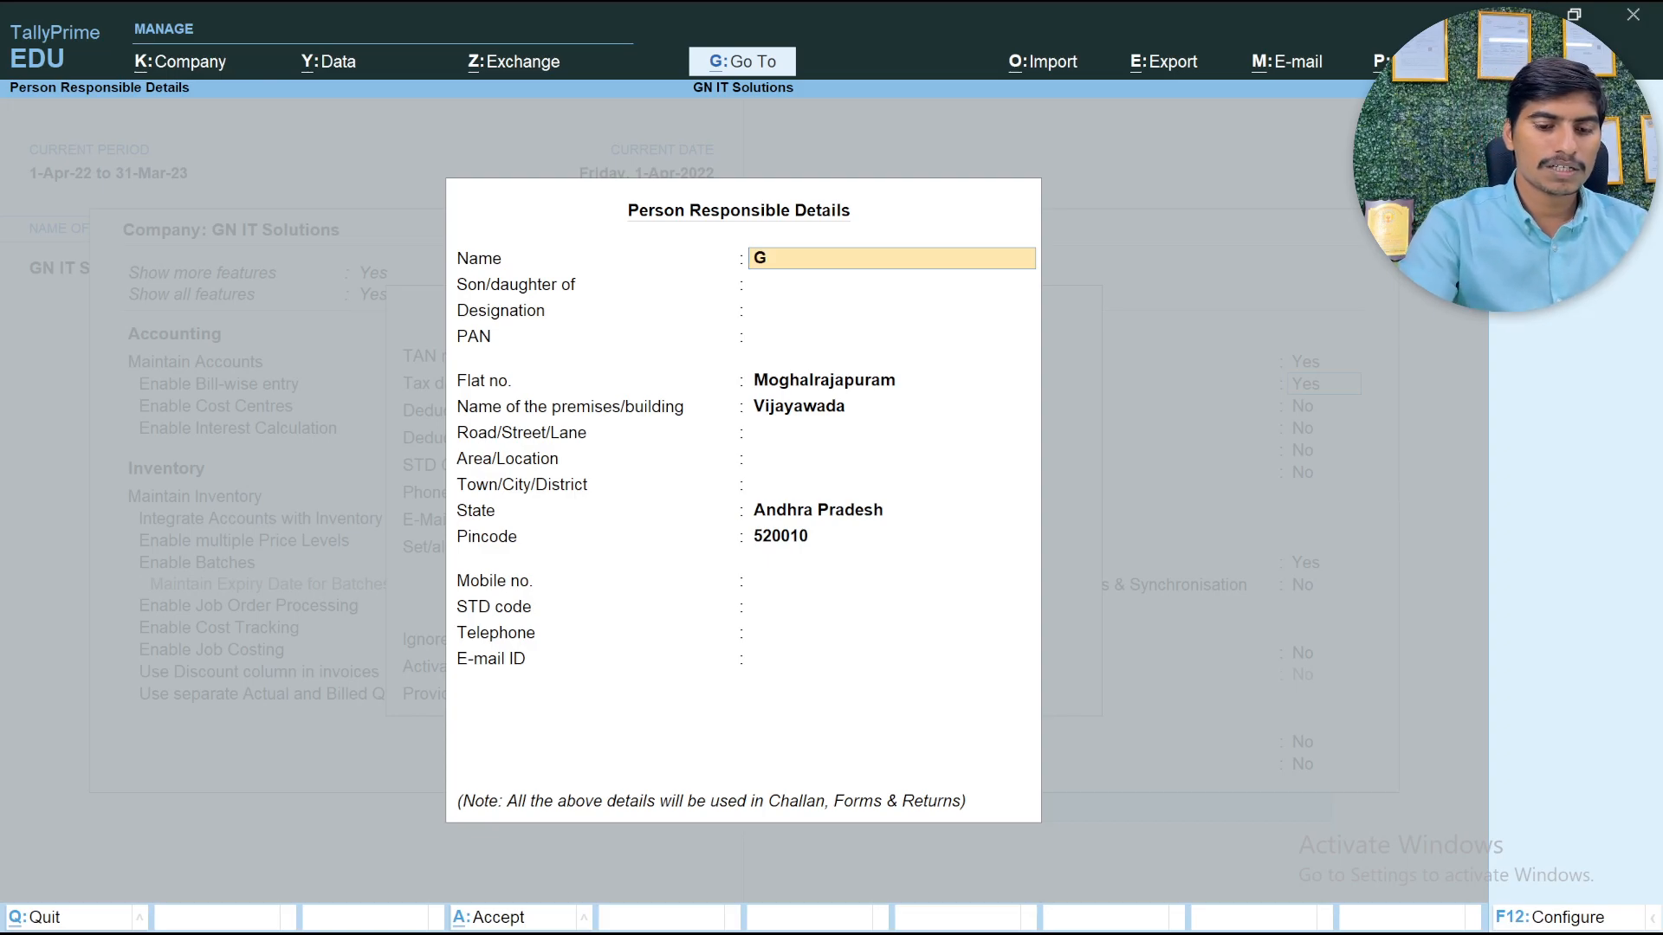
text(OPI)
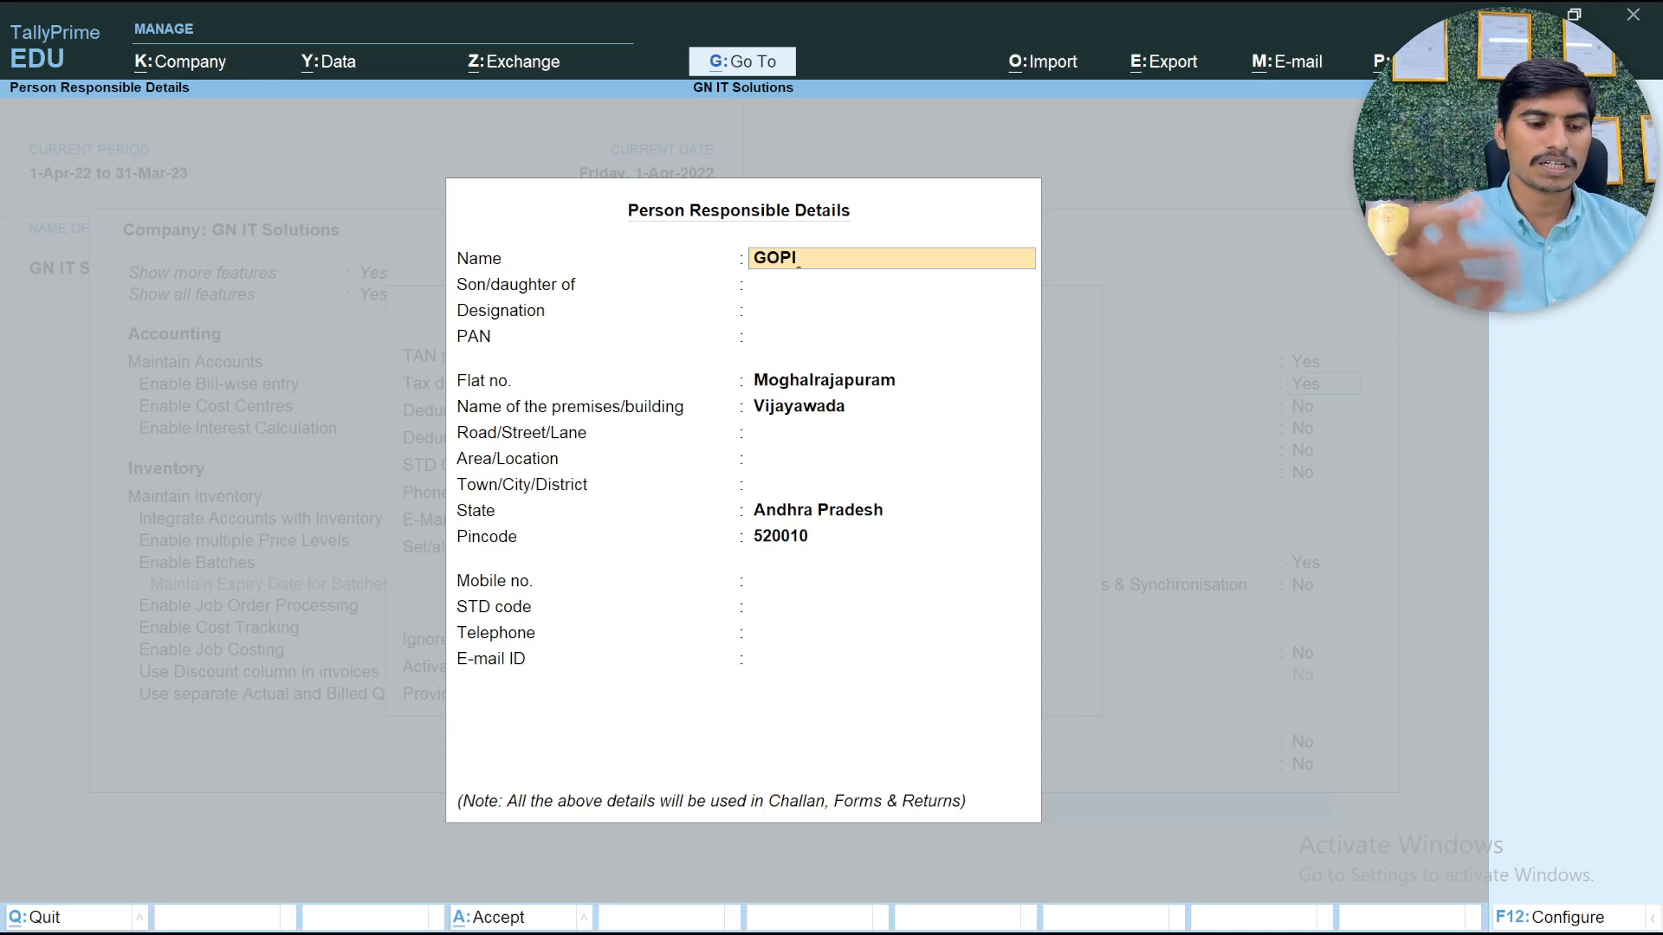
key(BackSpace)
key(BackSpace)
key(BackSpace)
text(op)
key(Return)
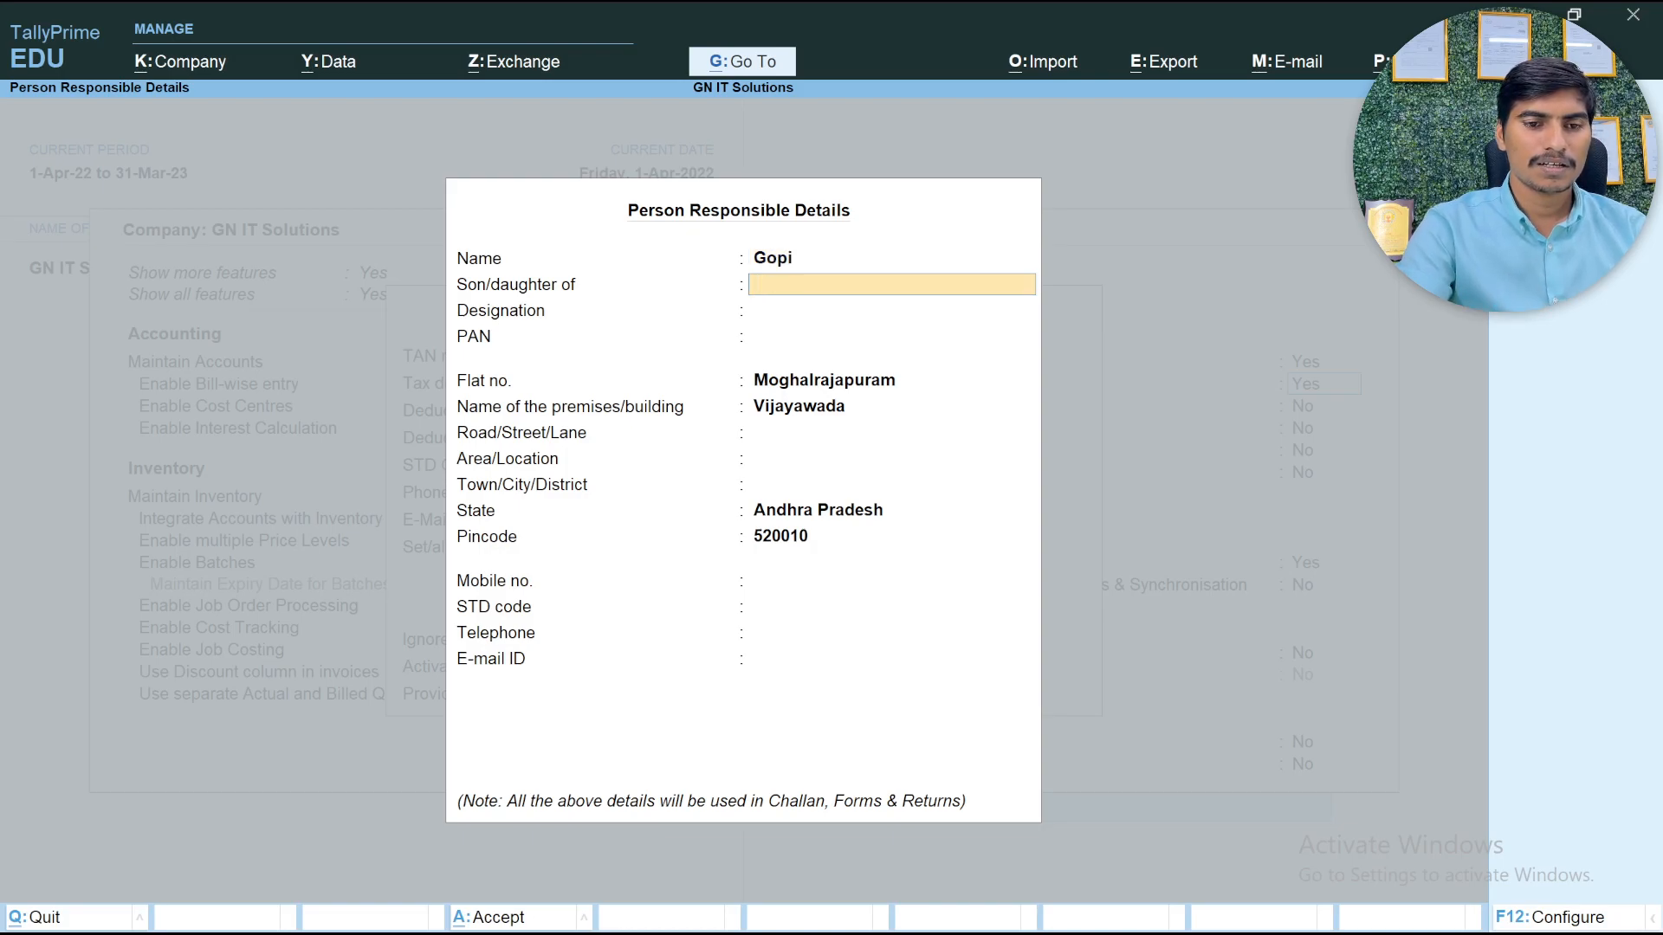
text(Sreenu)
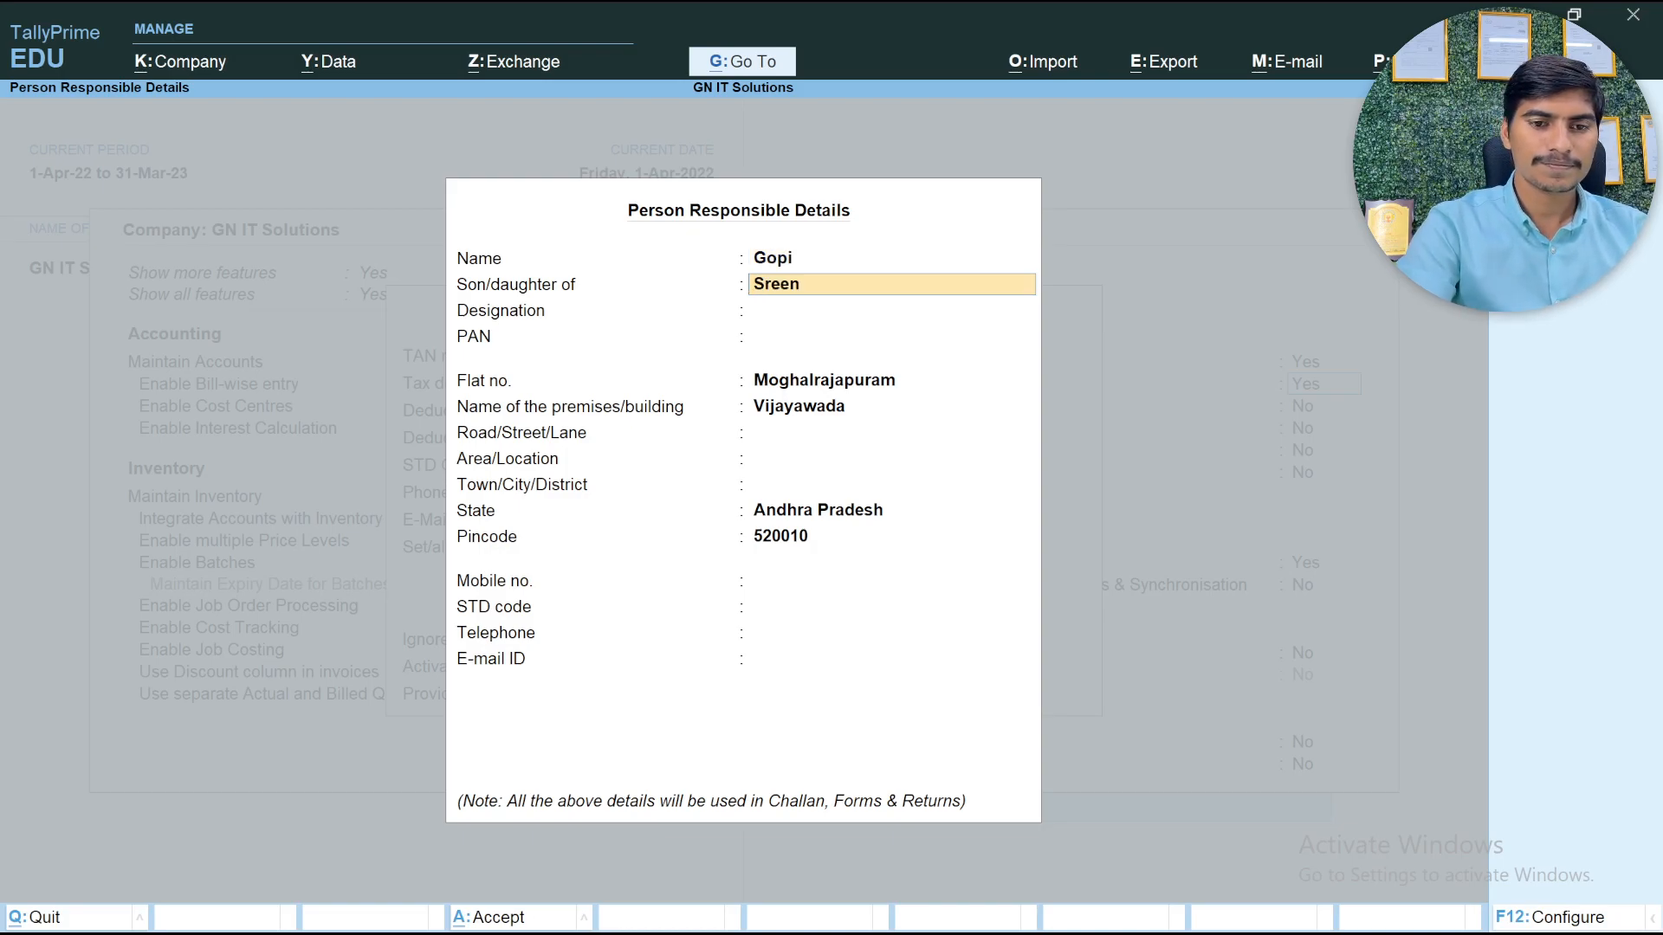
key(Return)
Enter Managing Director as the responsible person's designation
text(Managin)
key(BackSpace)
key(BackSpace)
key(BackSpace)
text(ging)
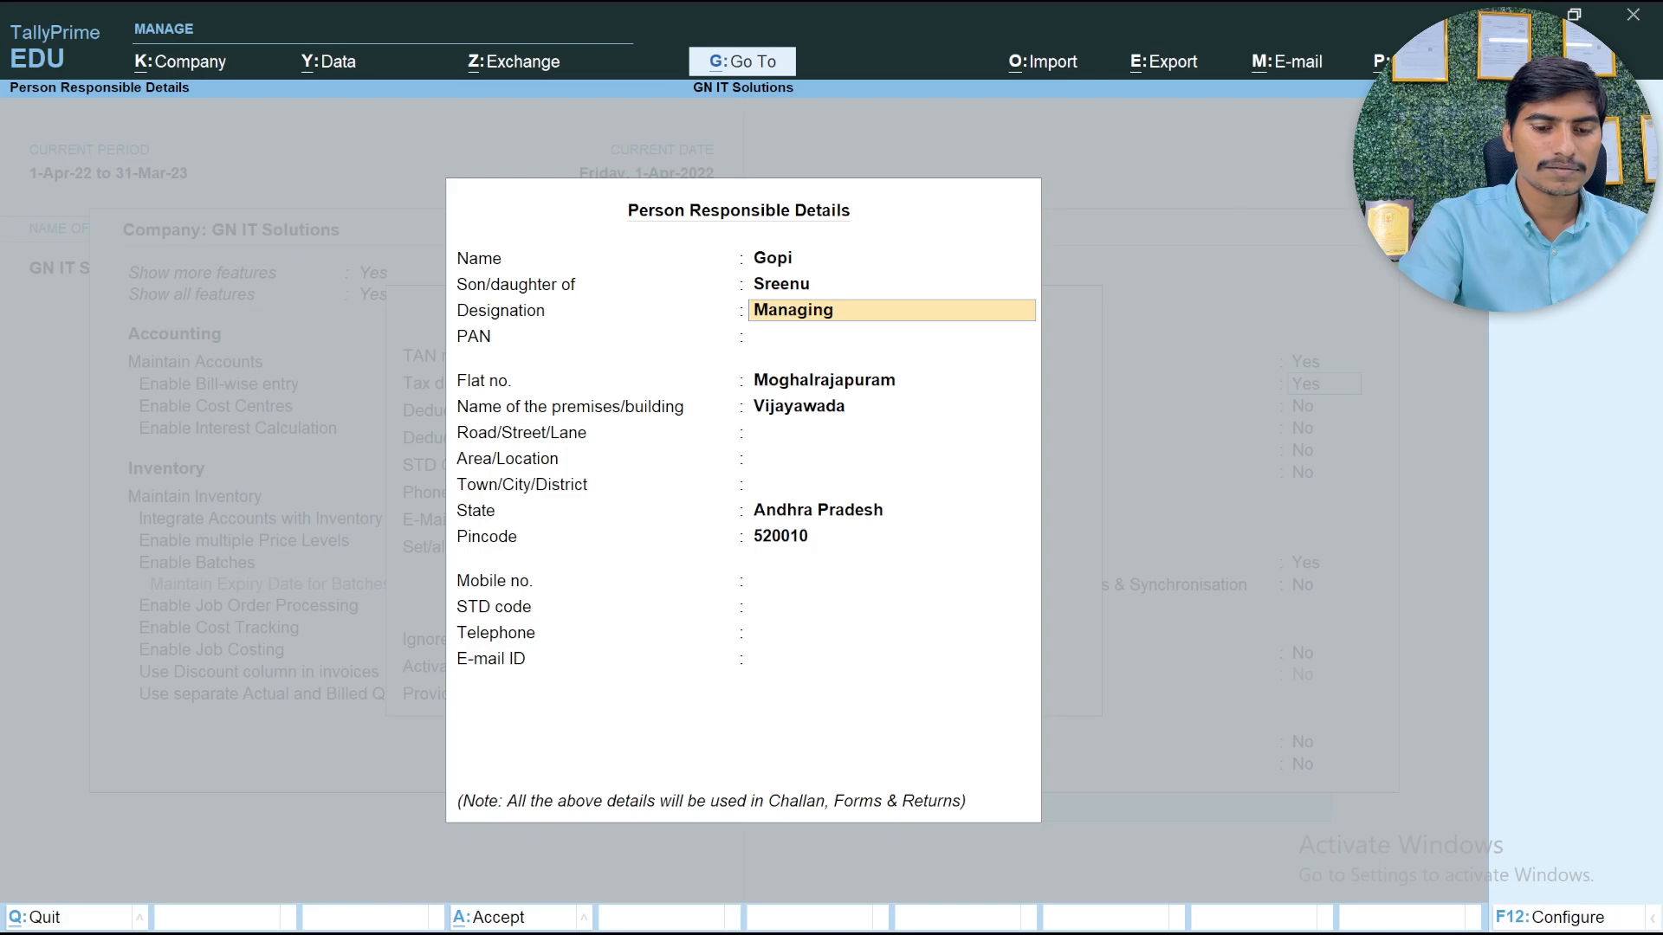
text( Director)
key(Return)
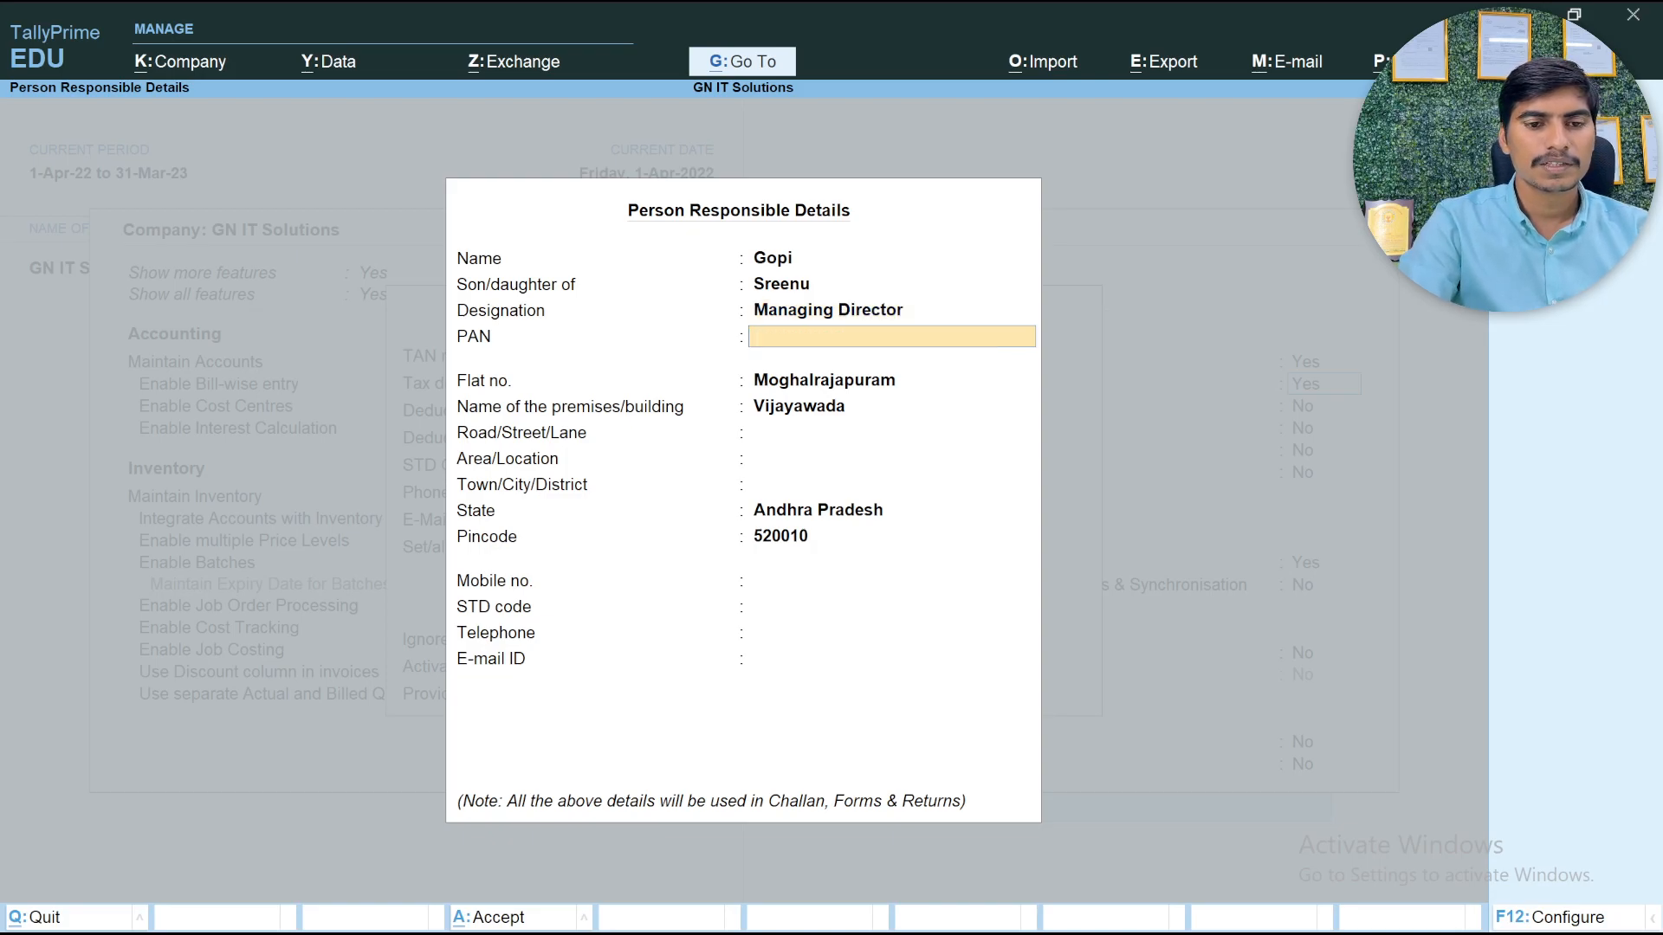
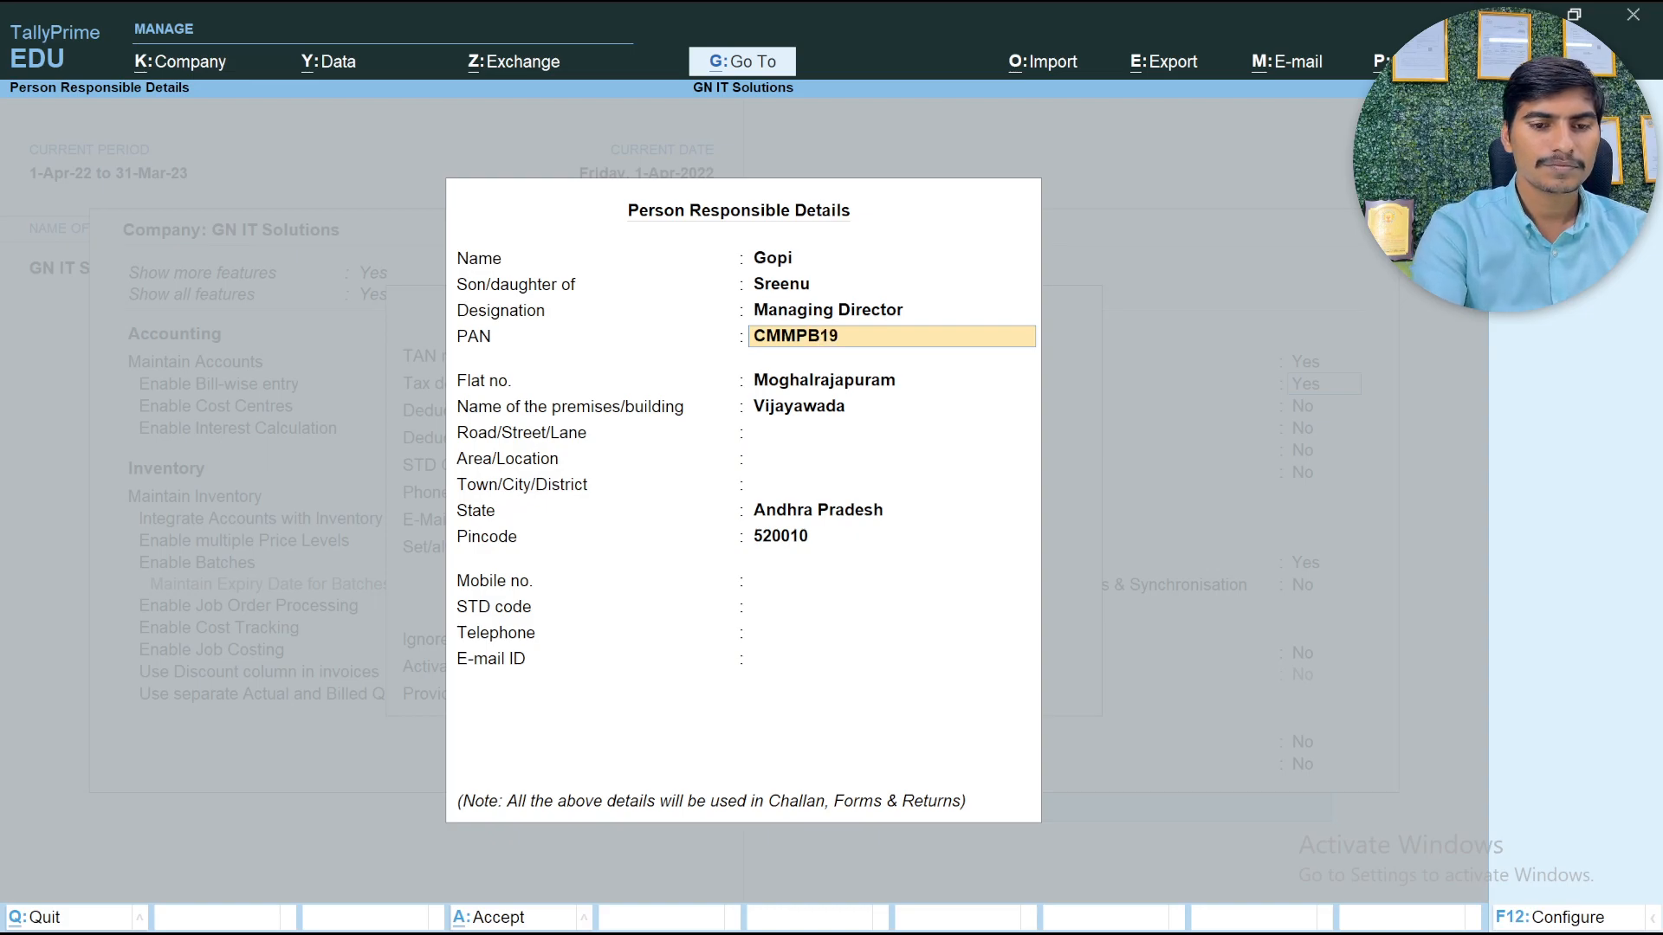
Enter the responsible person's PAN
key(Return)
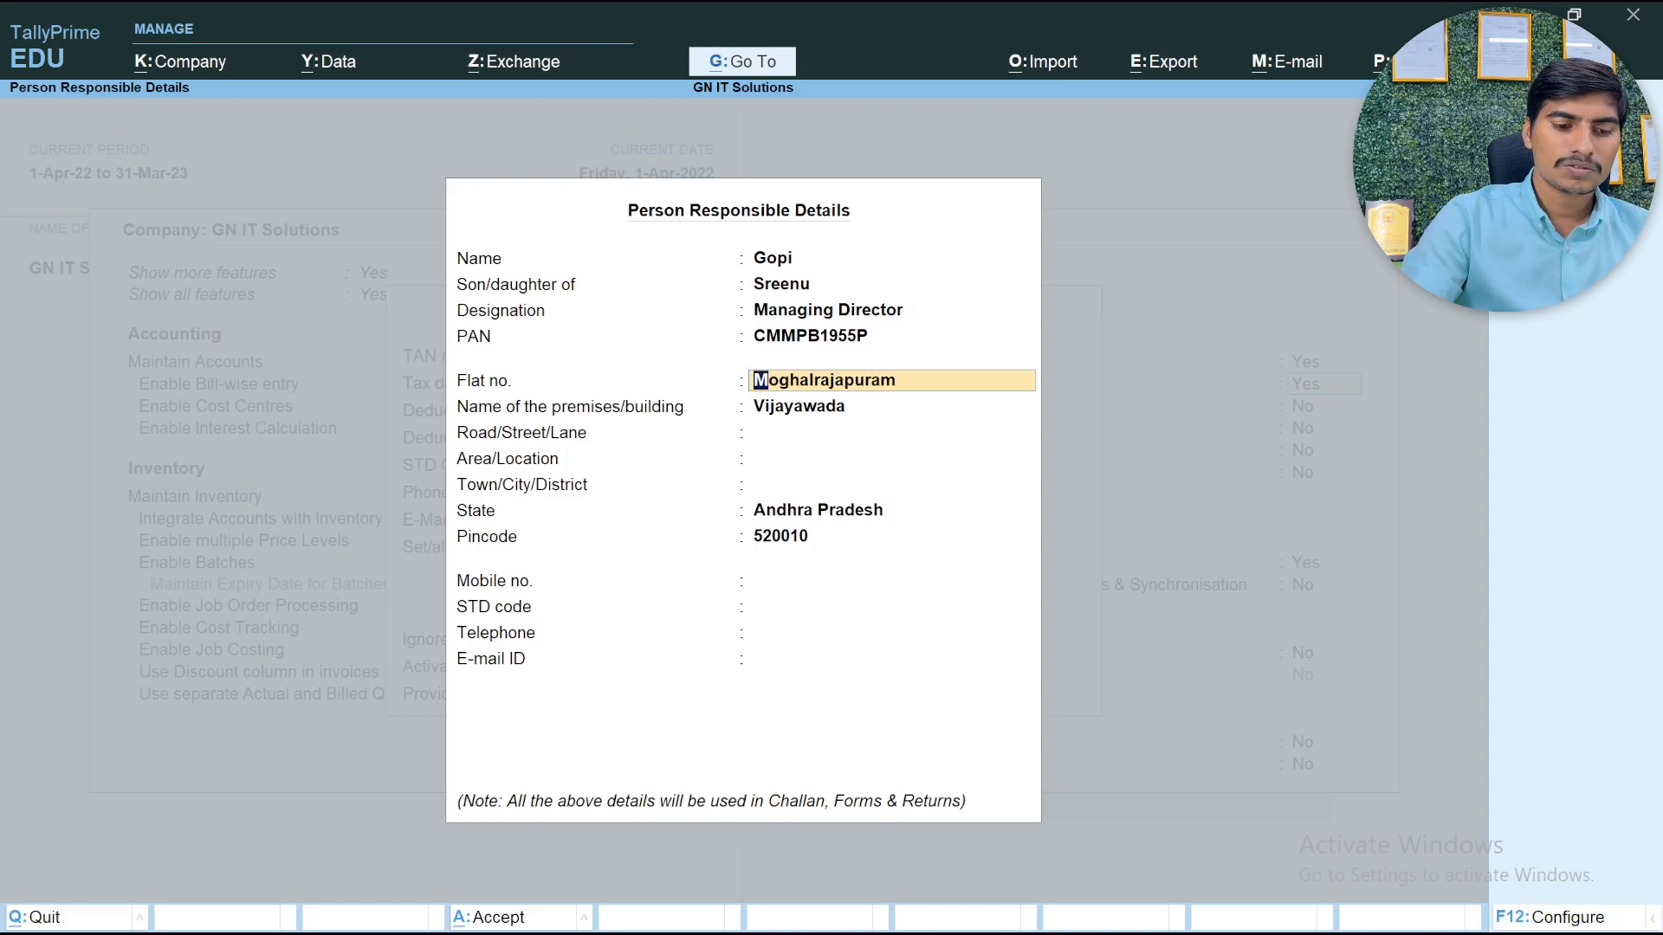
Enter the flat number, premises or building name and road or street of the responsible person's address
key(Return)
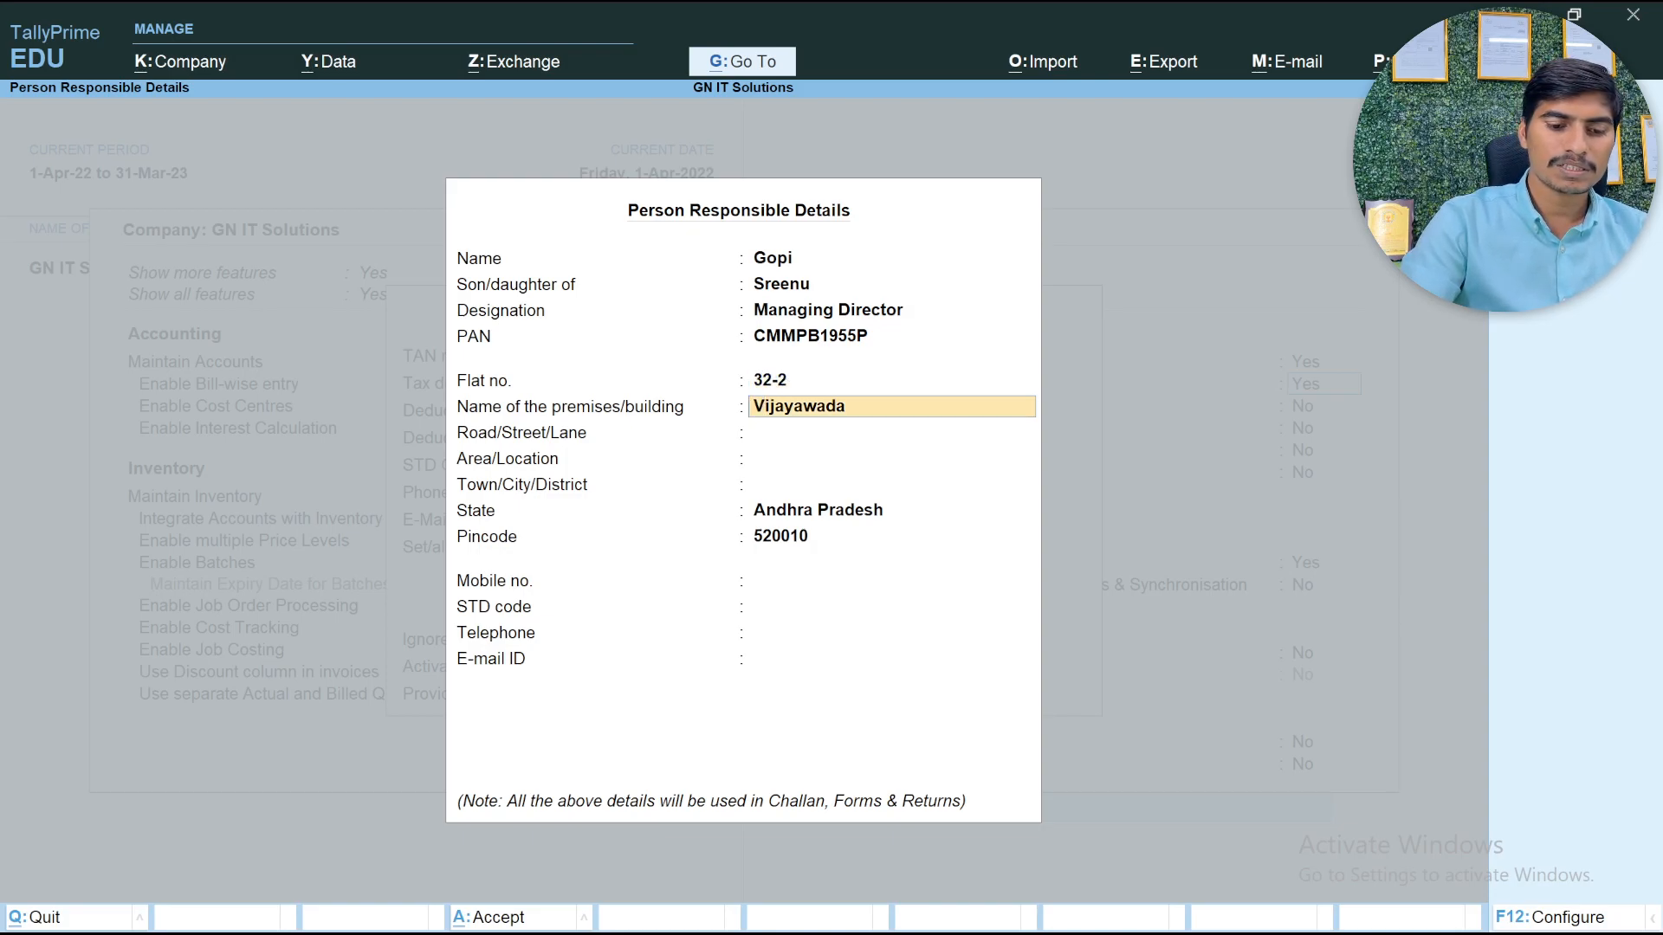
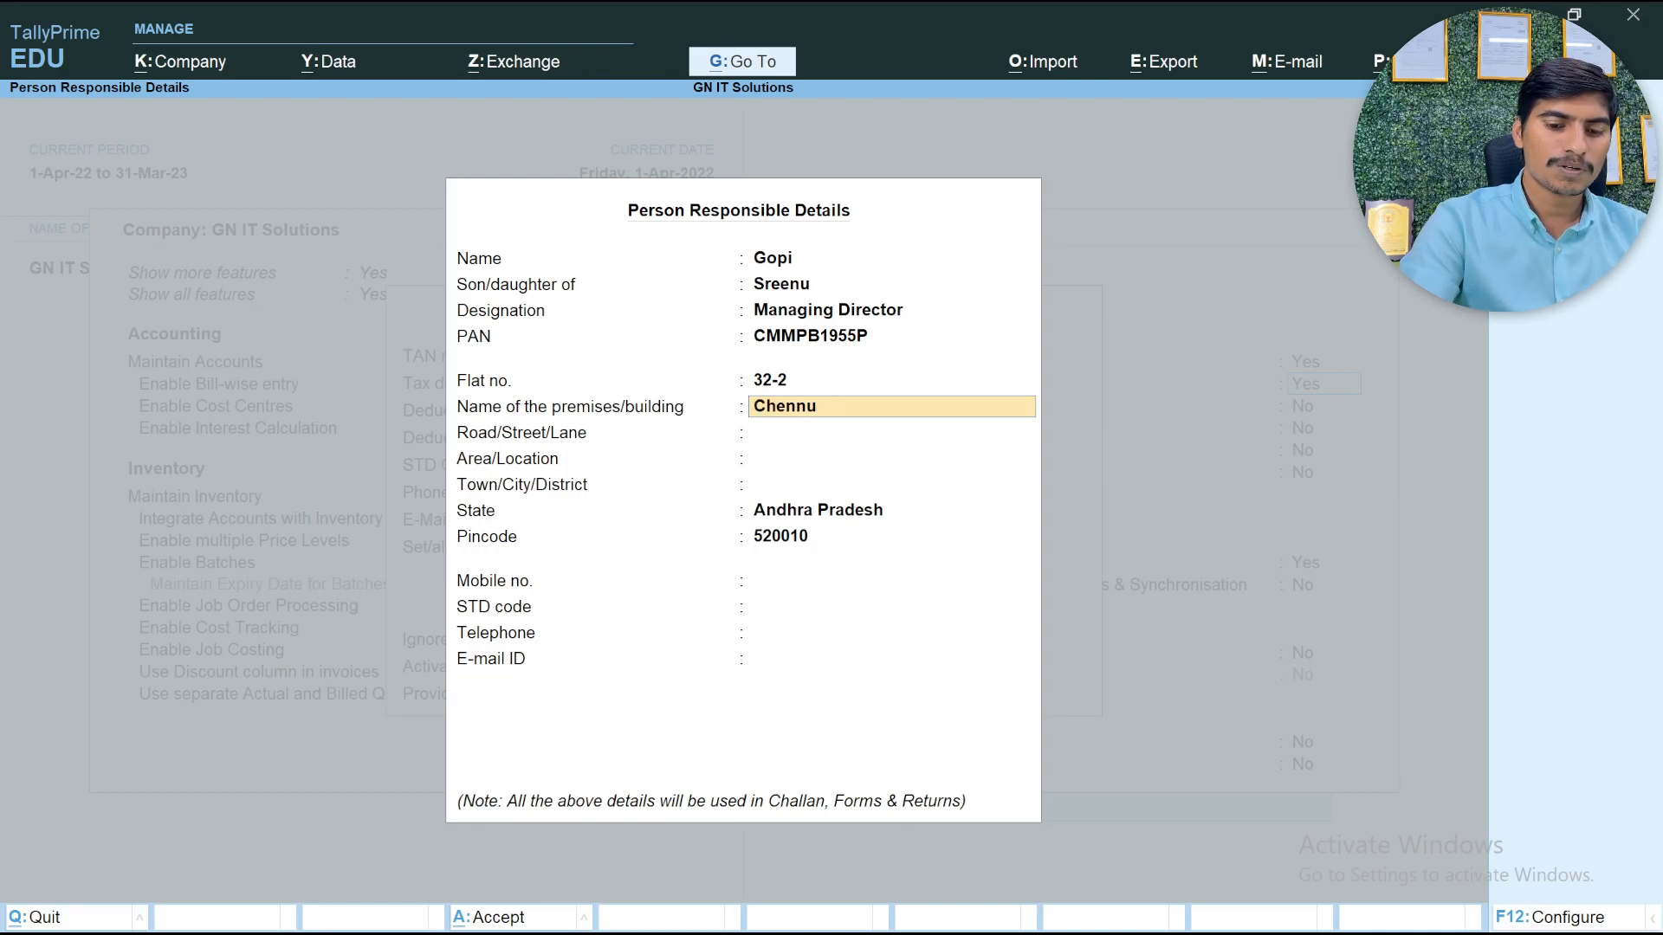
key(Return)
key(Return)
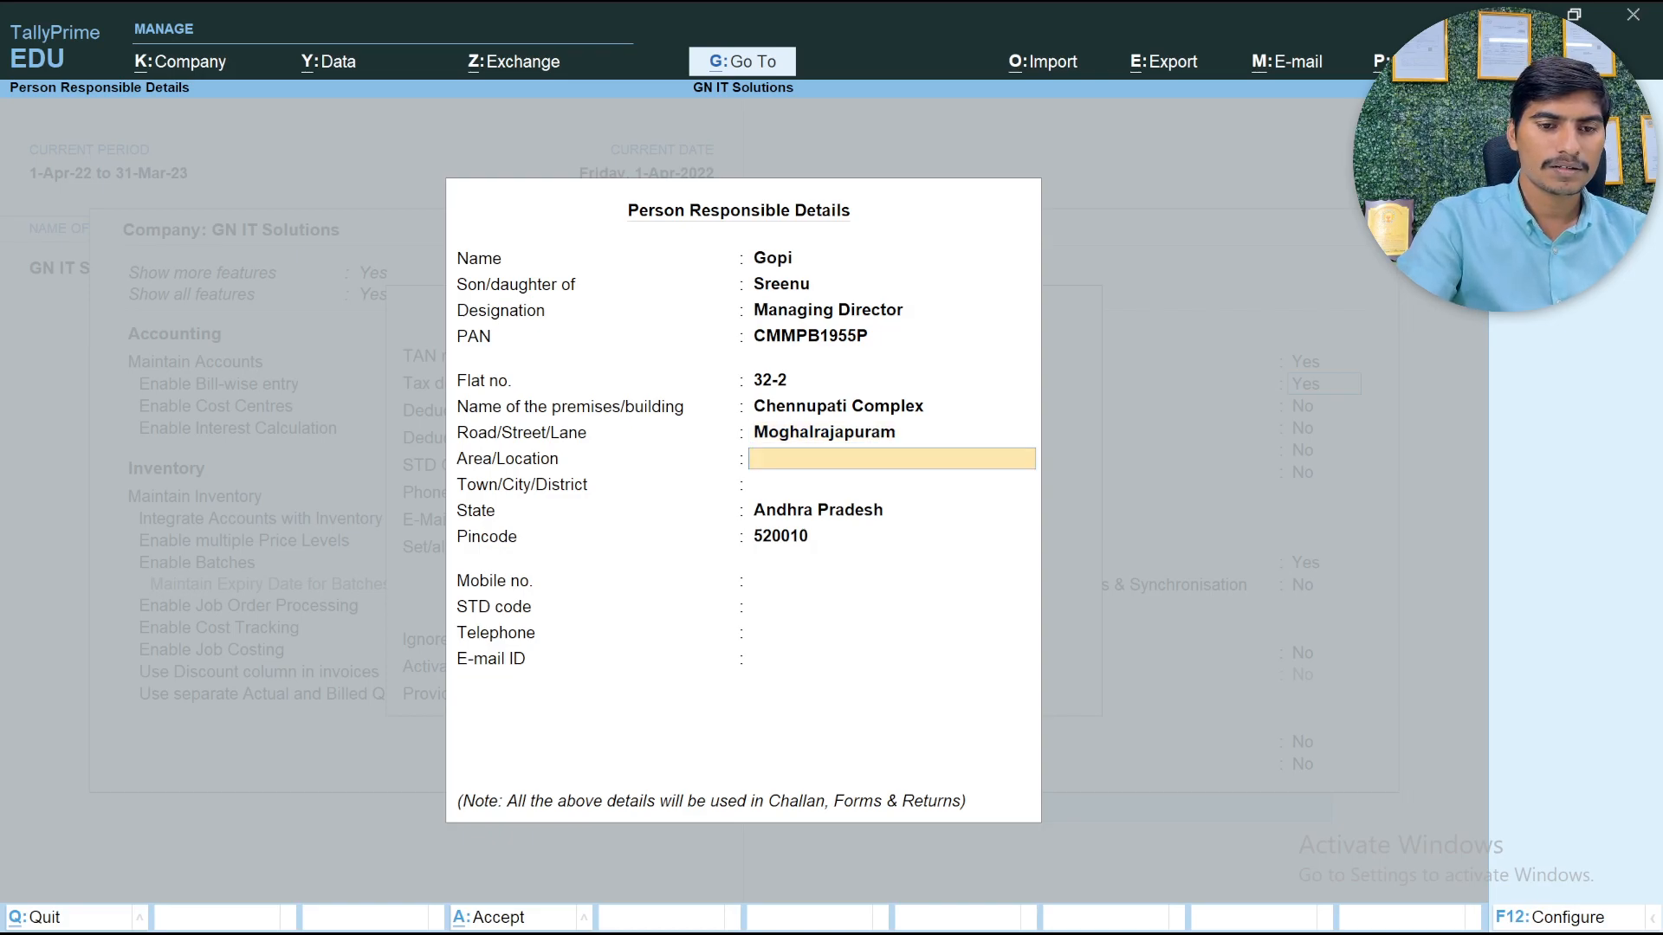
Leave the area/location blank, enter the responsible person's town or city, and keep the prefilled state and pincode
key(Return)
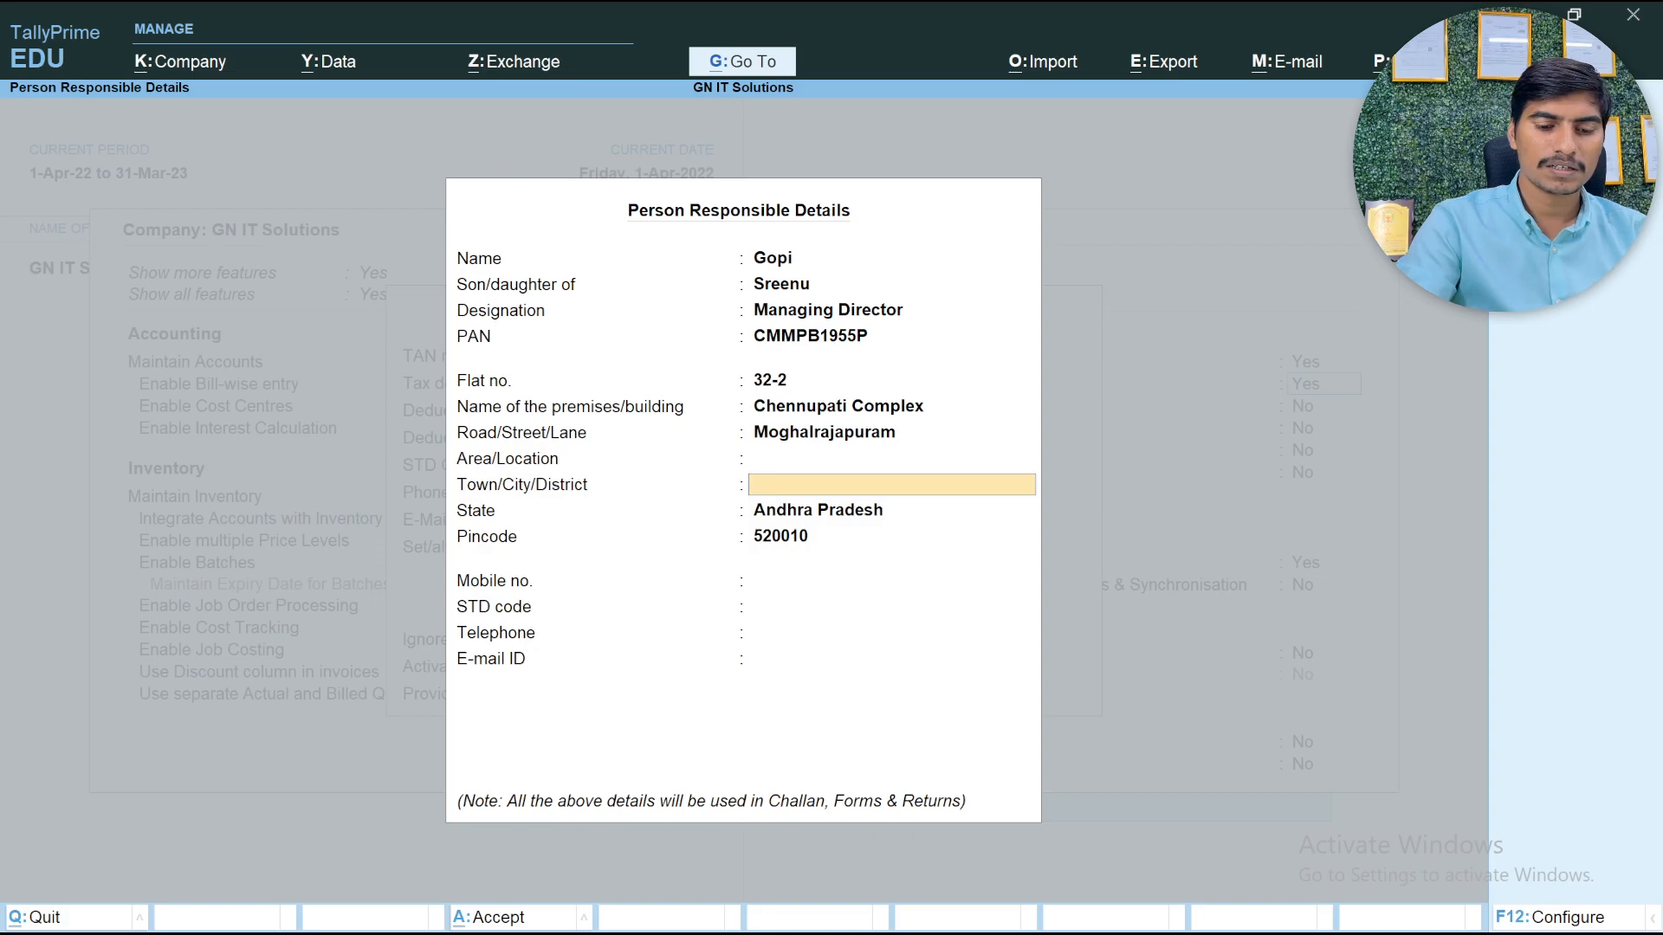
text(Vijayawada)
key(Return)
key(Return)
key(Return)
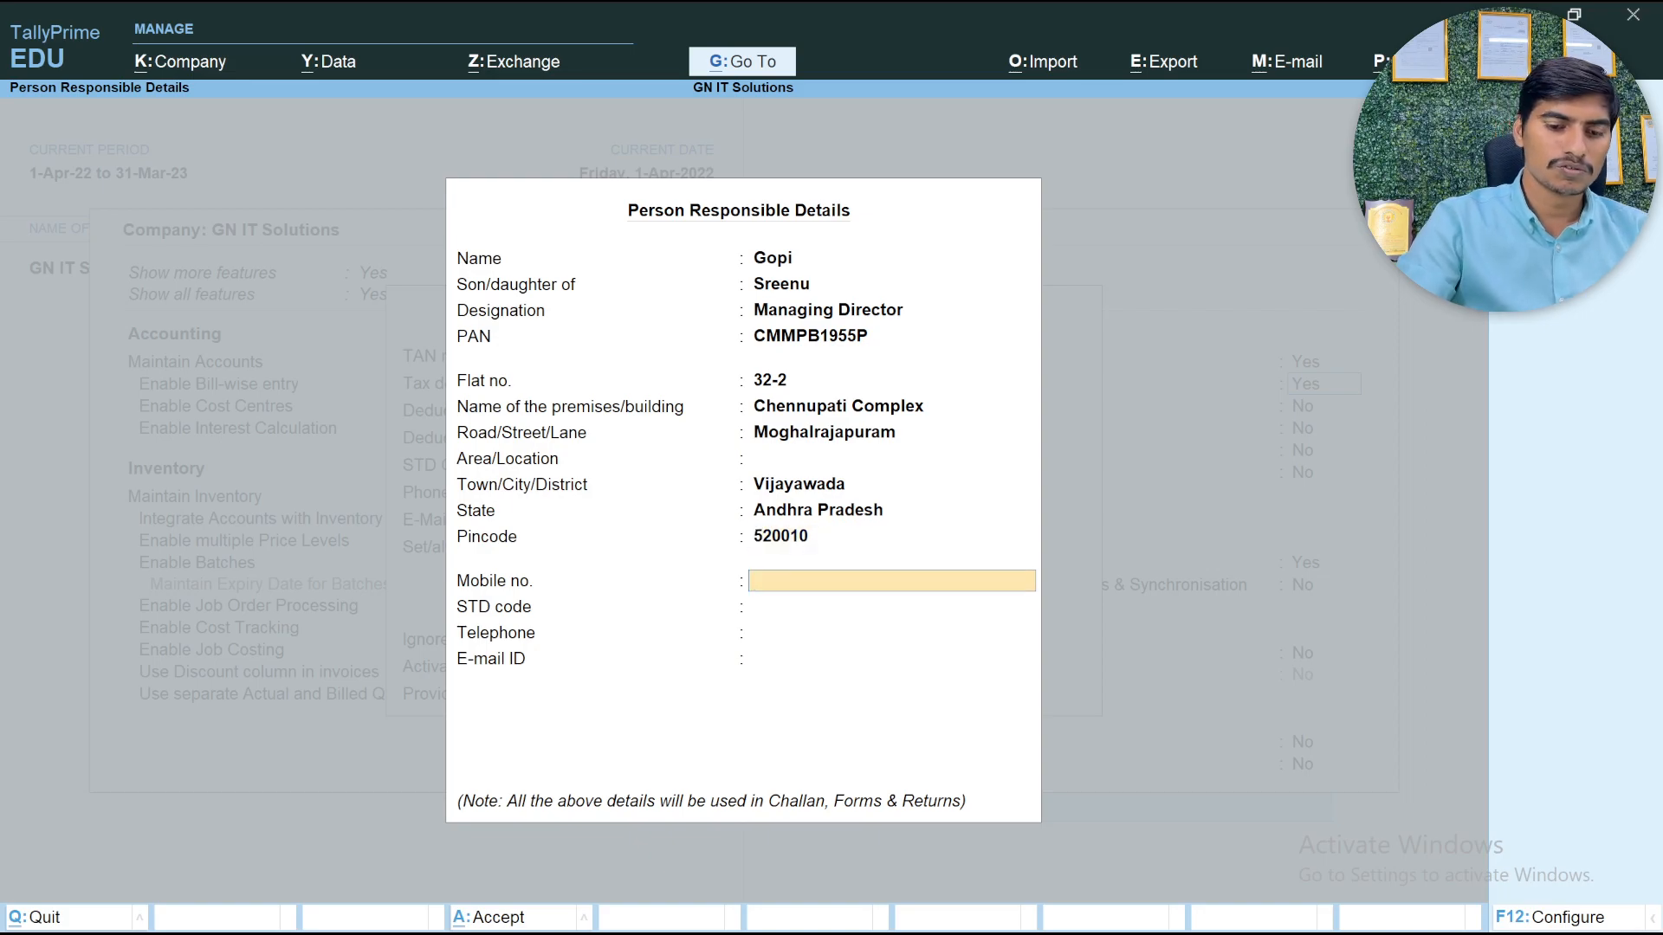
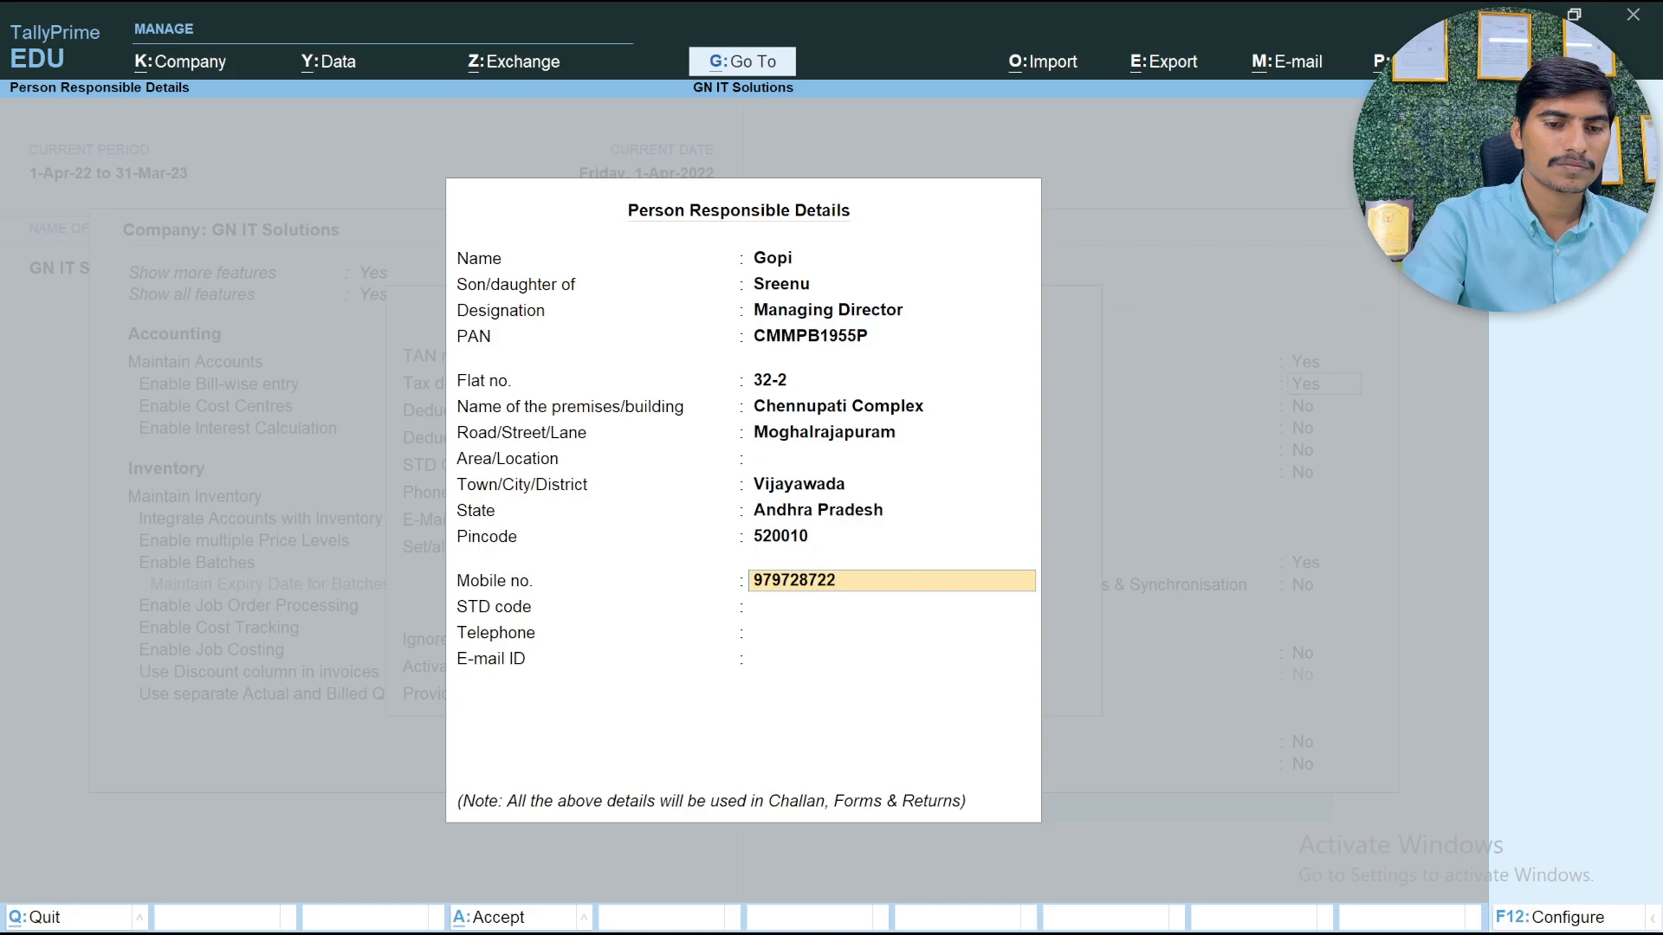
Enter the responsible person's mobile number
key(Return)
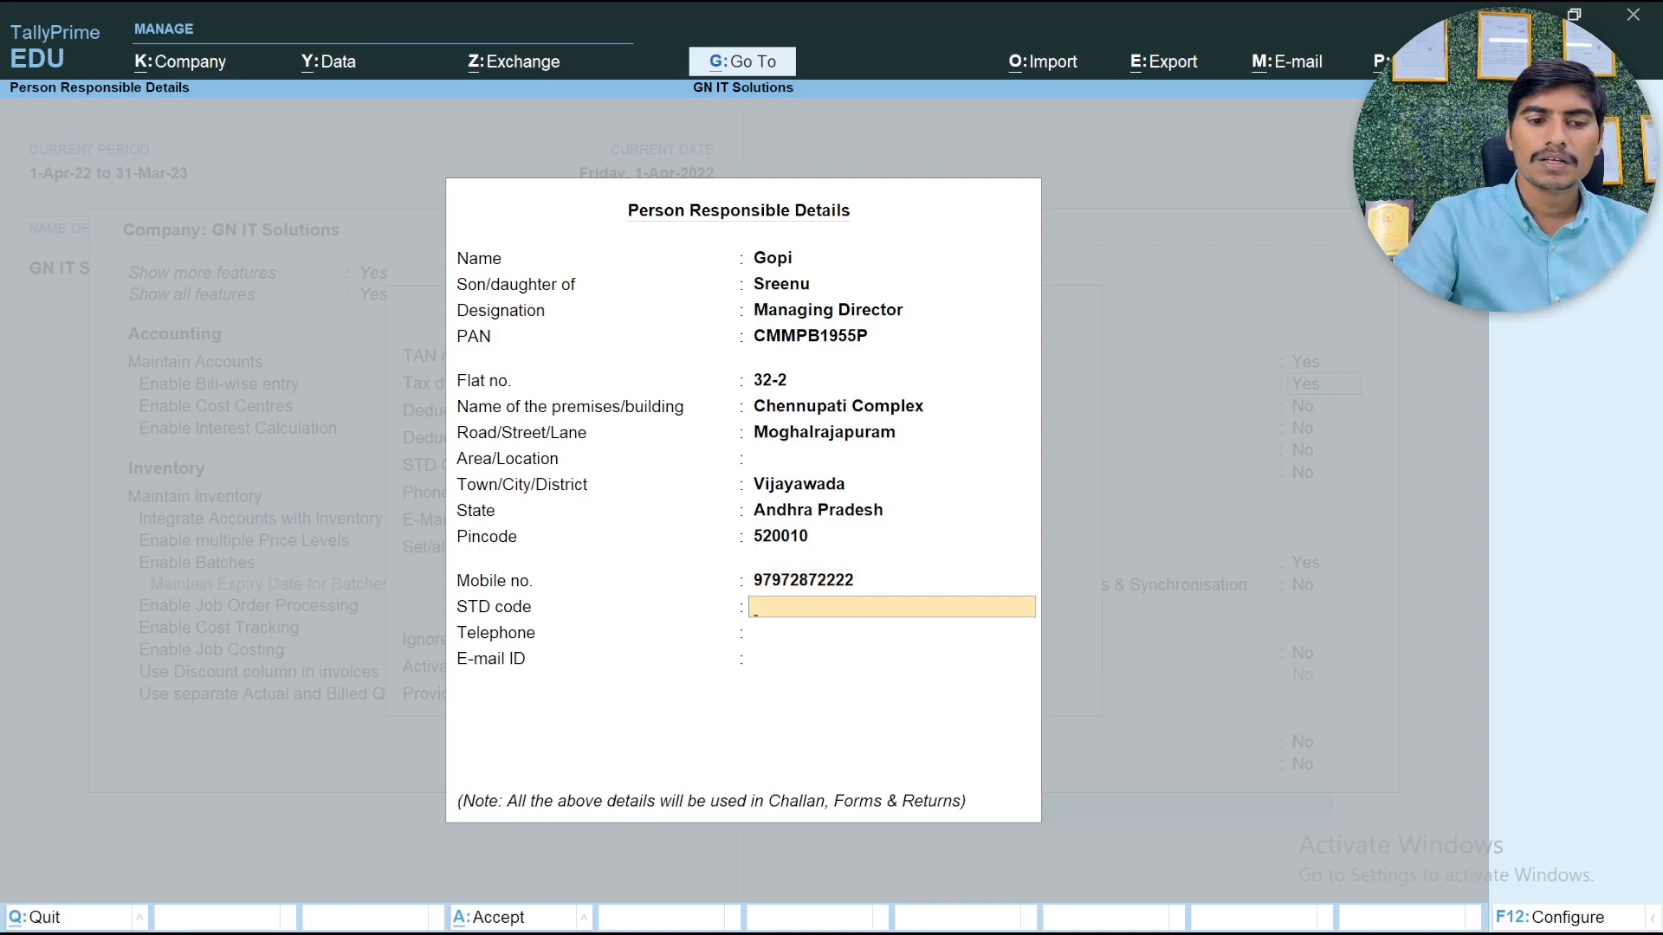
Leave the STD code and telephone blank, and enter the responsible person's e-mail ID to complete the details
key(Return)
key(Return)
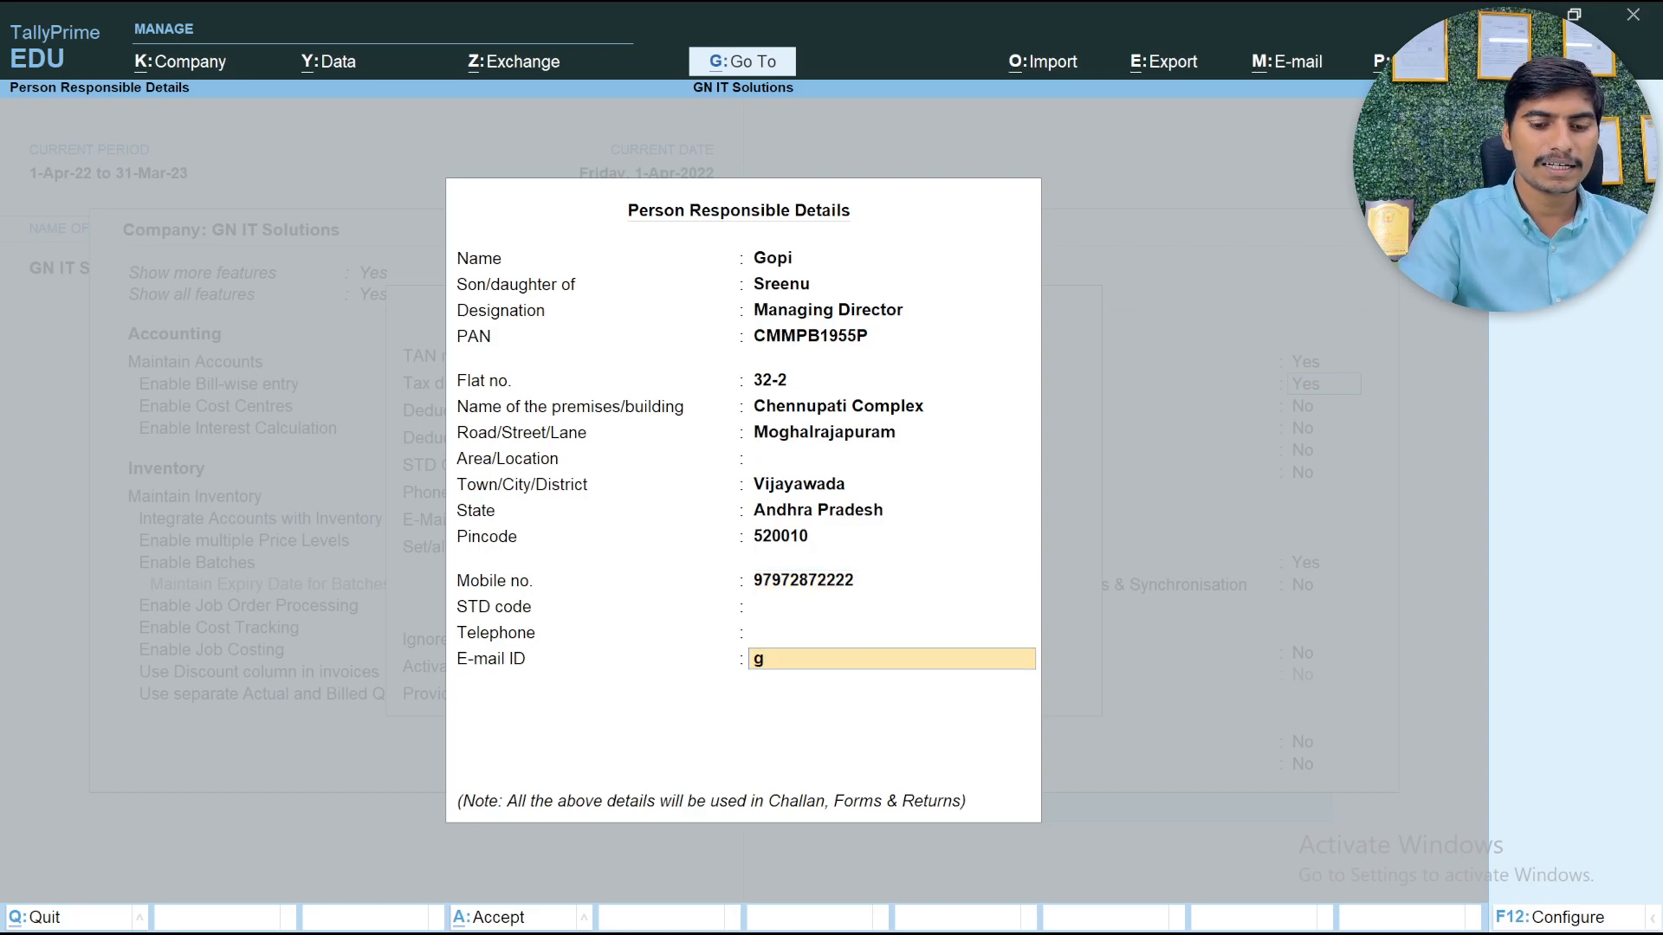
key(Return)
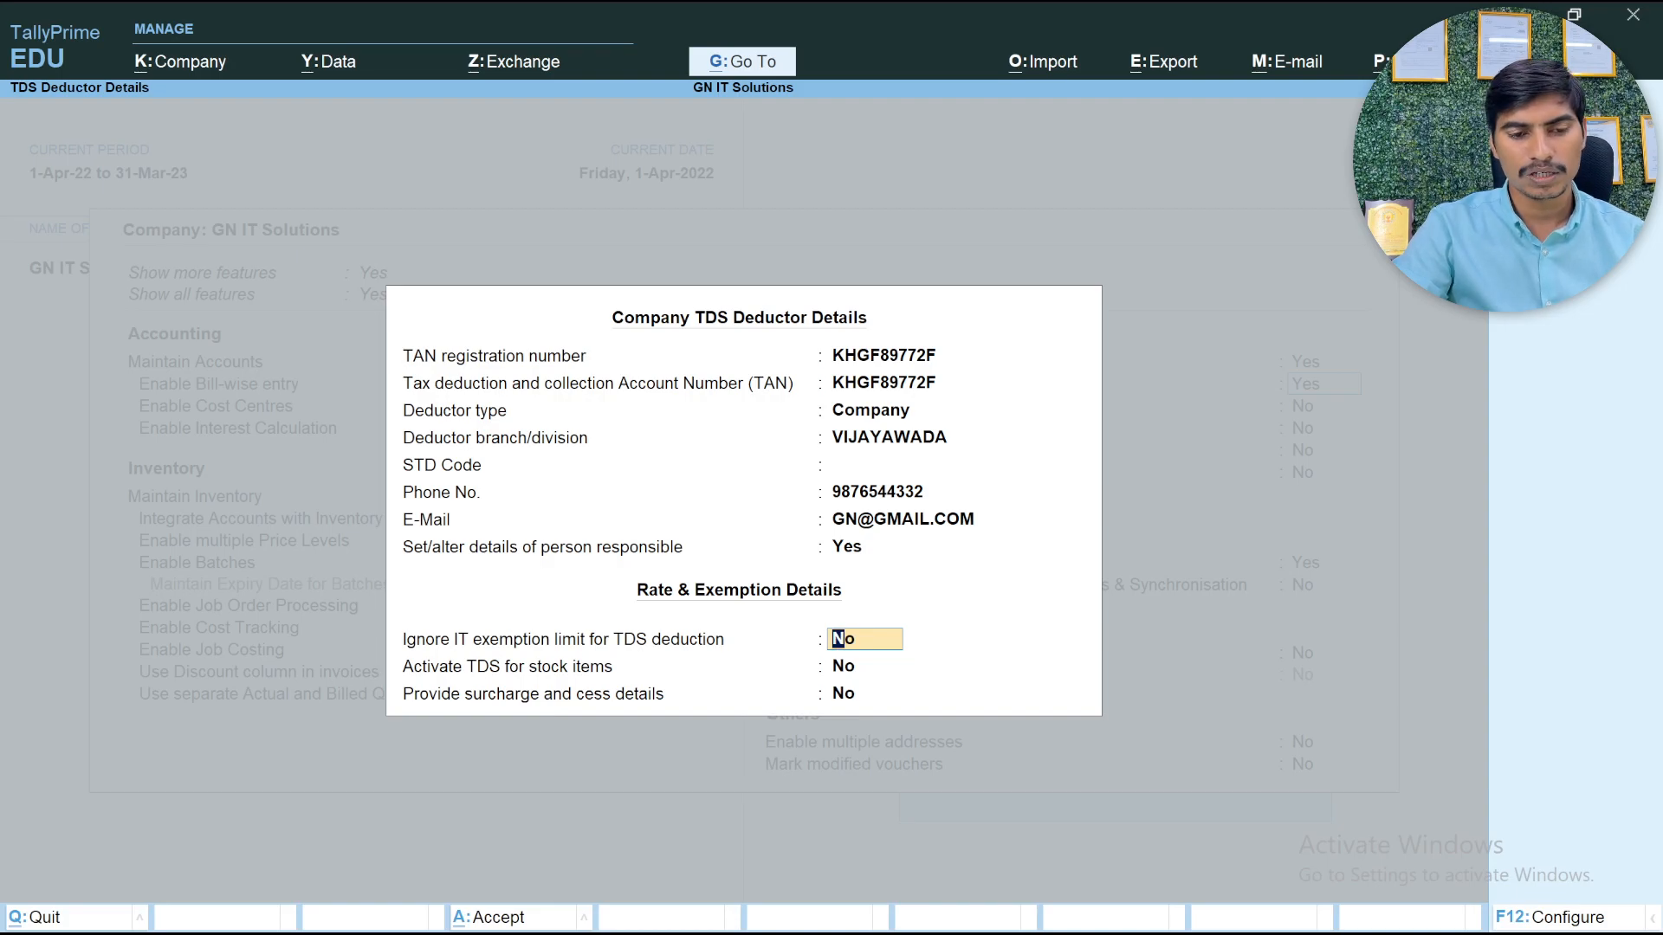
Keep the IT exemption limit, TDS for stock items, and surcharge and cess options at No, completing the deductor details
key(Return)
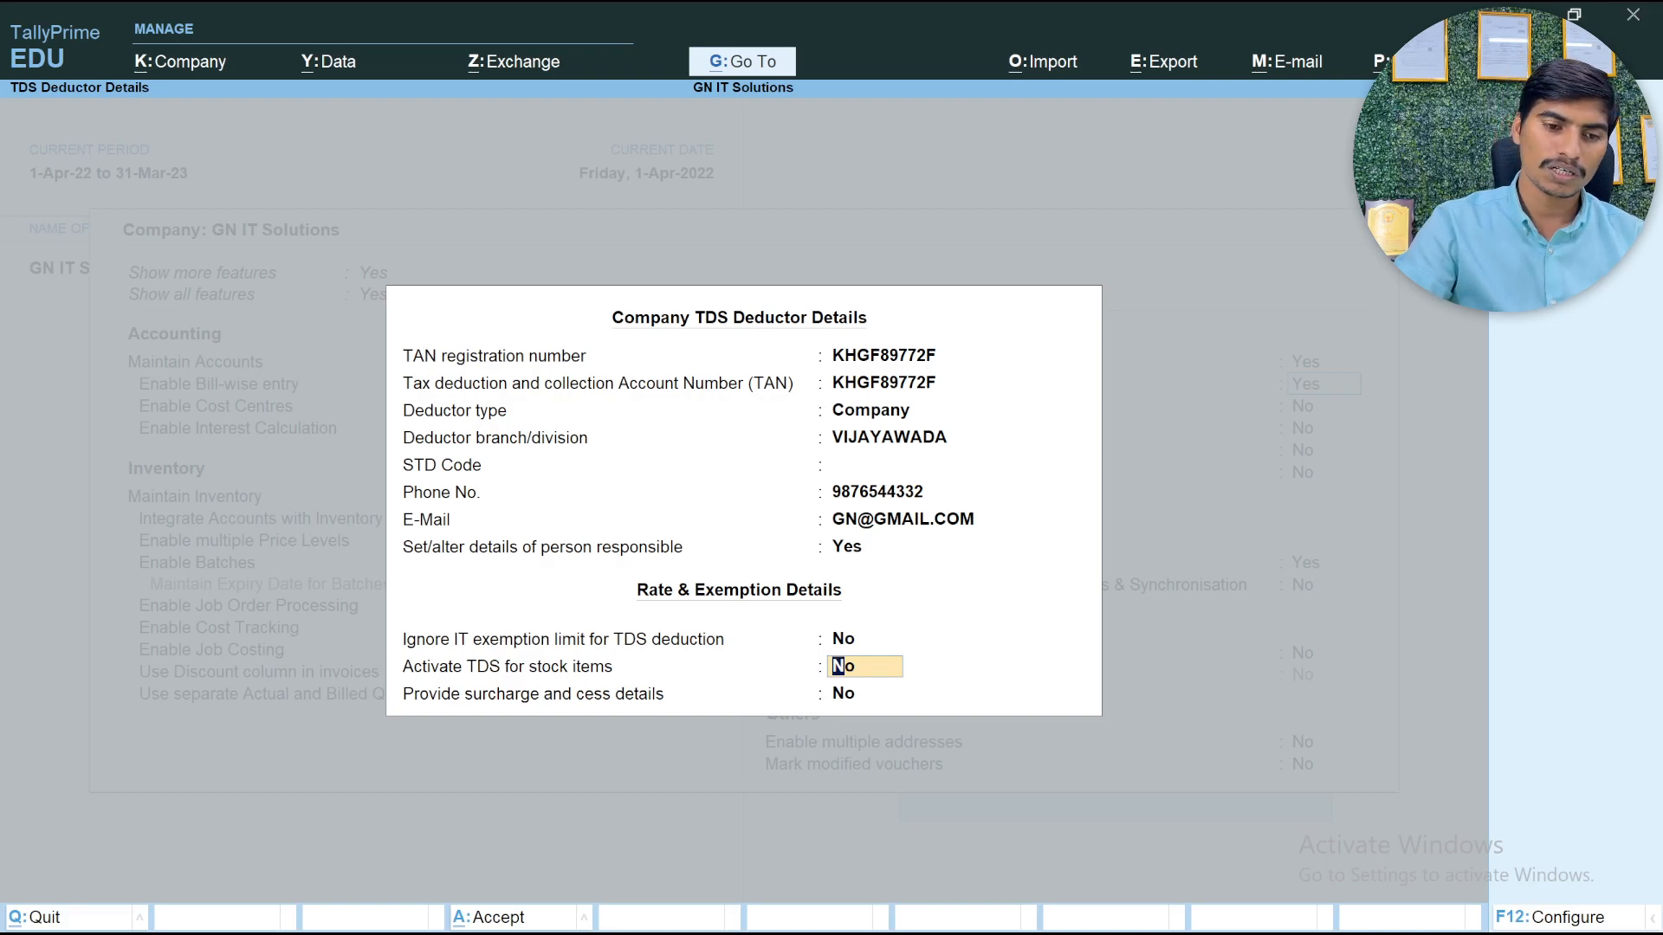
key(Return)
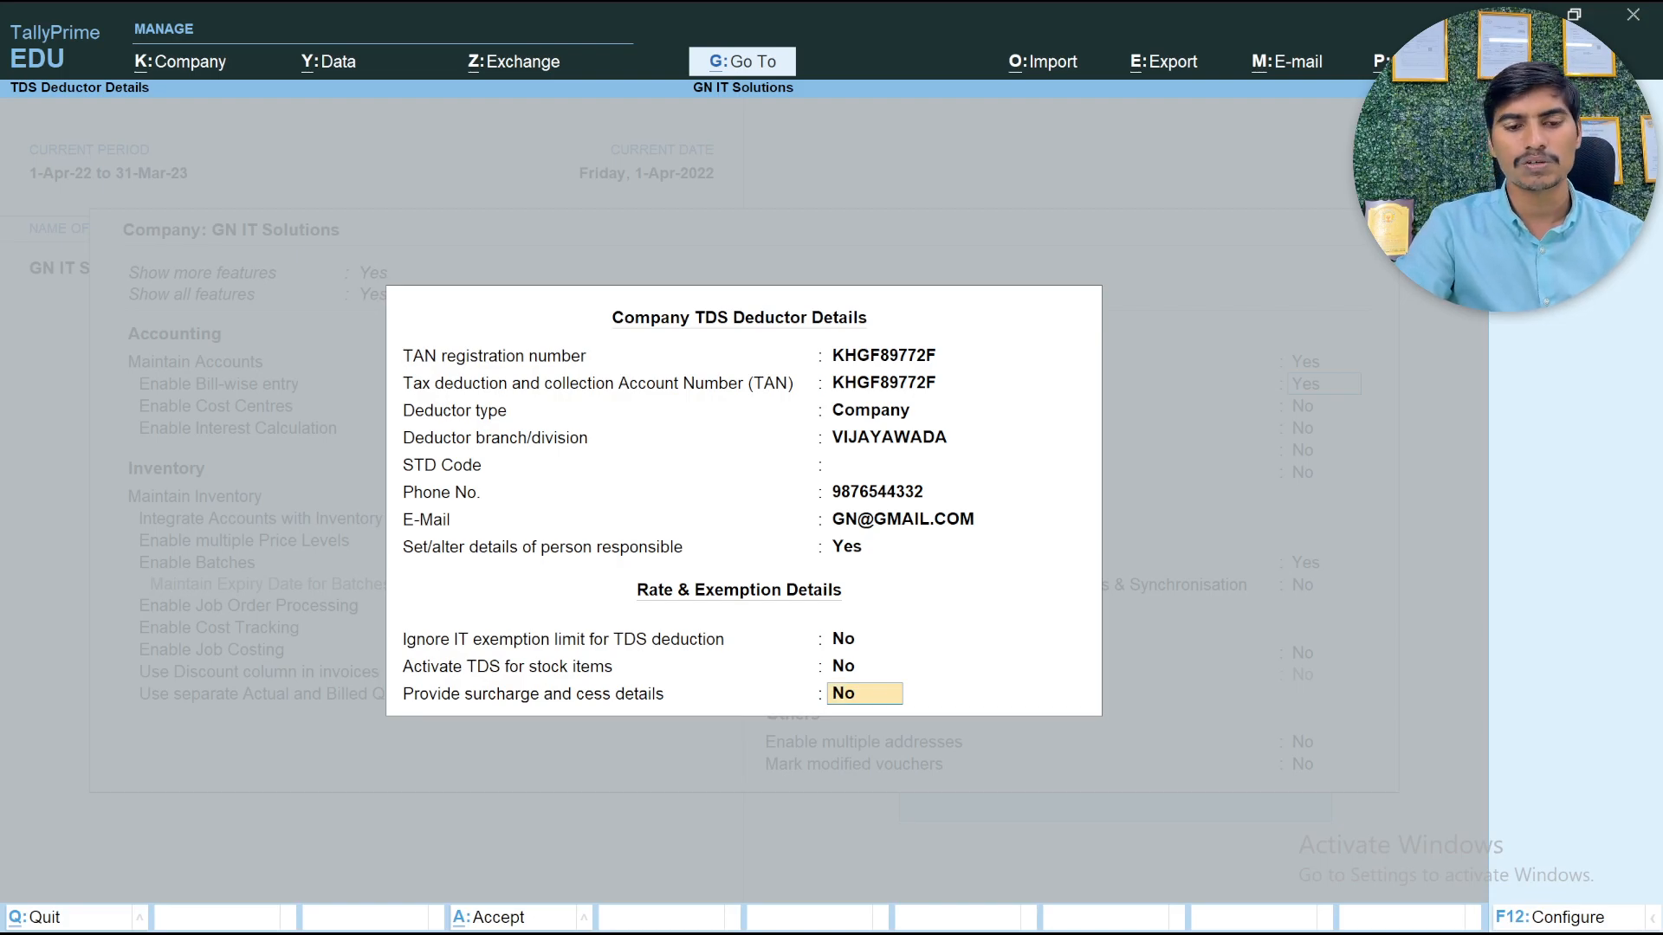
key(Return)
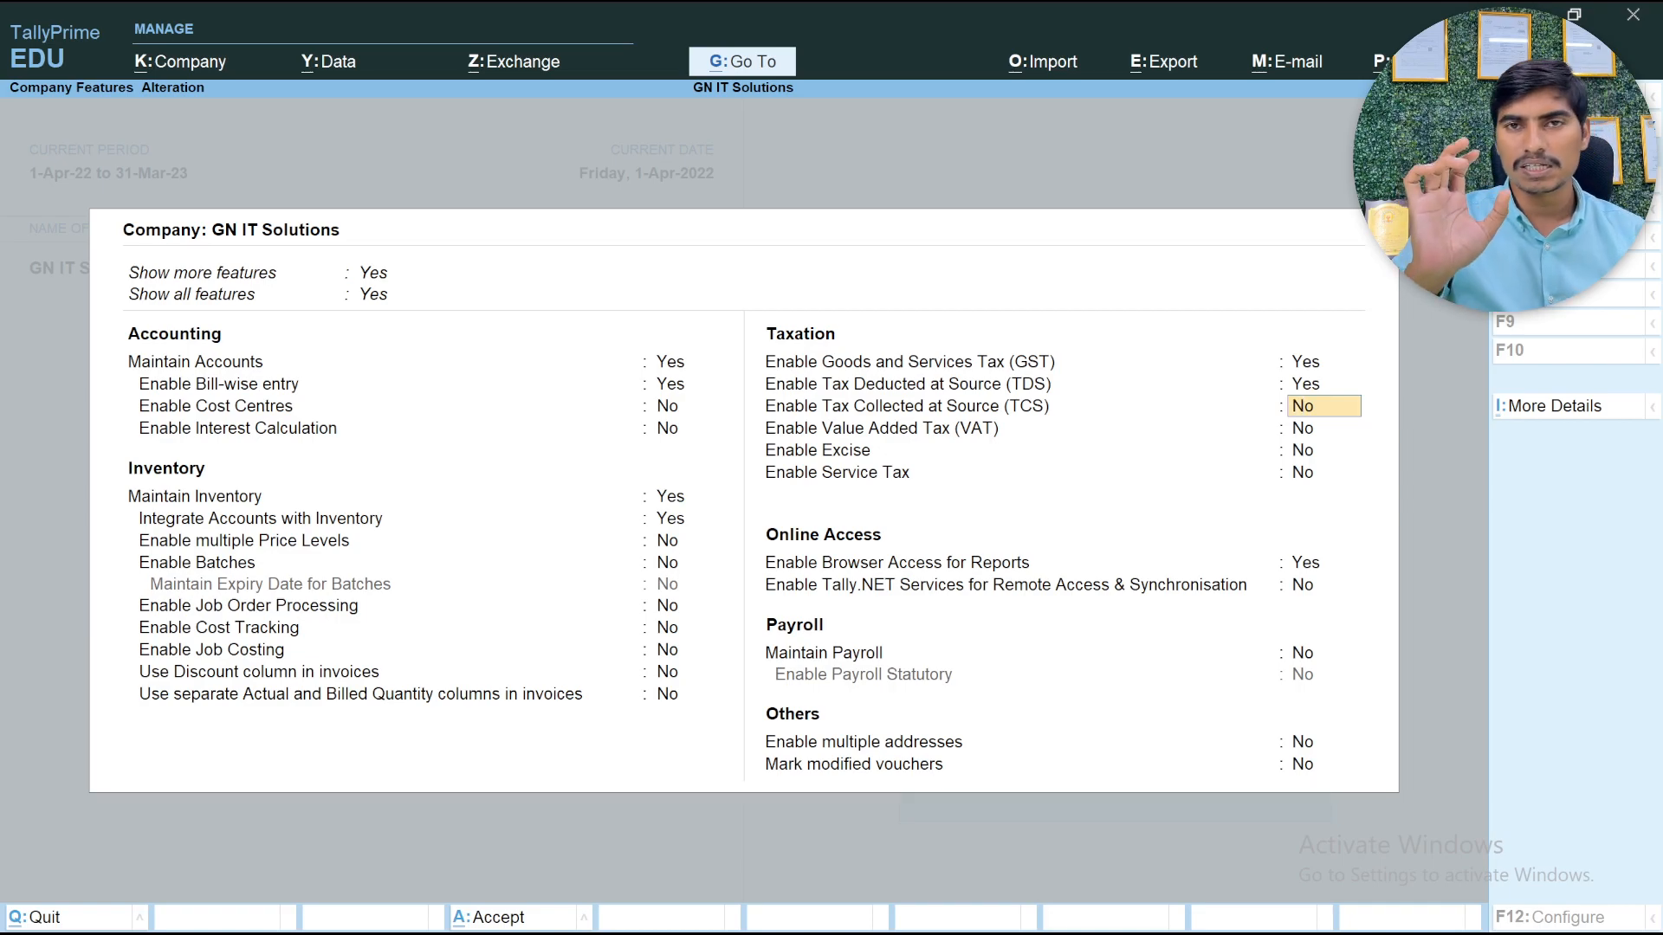
Keep the remaining company features from Tax Collected at Source (TCS) onward at their current values and save the feature settings
key(Return)
key(Return)
key(Return)
key(Return)
key(Return)
key(Return)
key(Return)
key(Return)
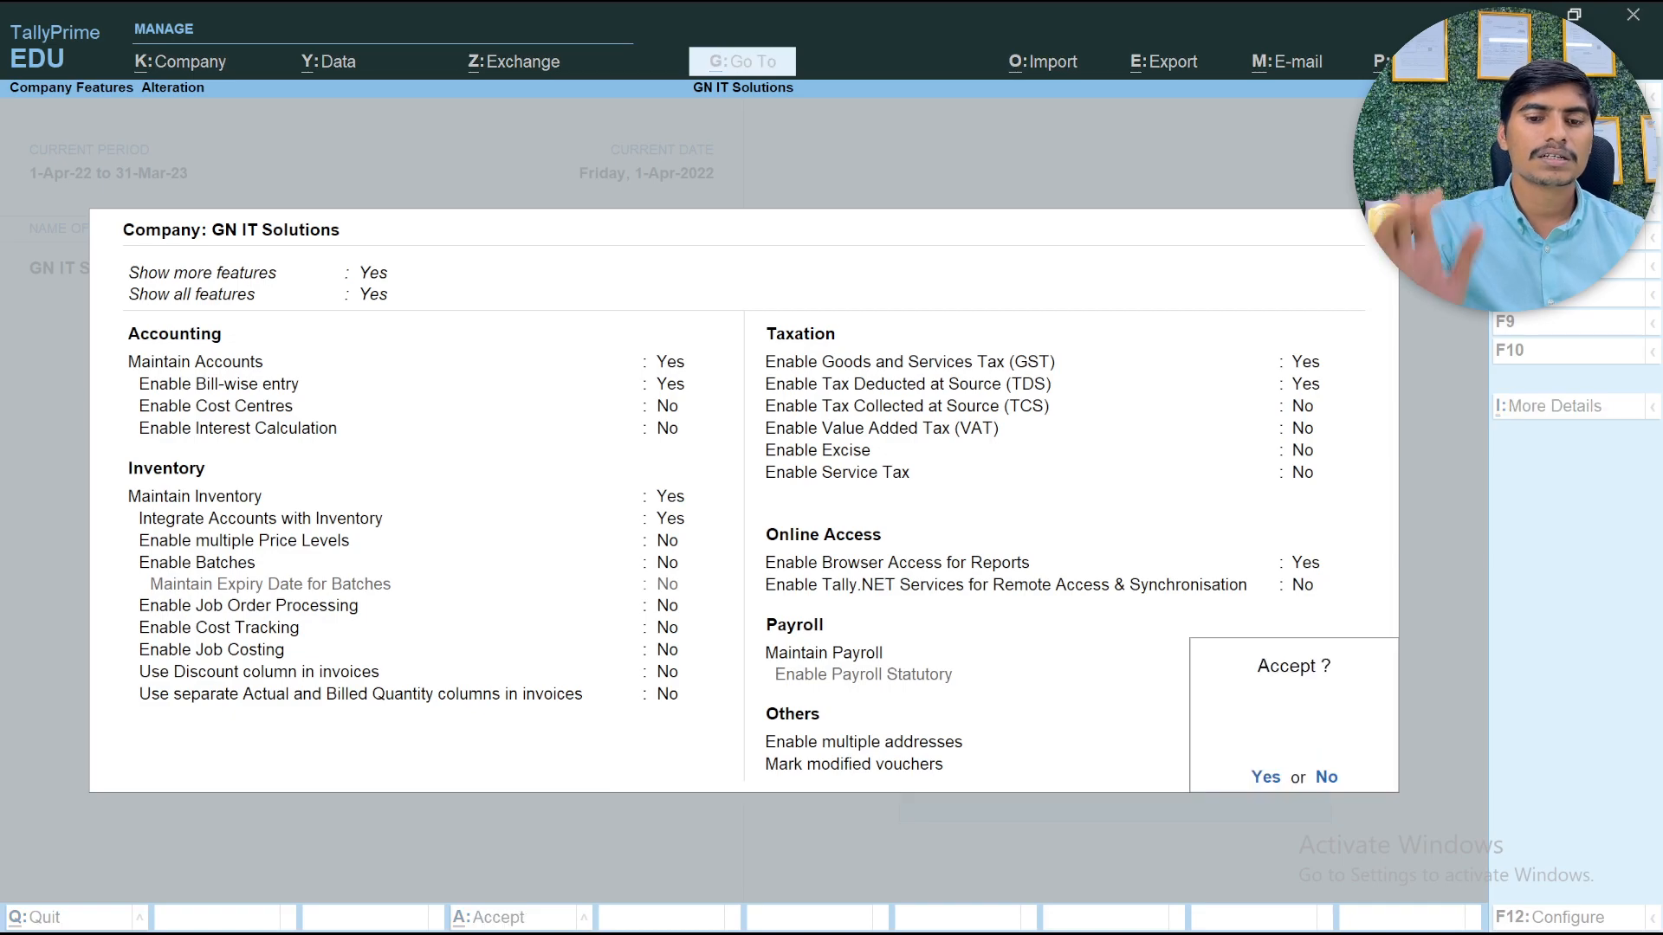
key(Return)
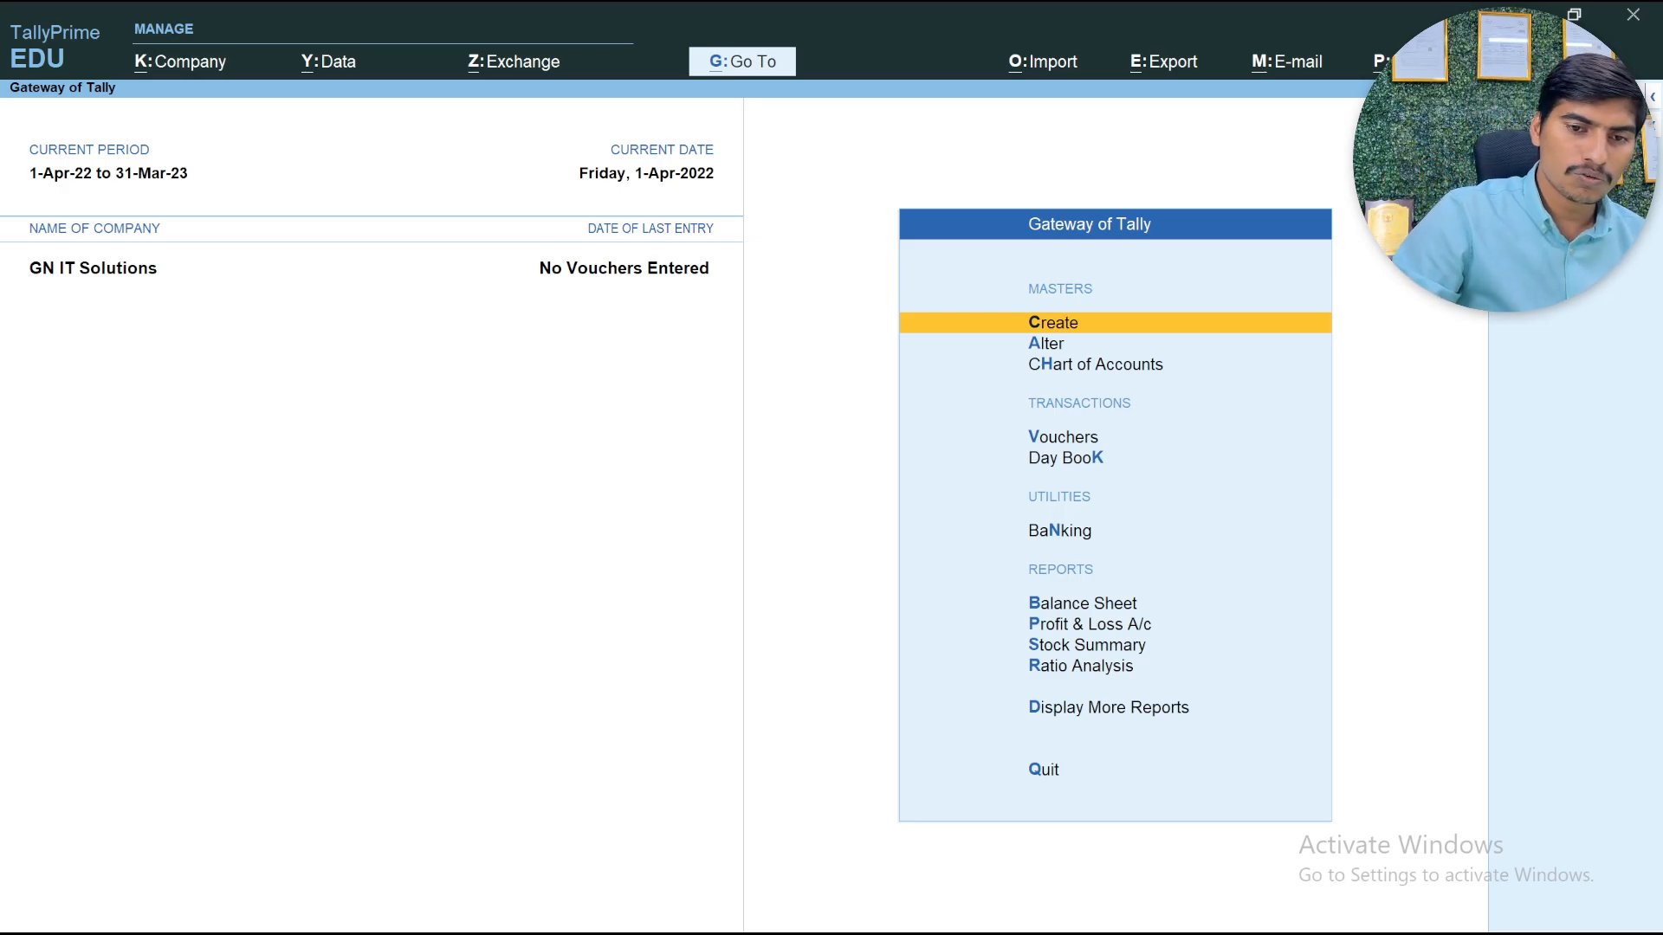
Examine the masters available for creation down to TDS Nature of Payments, and return to the Gateway of Tally without quitting
key(Return)
key(Down)
key(Down)
key(Down)
key(Down)
key(Down)
key(Down)
key(Down)
key(Down)
key(Down)
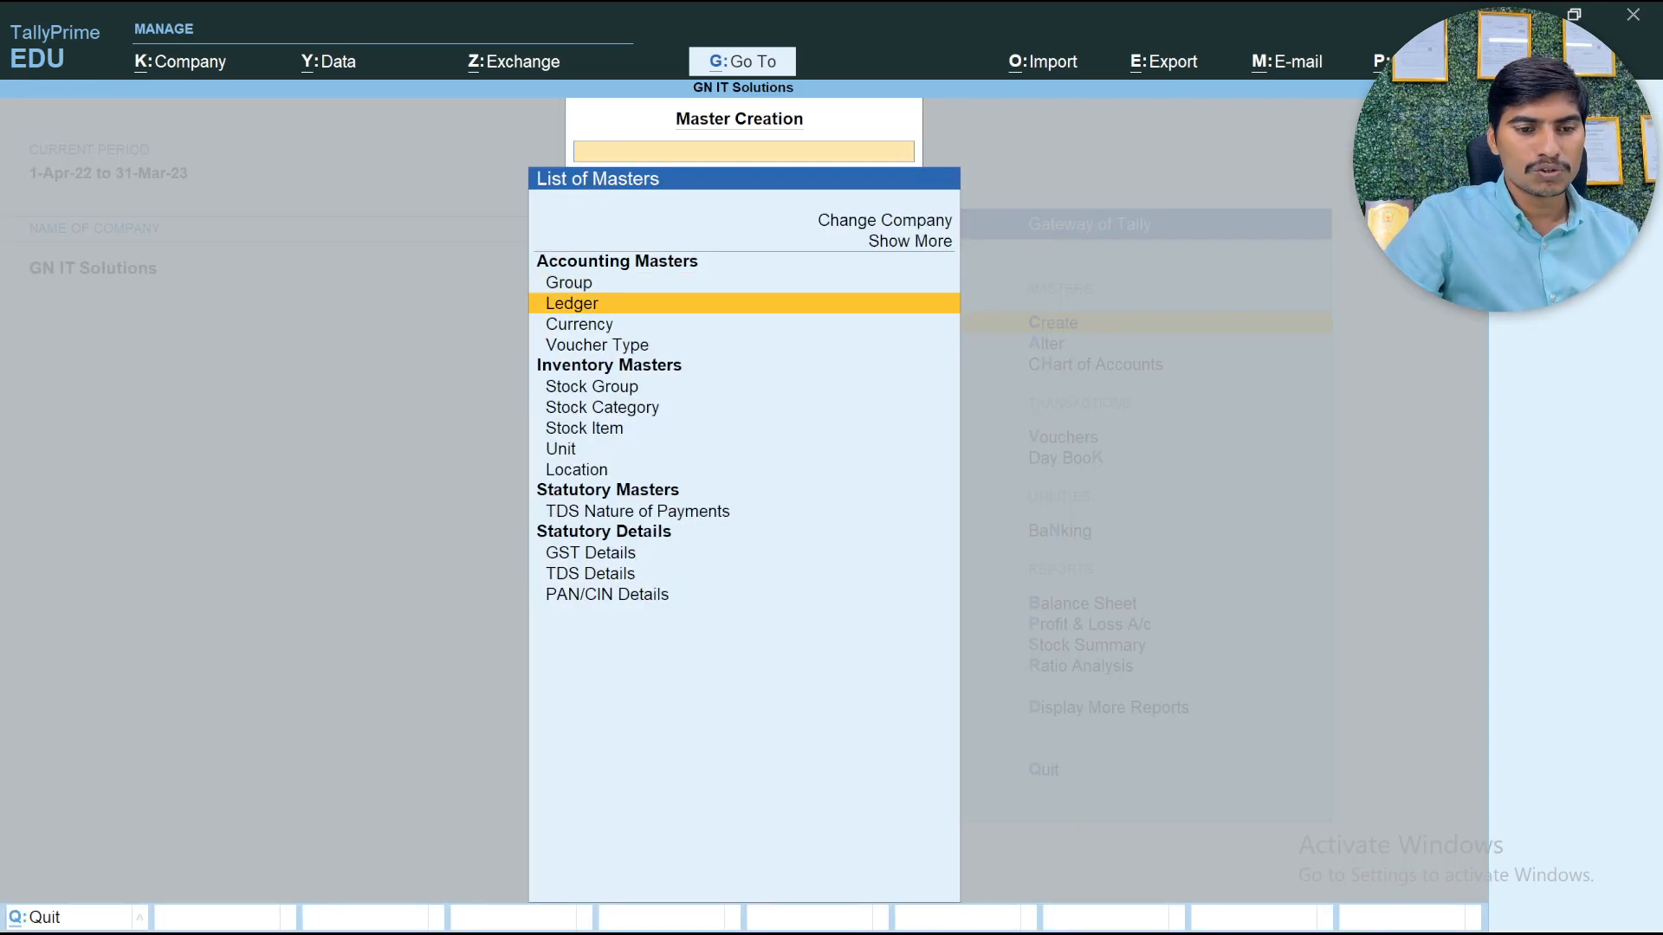
key(Down)
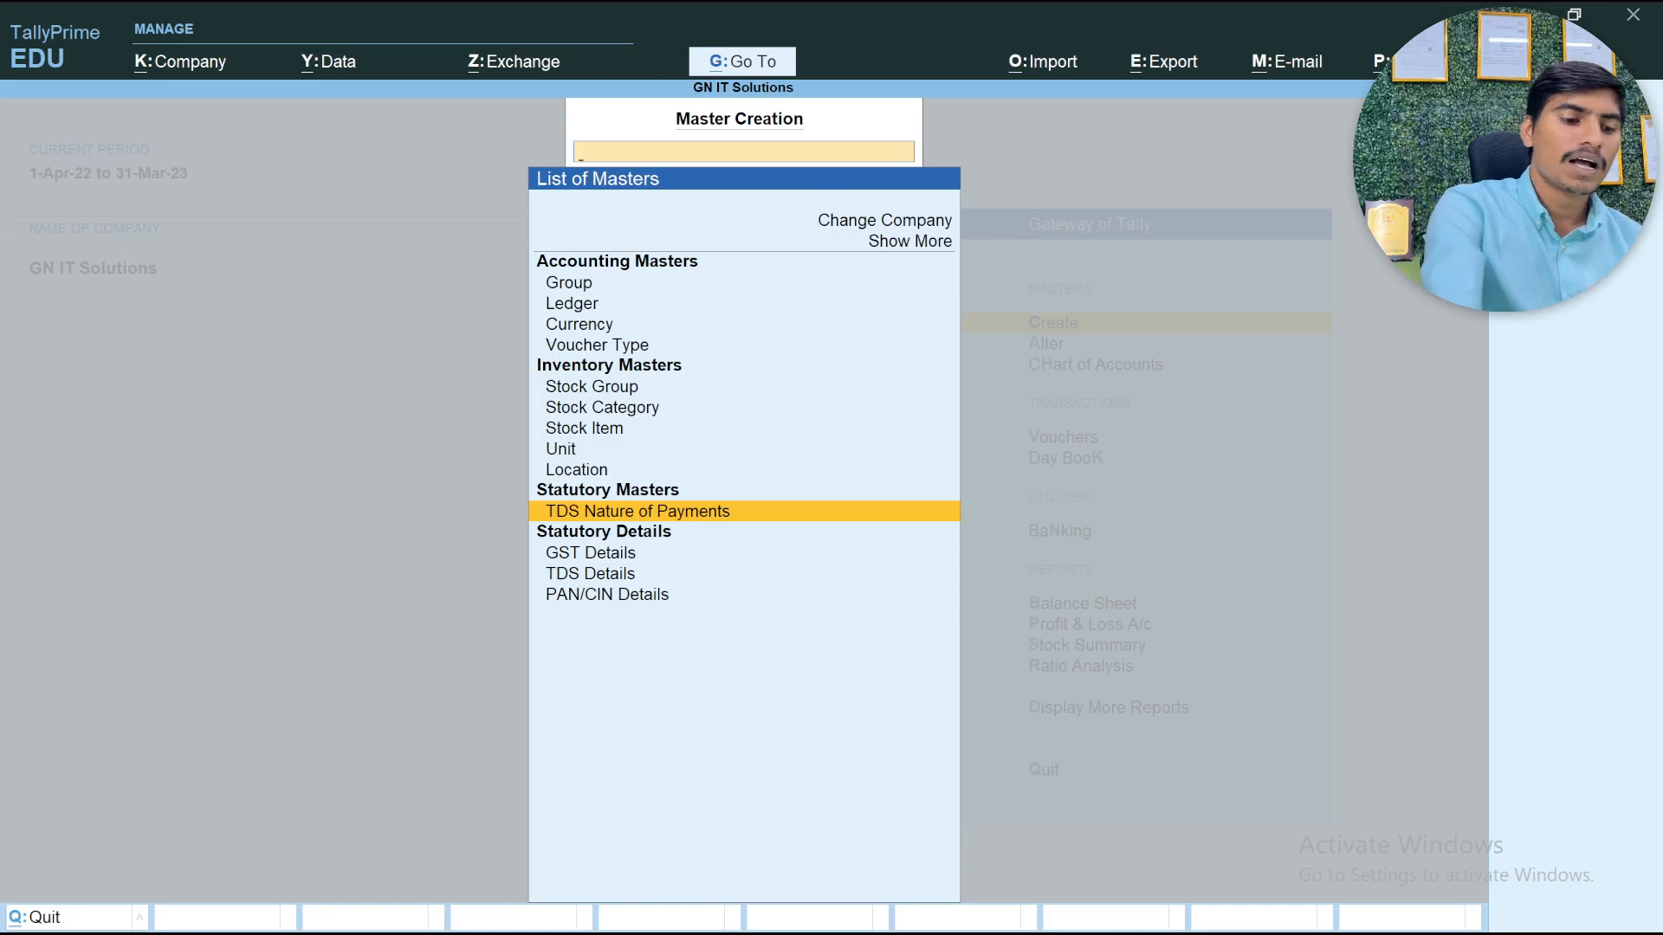
key(Escape)
key(Escape)
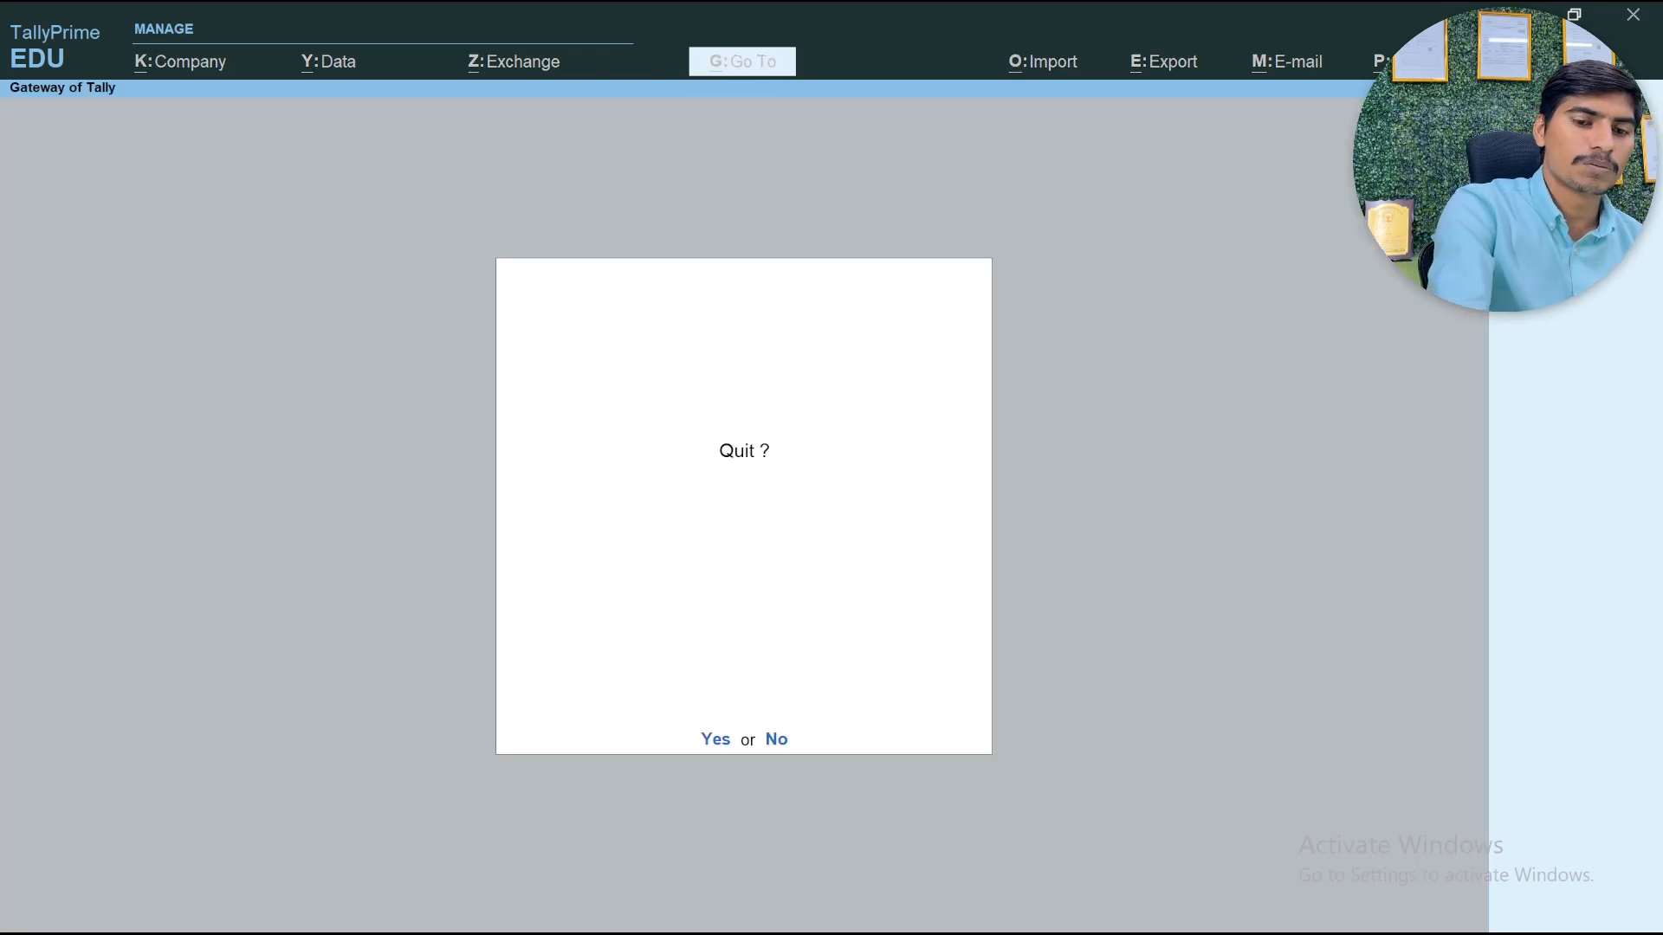
key(n)
Open Display More Reports from the Gateway of Tally
key(Down)
key(Down)
key(Down)
key(Down)
key(Down)
key(Down)
key(Down)
key(Down)
Open TDS Reports within the Statutory Reports and examine which TDS reports are offered
key(Down)
key(Down)
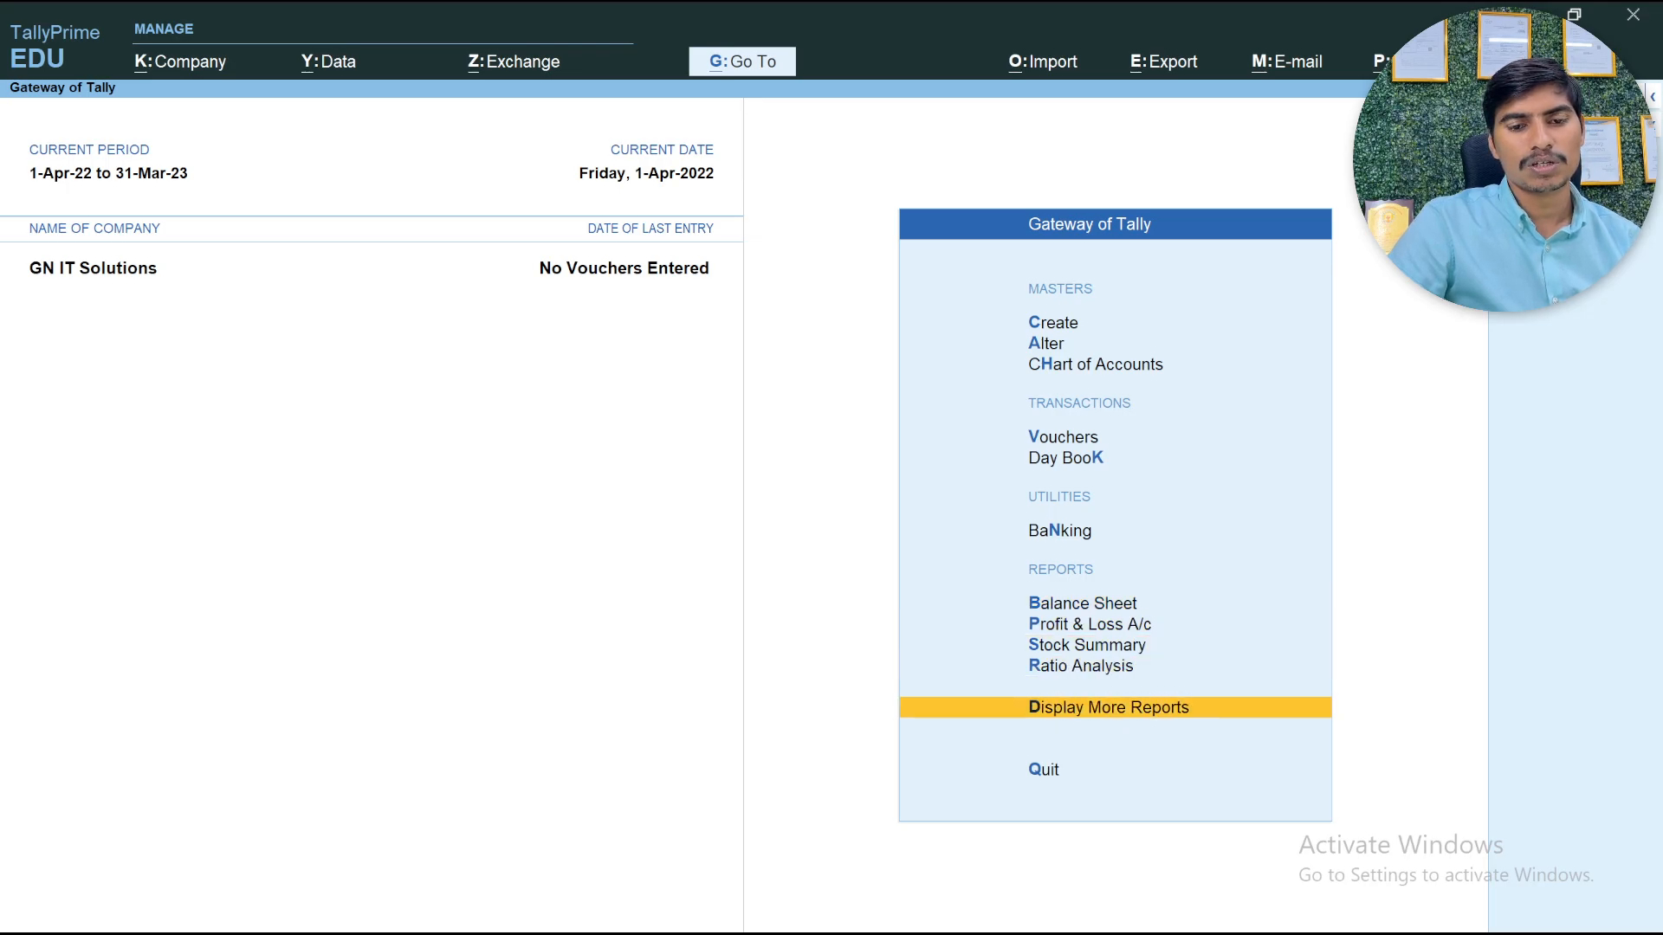
key(Return)
key(Down)
key(Down)
key(Down)
key(Down)
key(Down)
key(Down)
key(Down)
key(Down)
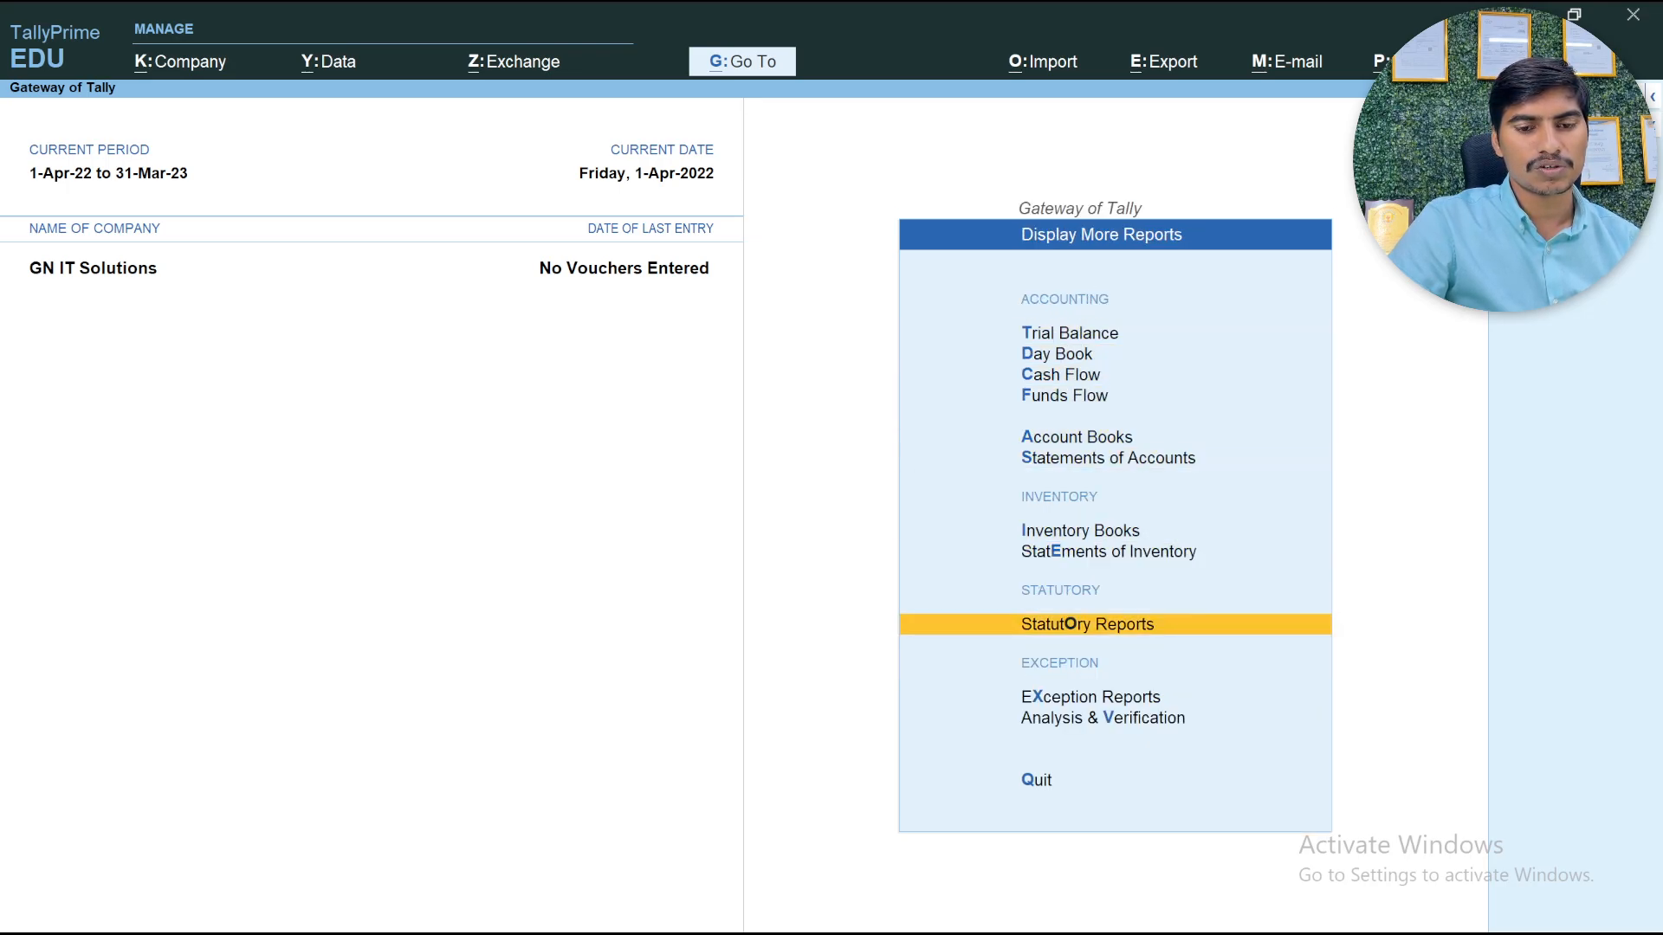
key(Return)
key(Down)
key(Return)
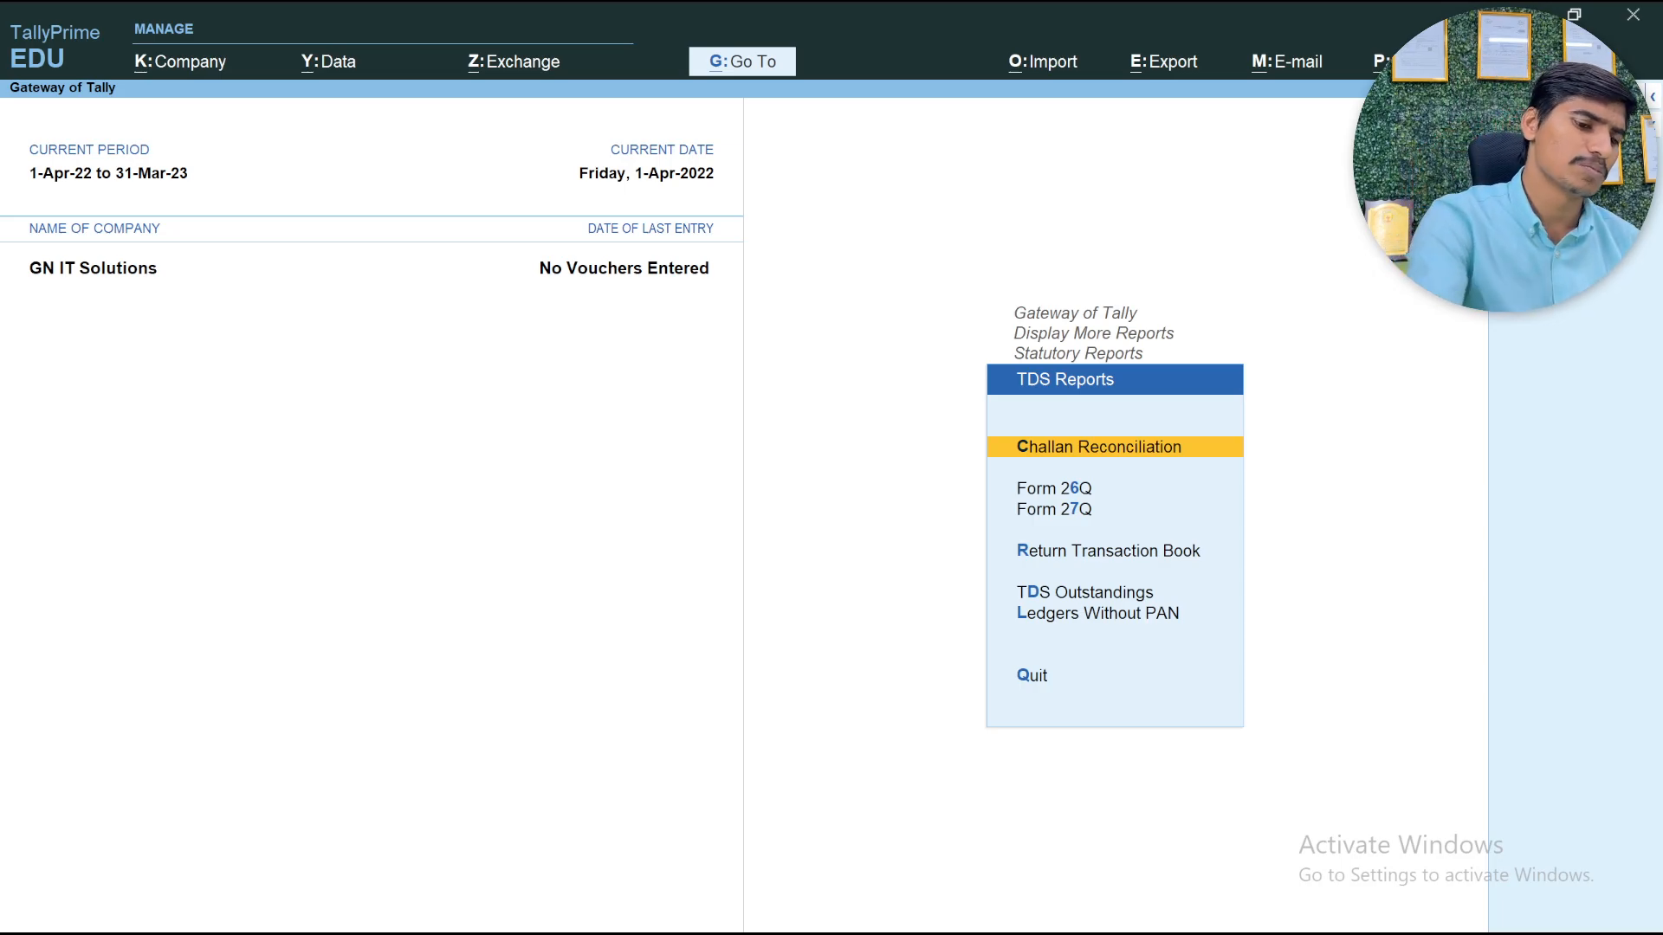
Leave the TDS reports and return to the Gateway of Tally, declining to quit the program
key(Escape)
key(Escape)
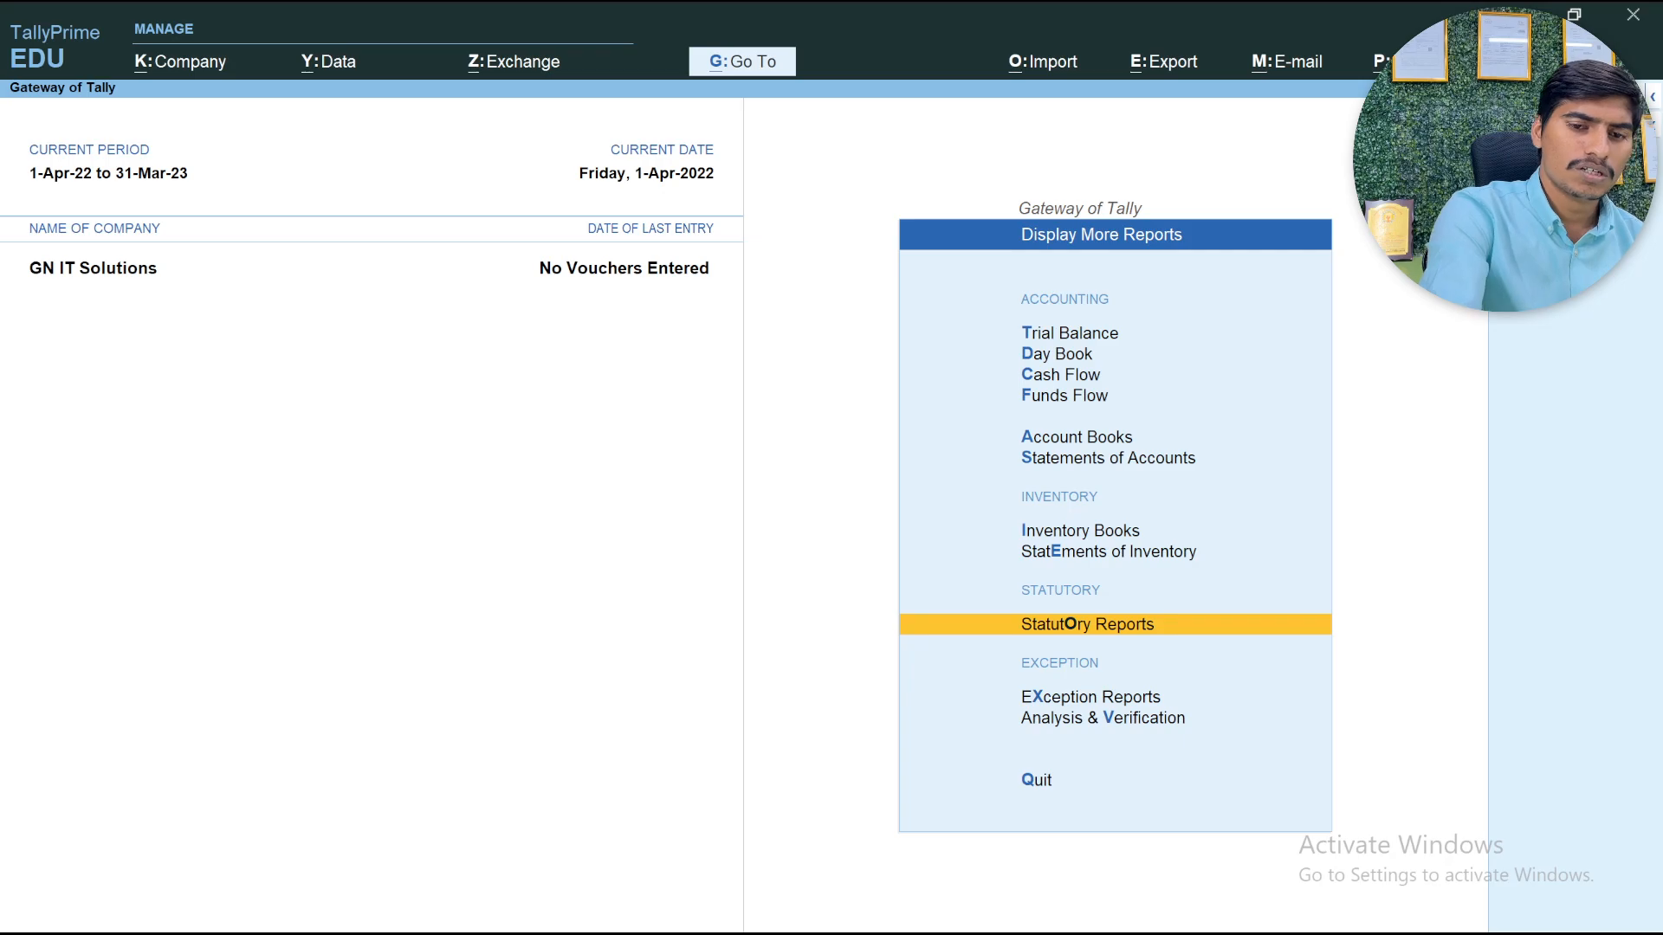
key(Escape)
key(Escape)
key(n)
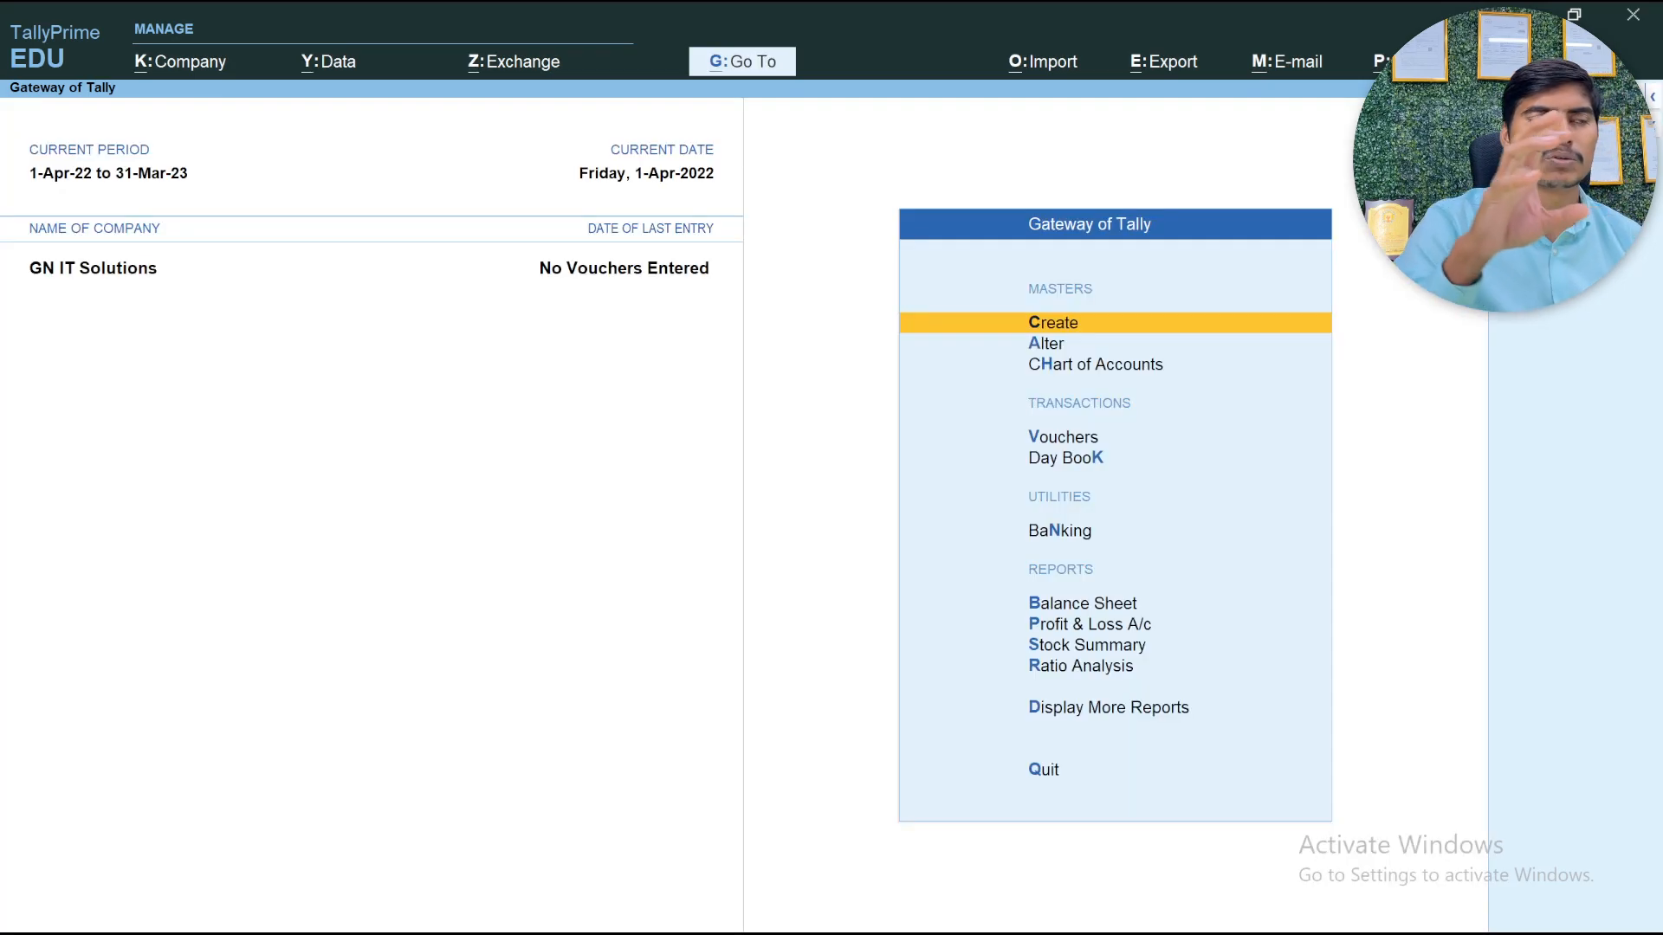